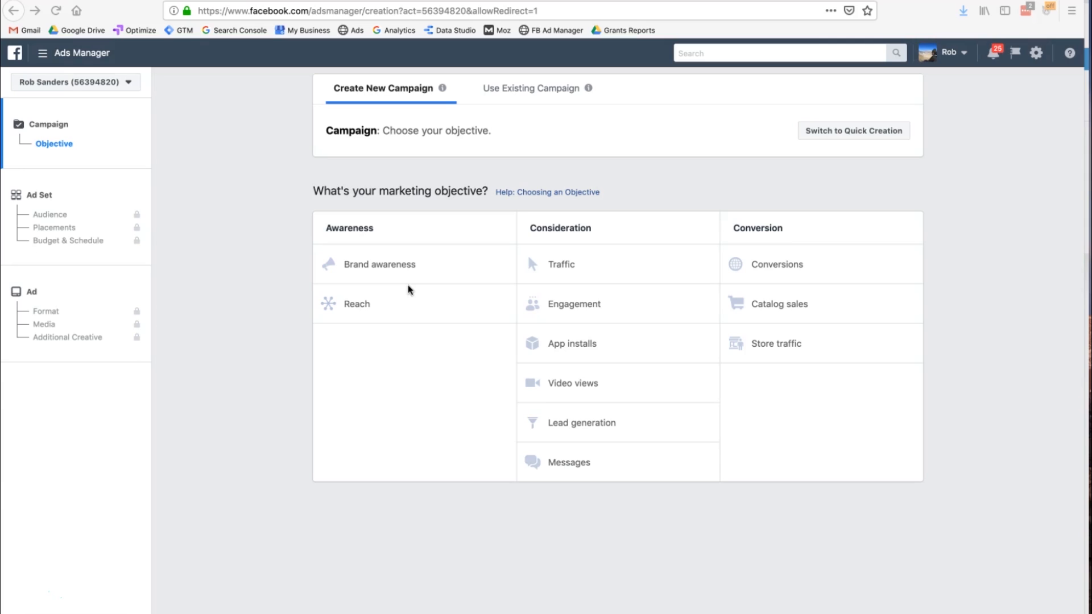
# Step: Compare the Brand awareness and Reach campaign objectives, and look over the consideration objectives from Traffic to Messages
pyautogui.click(402, 267)
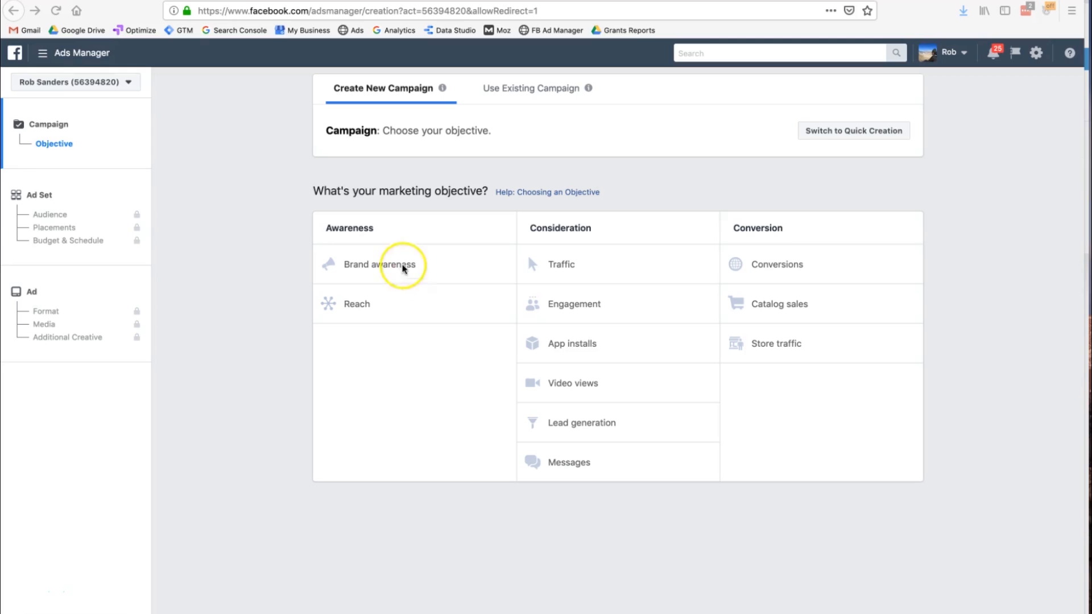
pyautogui.click(382, 300)
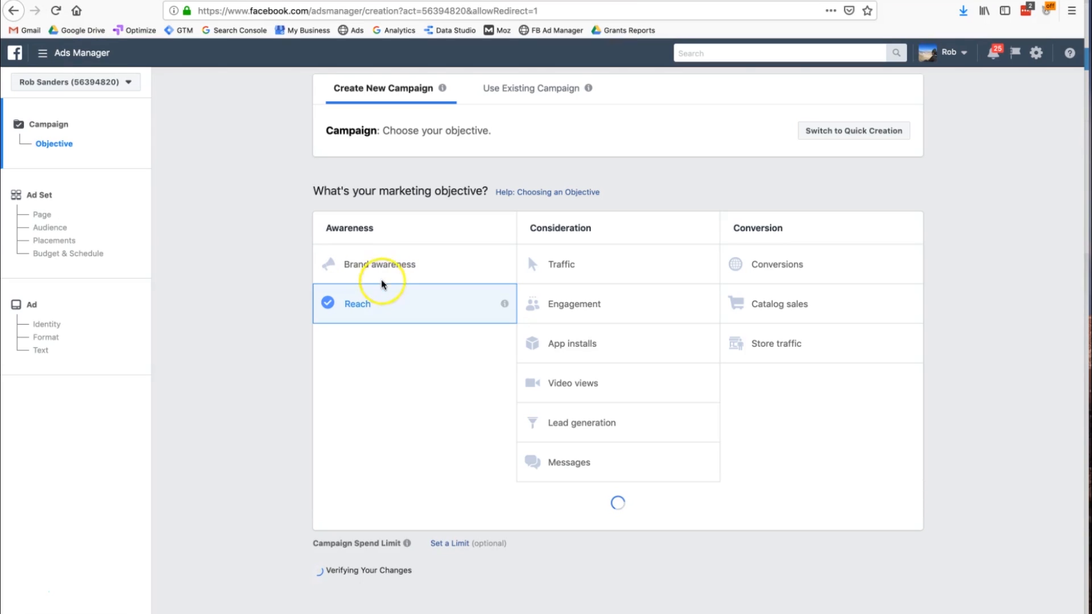
pyautogui.click(384, 270)
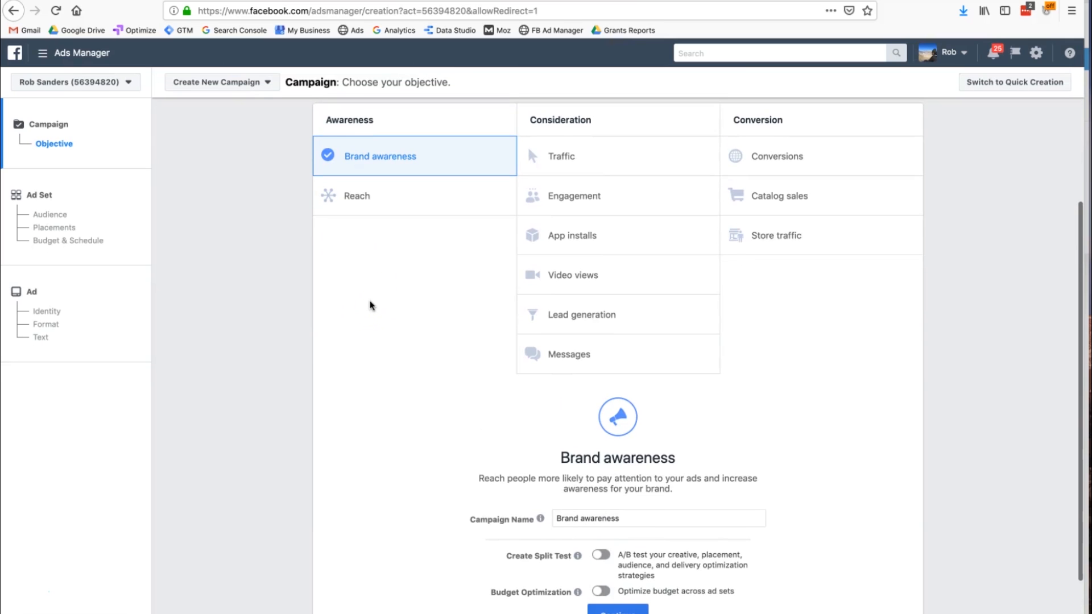
pyautogui.click(376, 197)
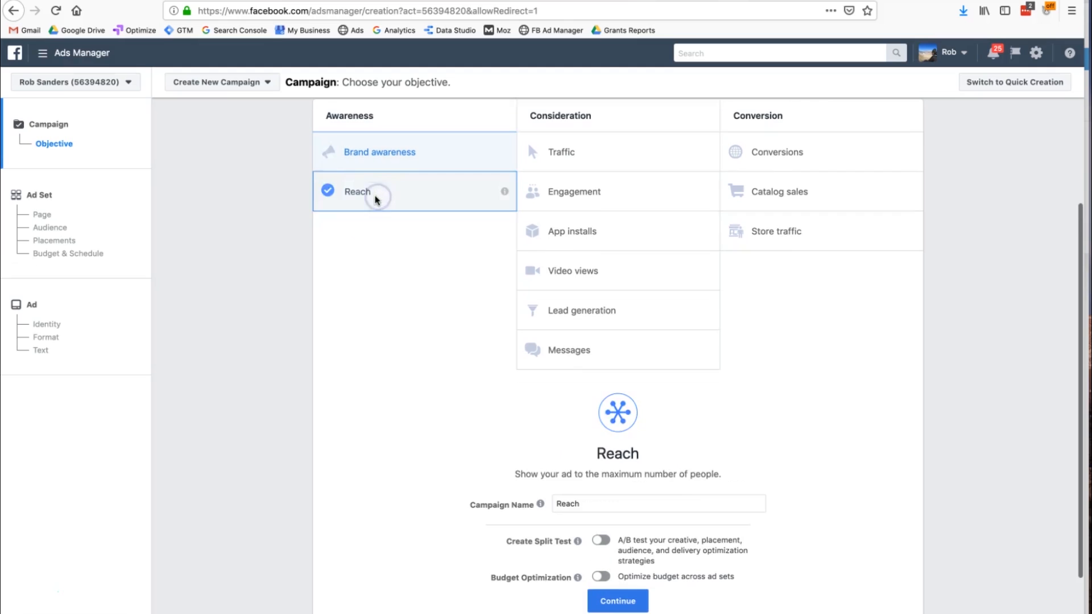
pyautogui.scroll(3, 375, 199)
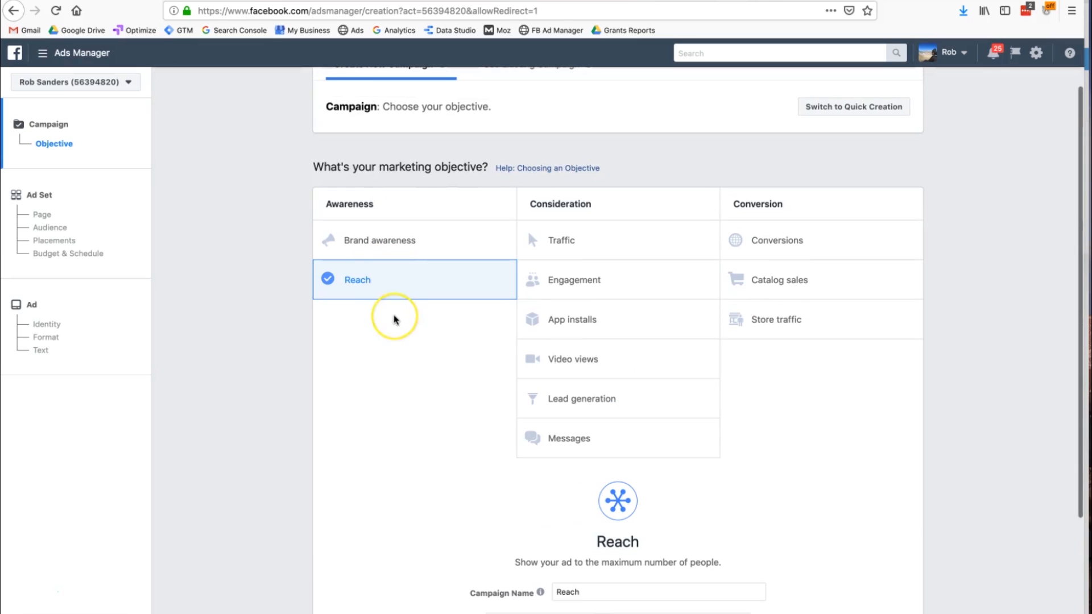
pyautogui.scroll(-1, 393, 320)
pyautogui.scroll(1, 394, 319)
pyautogui.click(394, 233)
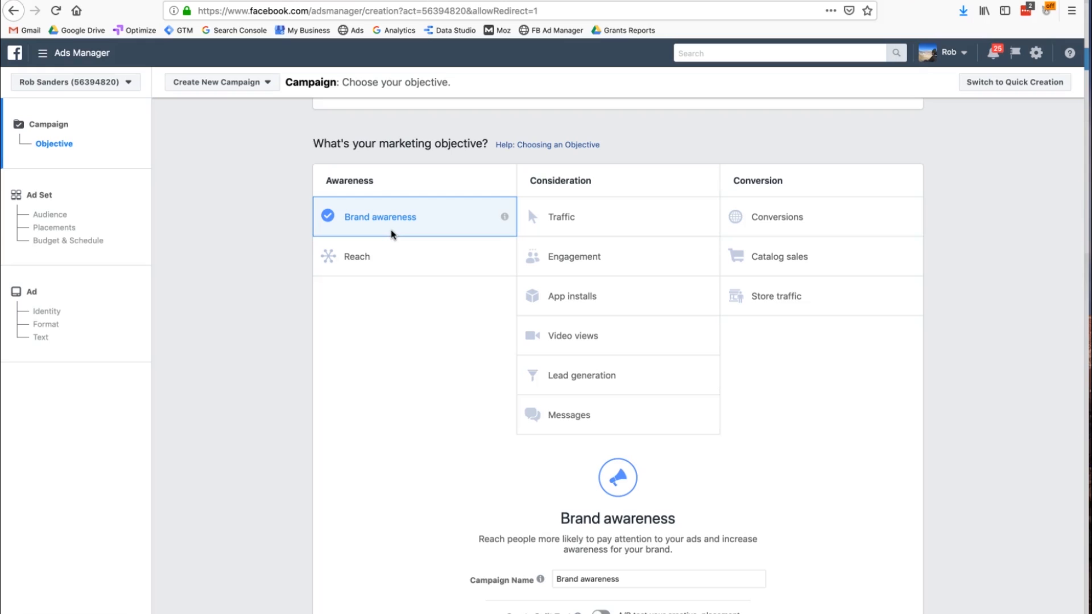
pyautogui.click(390, 254)
pyautogui.scroll(-3, 382, 257)
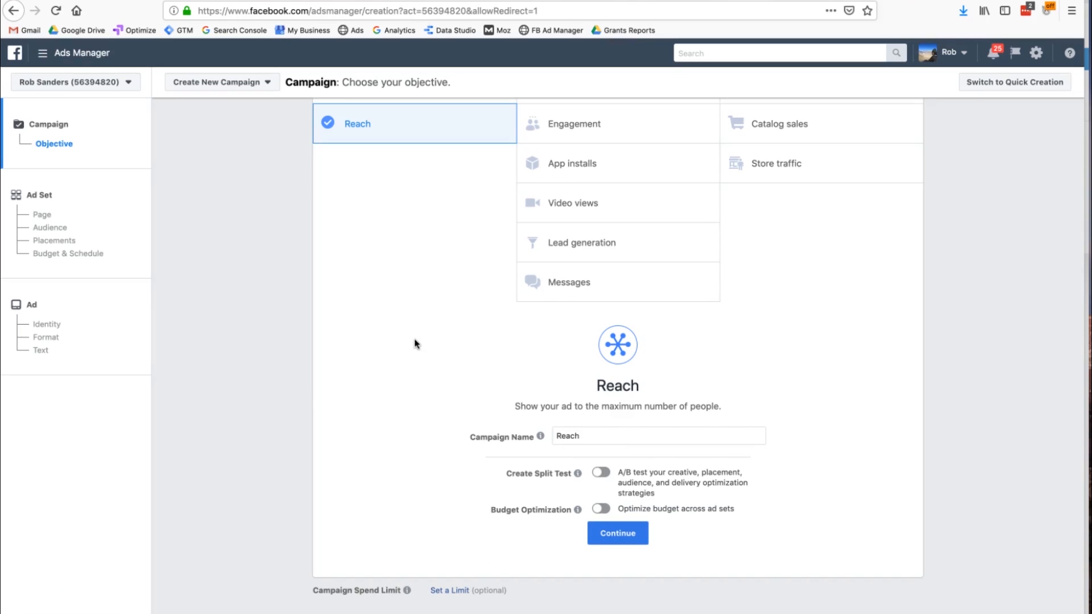
pyautogui.scroll(3, 415, 343)
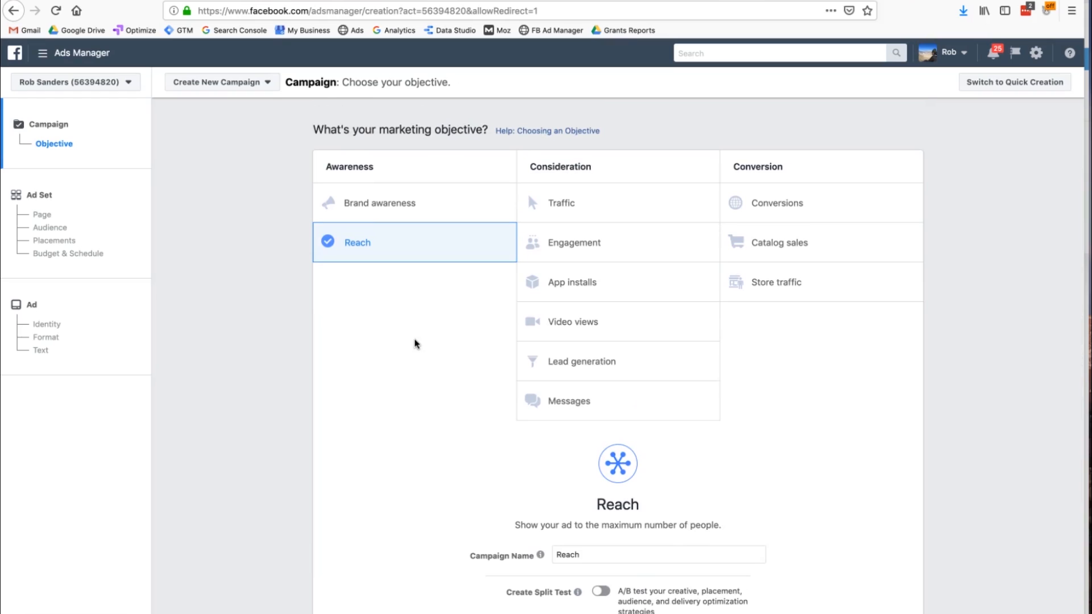
pyautogui.click(389, 220)
pyautogui.click(564, 215)
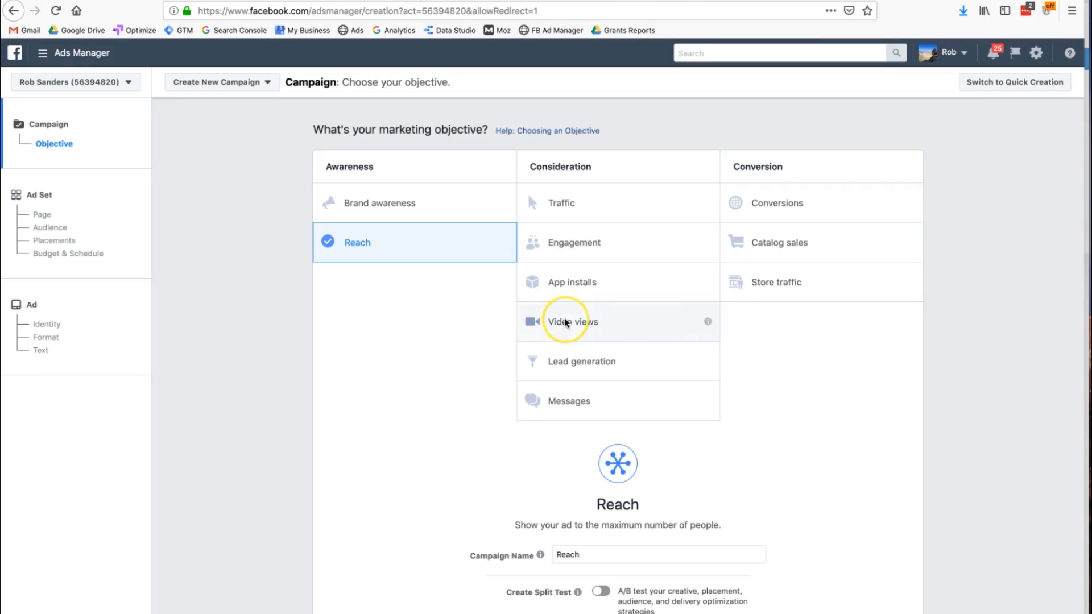
pyautogui.click(576, 404)
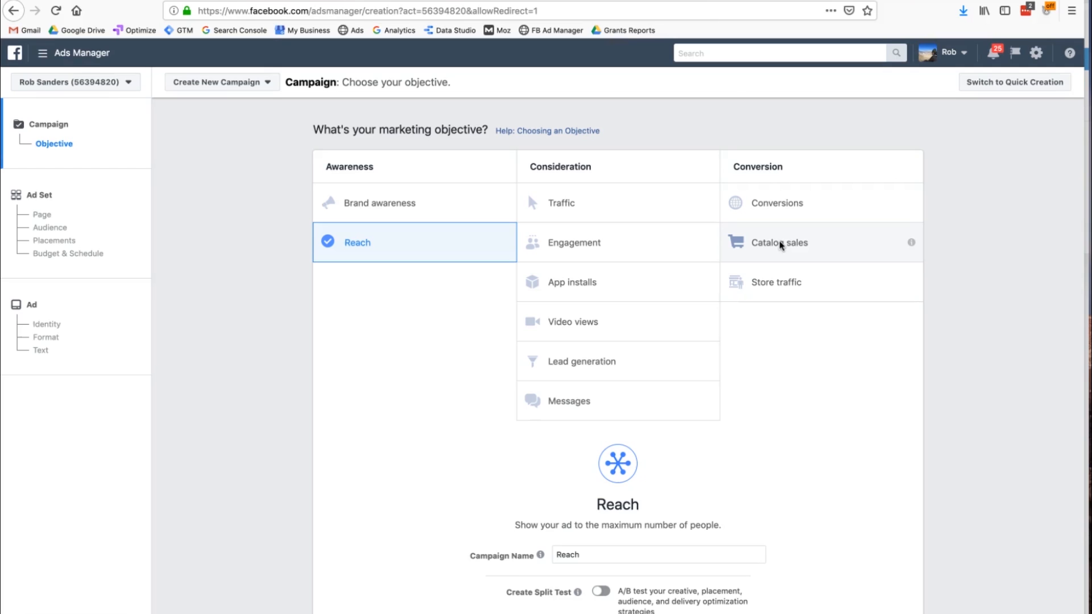
# Step: Choose Conversions as the new campaign's marketing objective
pyautogui.click(769, 211)
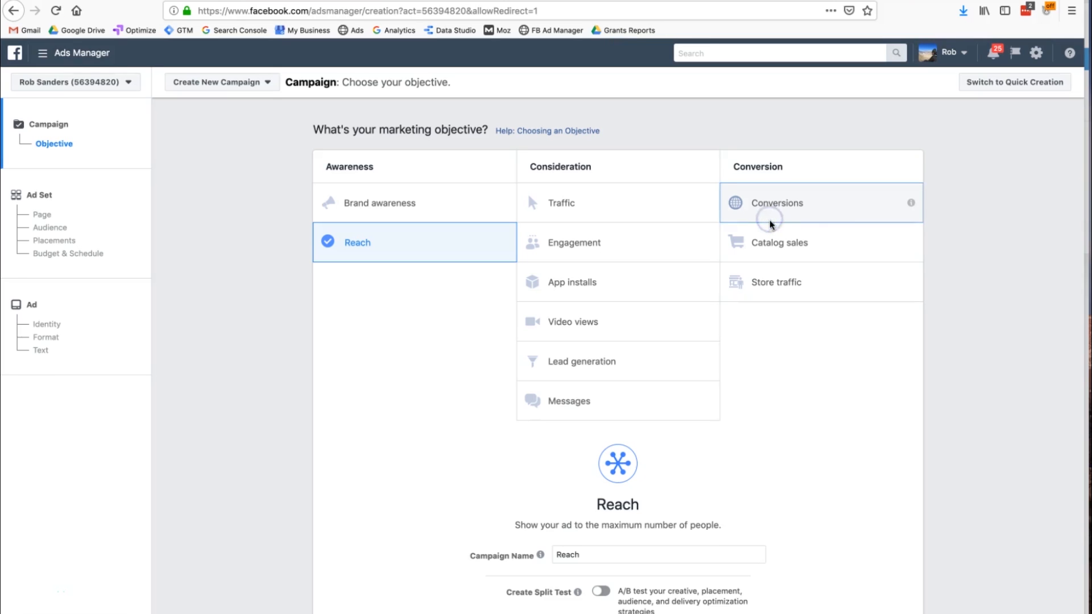
pyautogui.click(770, 222)
pyautogui.scroll(-3, 771, 224)
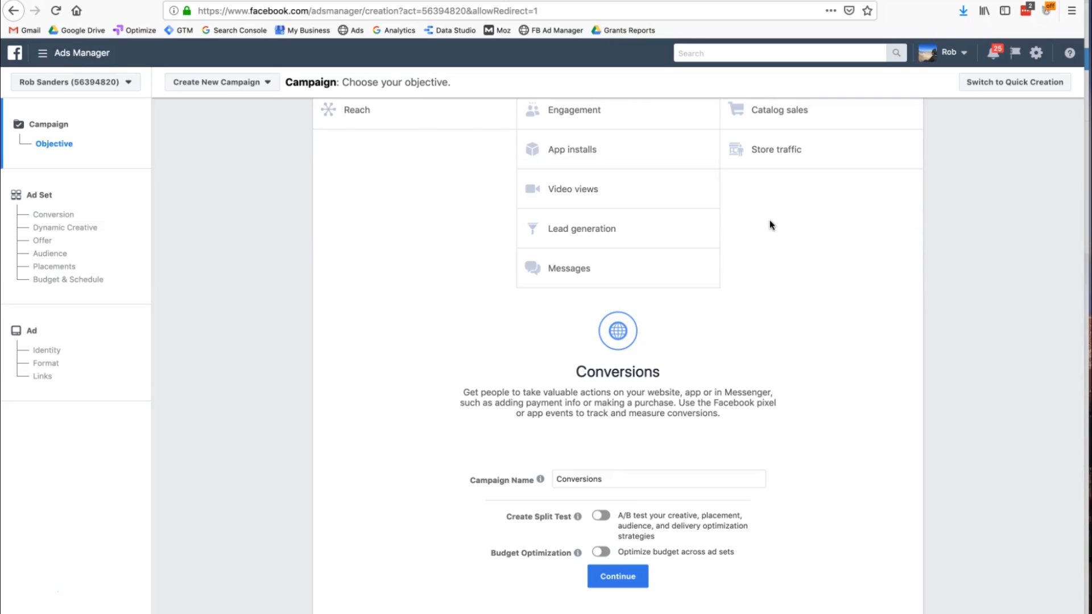
pyautogui.scroll(-1, 770, 225)
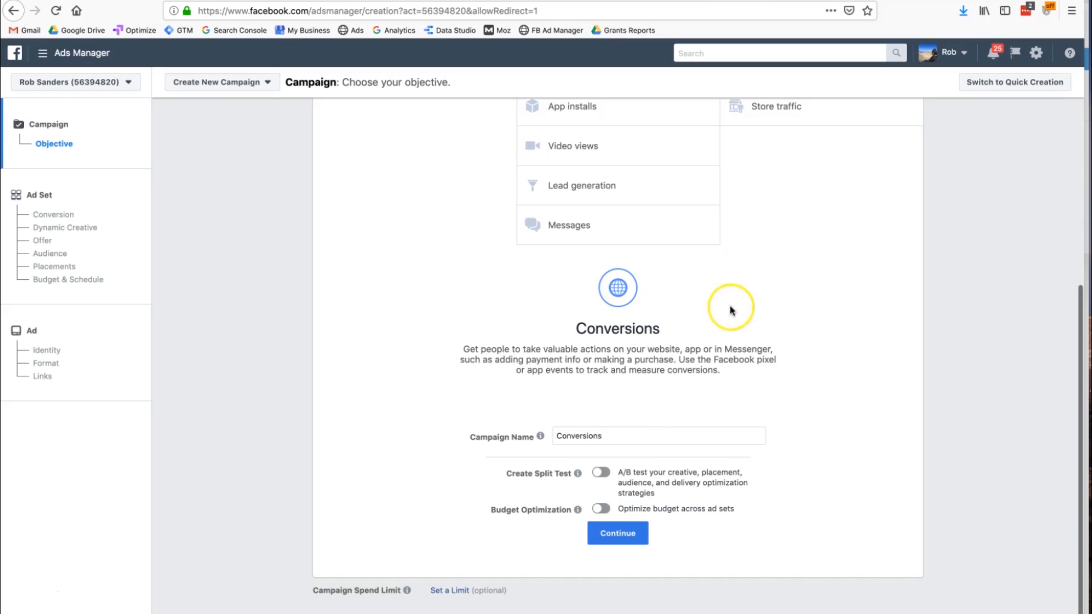
# Step: Turn on Create Split Test for the Conversions campaign and continue to the ad set setup
pyautogui.click(598, 474)
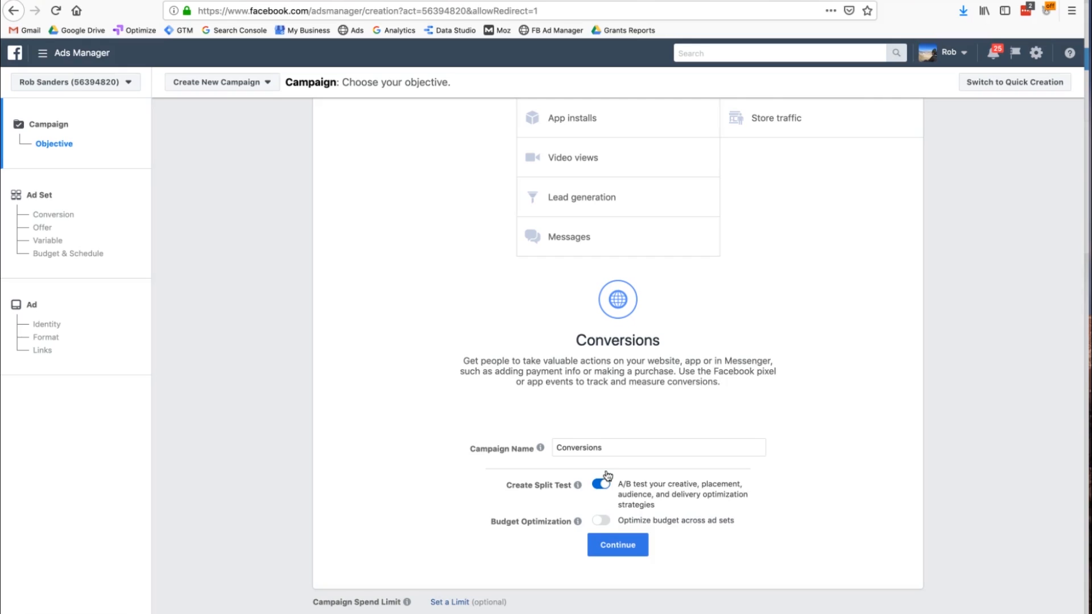
pyautogui.click(602, 490)
pyautogui.scroll(-1, 602, 493)
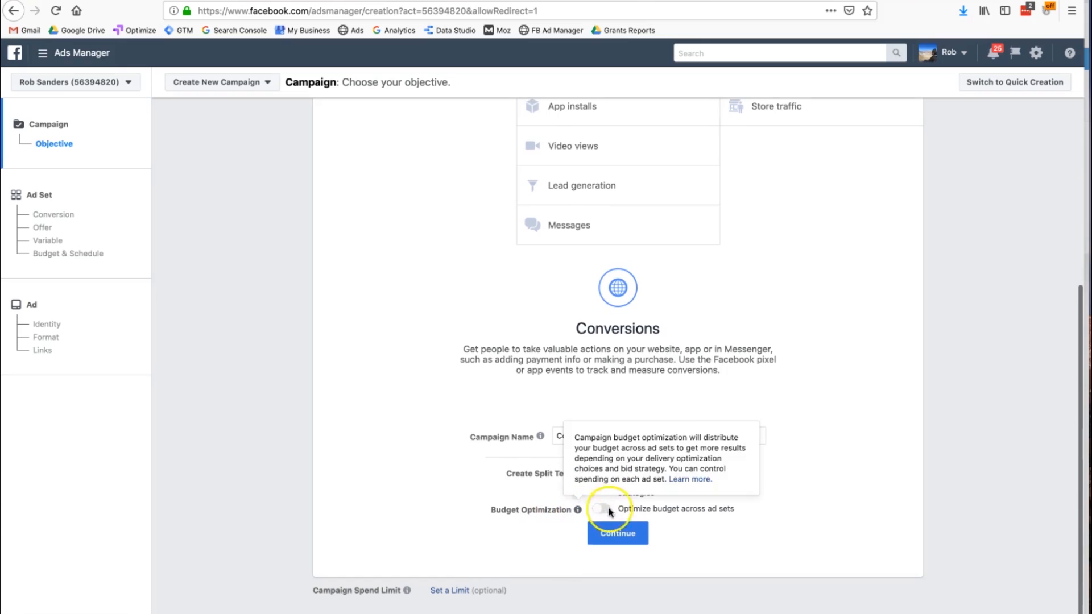
pyautogui.moveTo(577, 511)
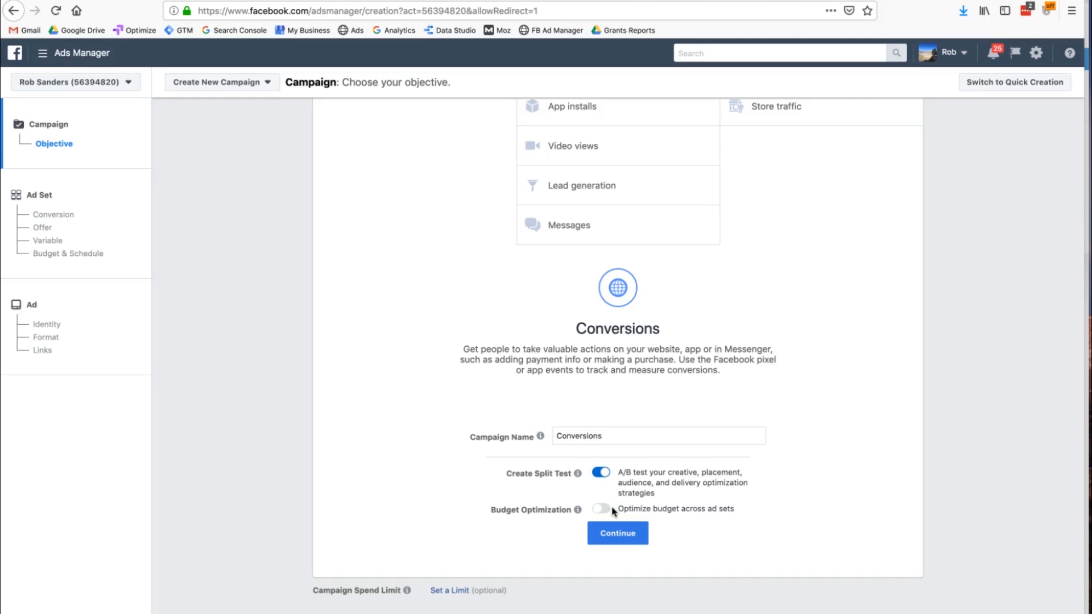
pyautogui.scroll(5, 614, 514)
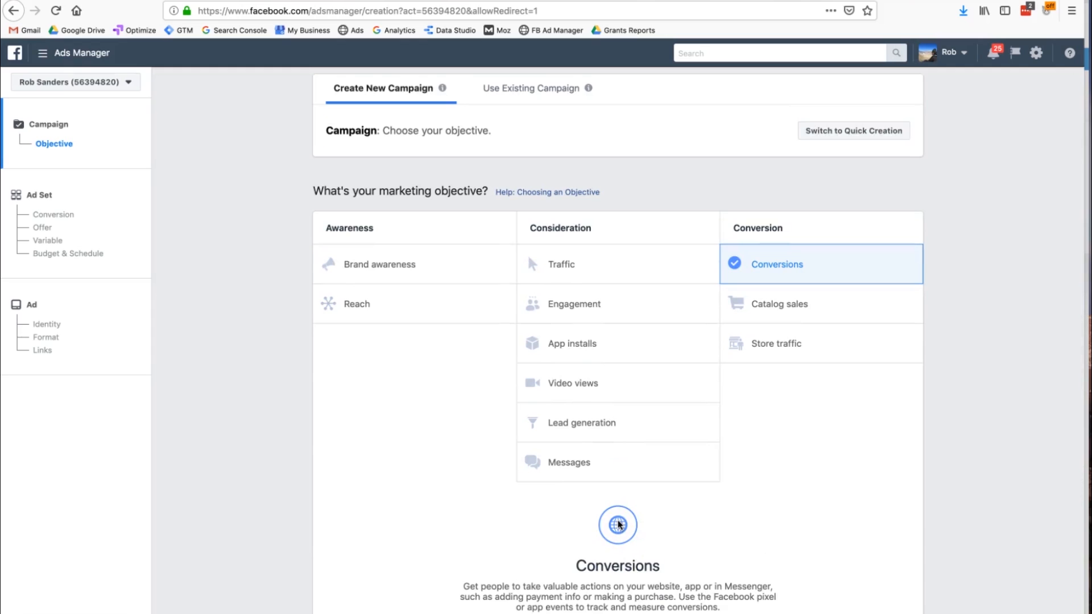
pyautogui.scroll(-3, 618, 525)
pyautogui.scroll(-2, 620, 524)
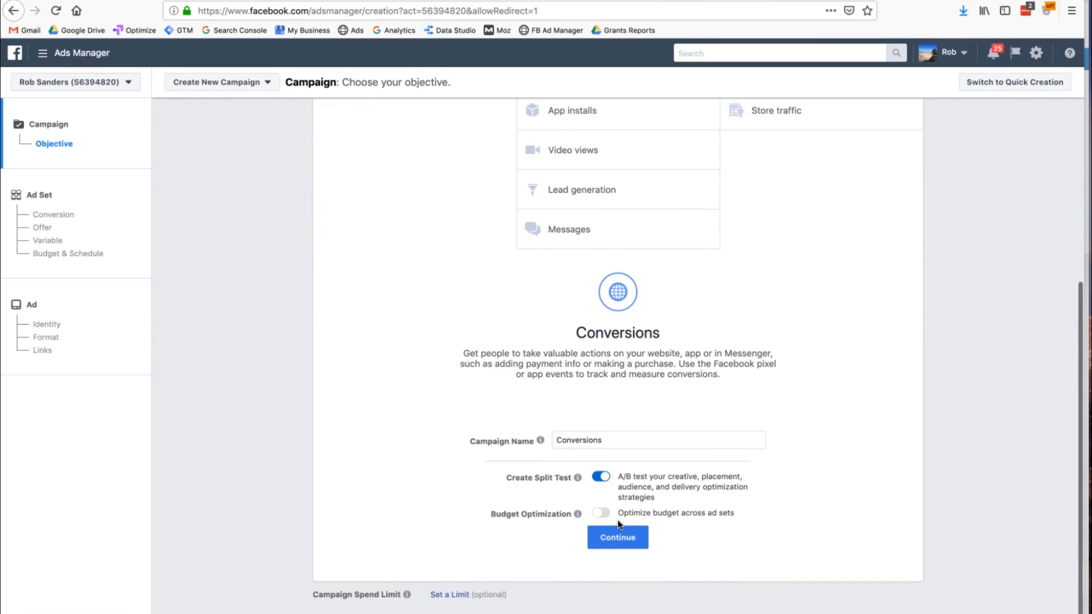
pyautogui.click(619, 527)
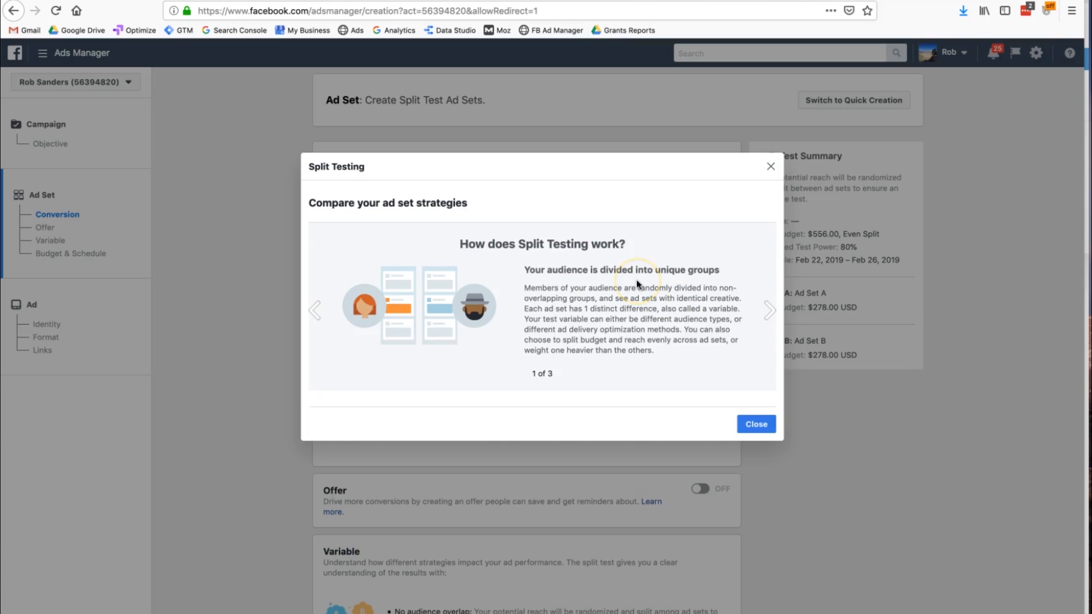
# Step: Page through the Split Testing introduction to its last slide and close it
pyautogui.click(767, 316)
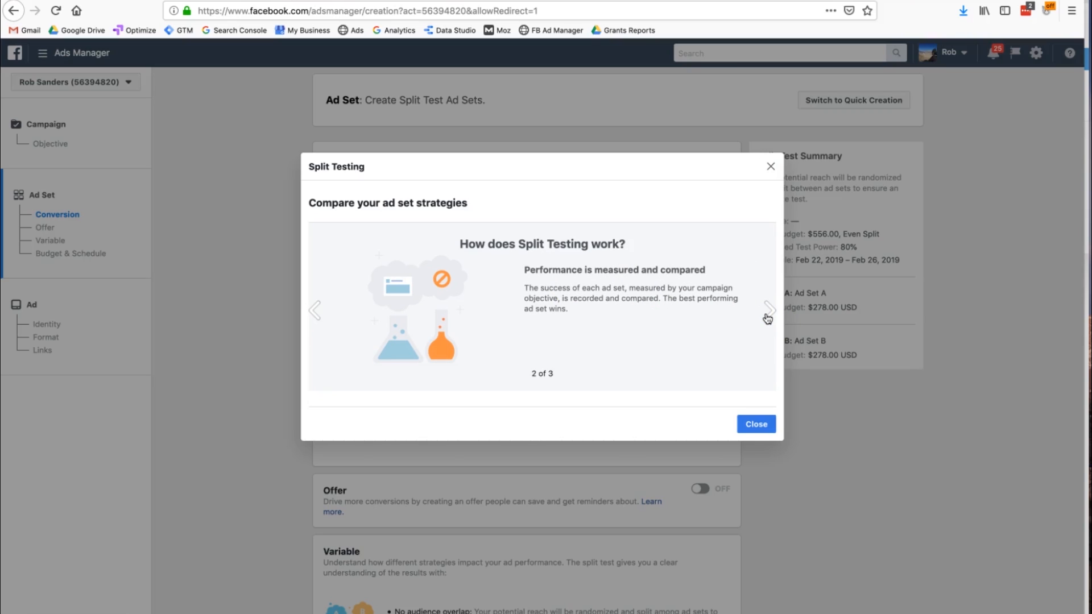
pyautogui.click(767, 317)
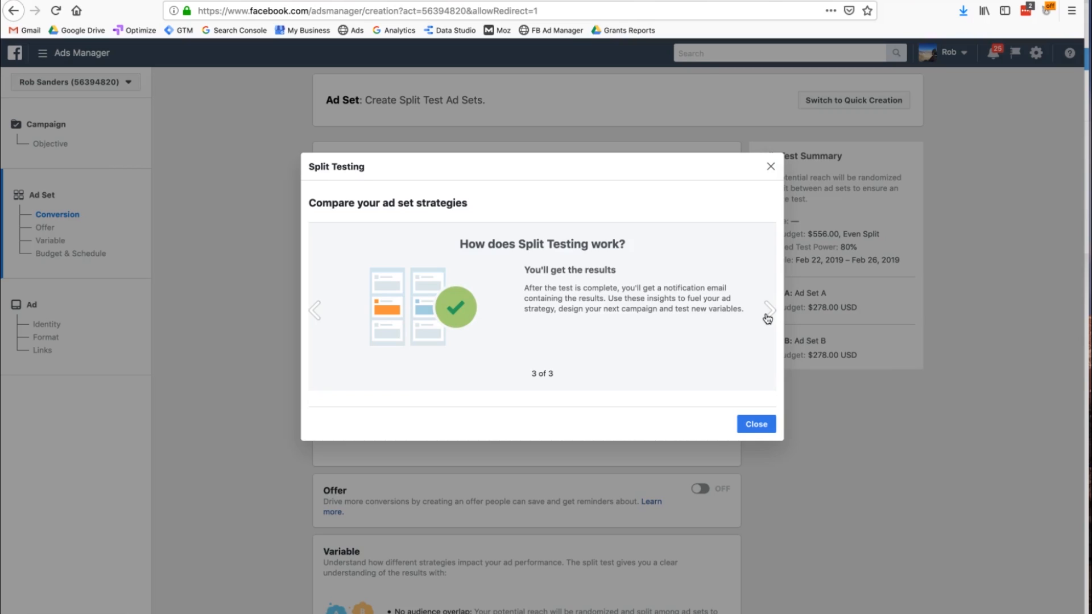
pyautogui.click(754, 428)
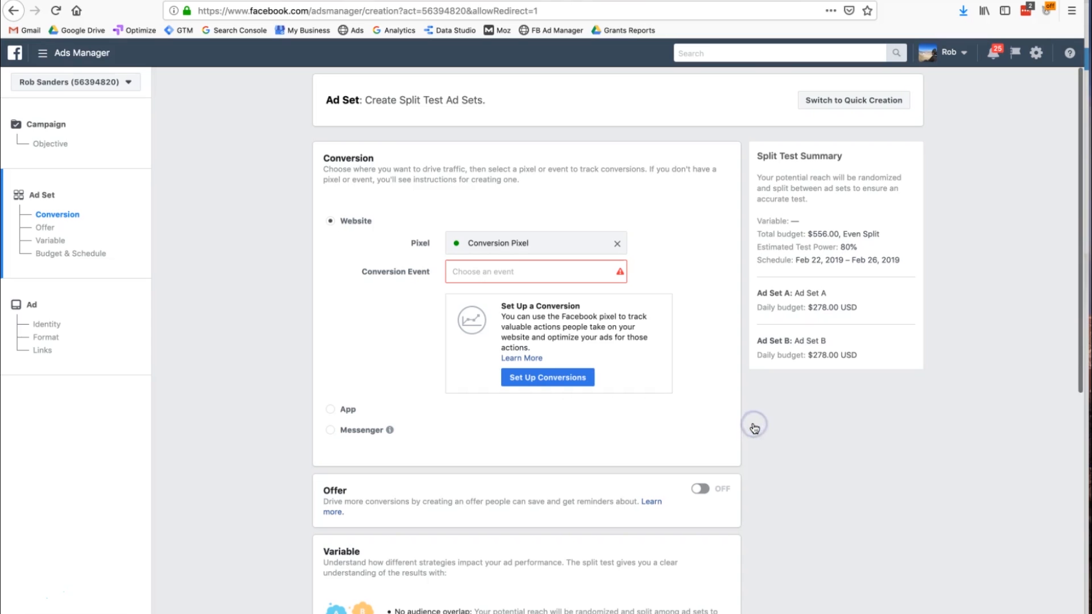
# Step: Set Purchase as the website conversion event tracked by the Conversion Pixel
pyautogui.click(539, 273)
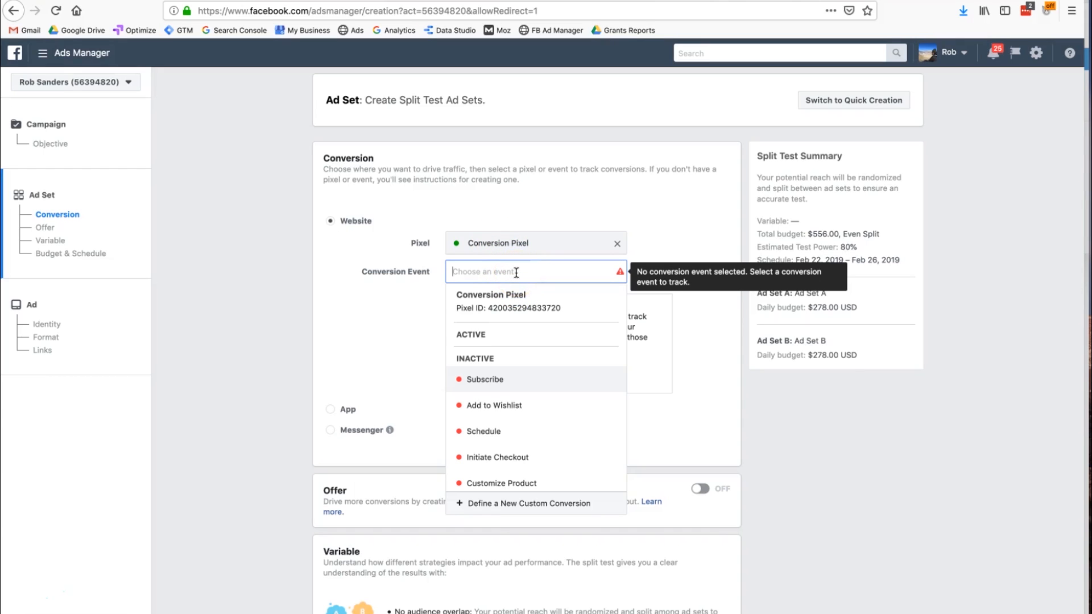
pyautogui.click(518, 248)
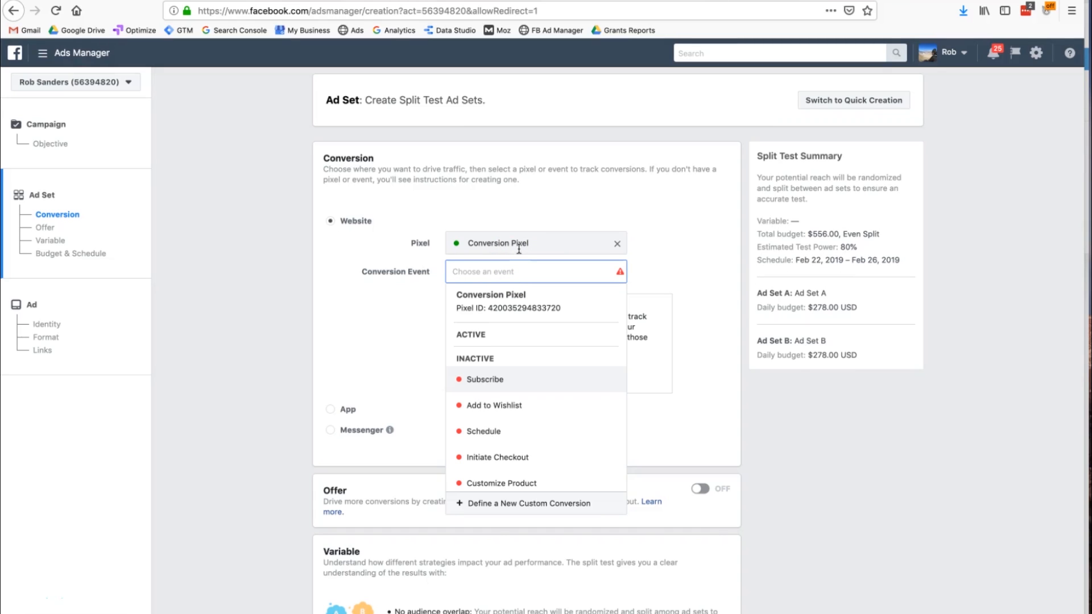
pyautogui.click(546, 360)
pyautogui.scroll(-3, 547, 362)
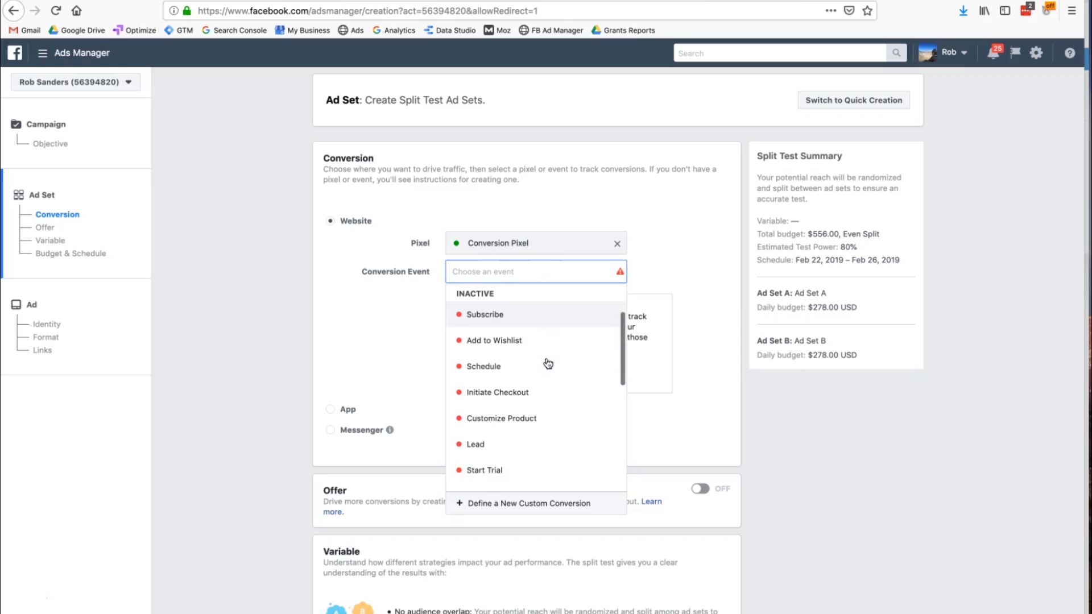
pyautogui.scroll(-5, 548, 363)
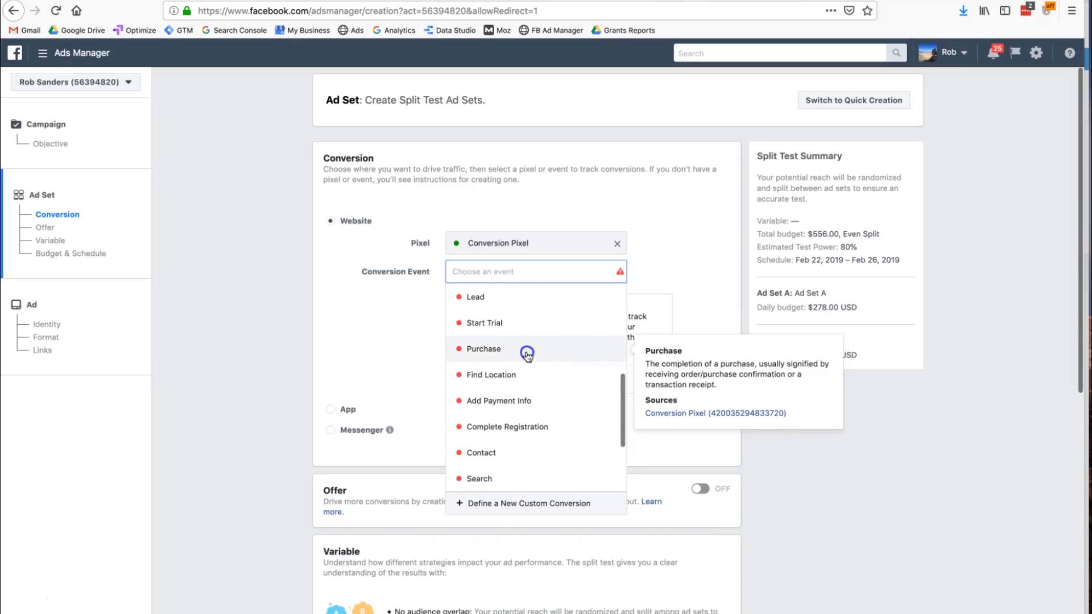
pyautogui.click(528, 353)
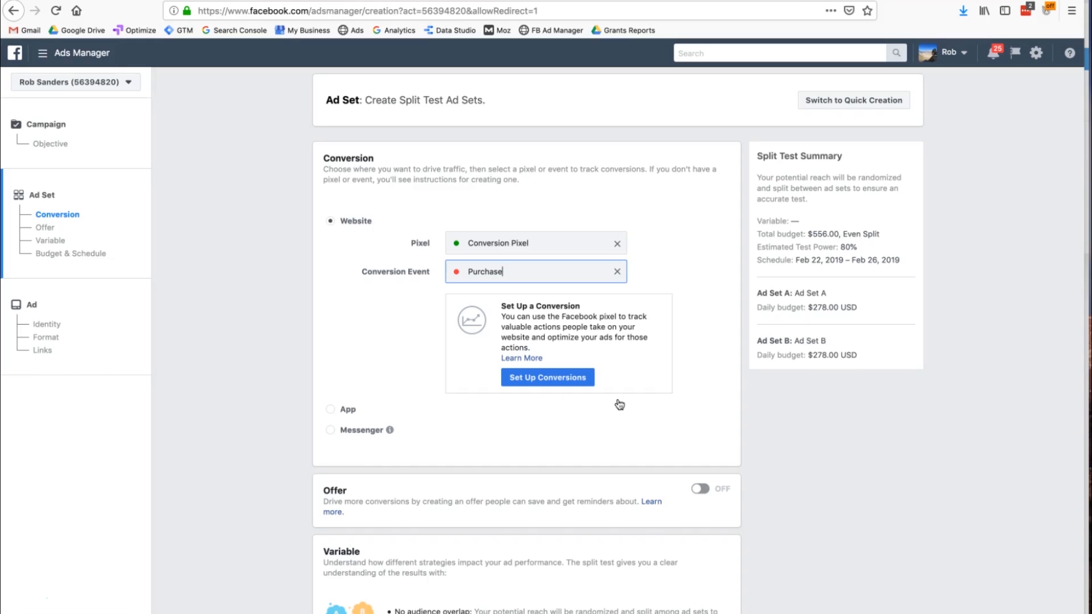
pyautogui.click(477, 249)
pyautogui.click(655, 386)
# Step: Turn on the Offer option for the split test ad sets
pyautogui.scroll(-1, 655, 386)
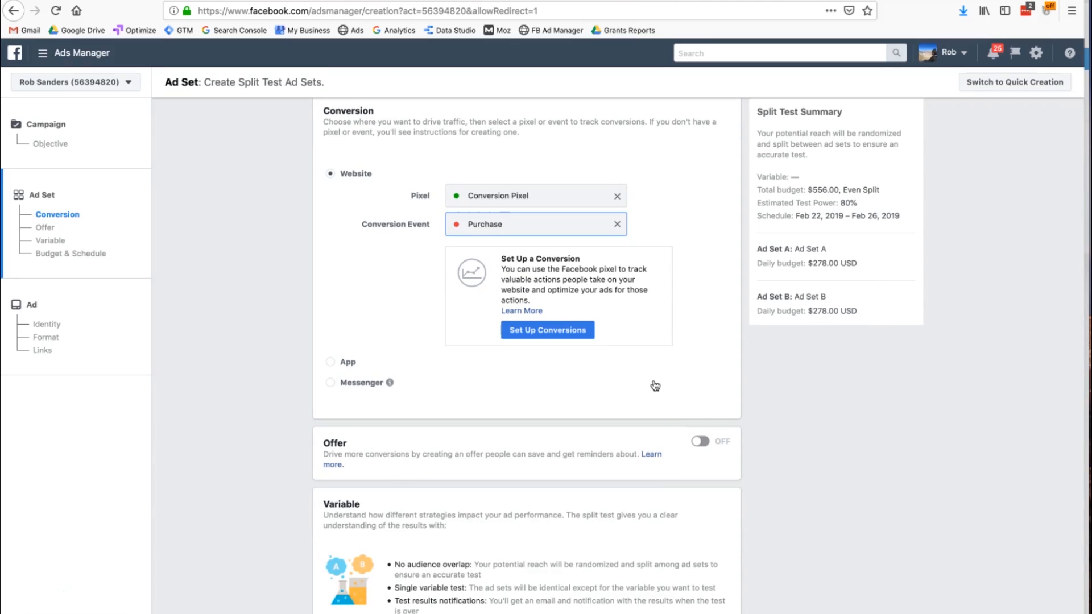
pyautogui.scroll(-1, 655, 386)
pyautogui.click(481, 391)
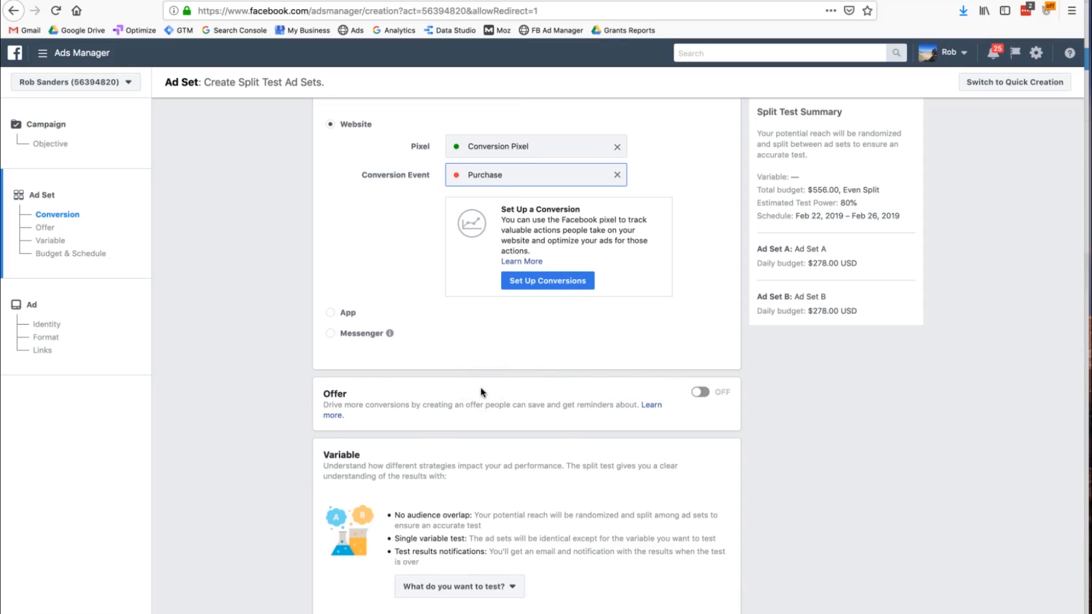
pyautogui.click(701, 391)
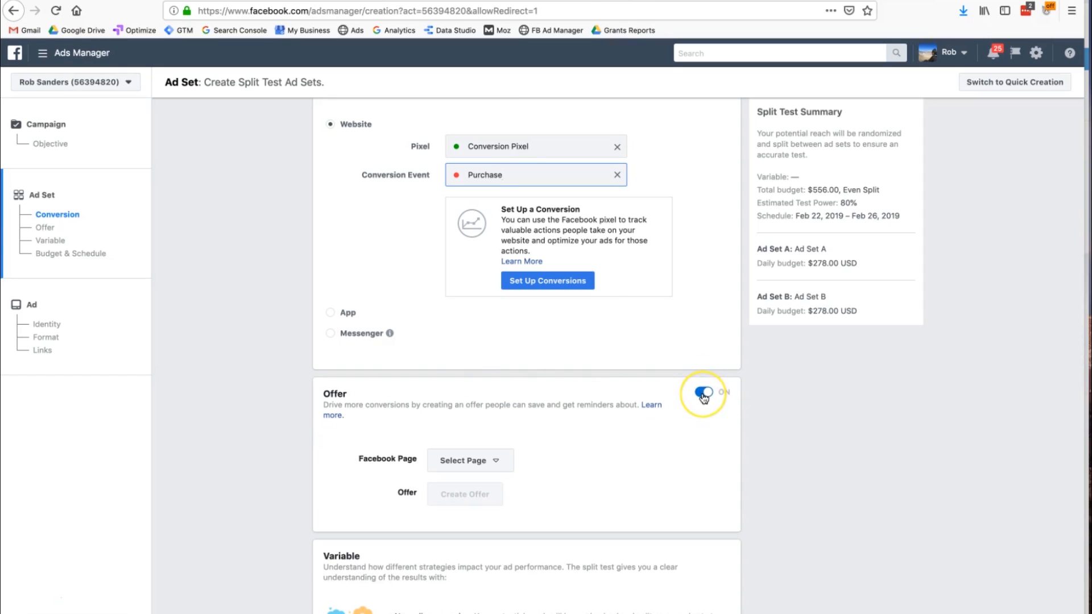
pyautogui.scroll(-1, 708, 397)
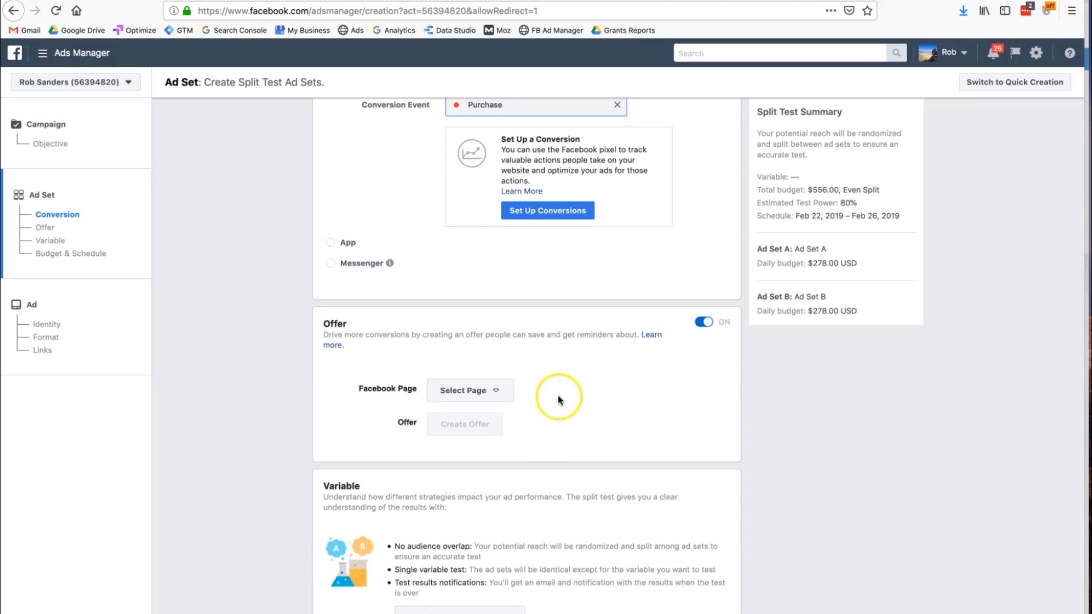
# Step: Select the Mighway business's Facebook Page for the offer
pyautogui.click(506, 394)
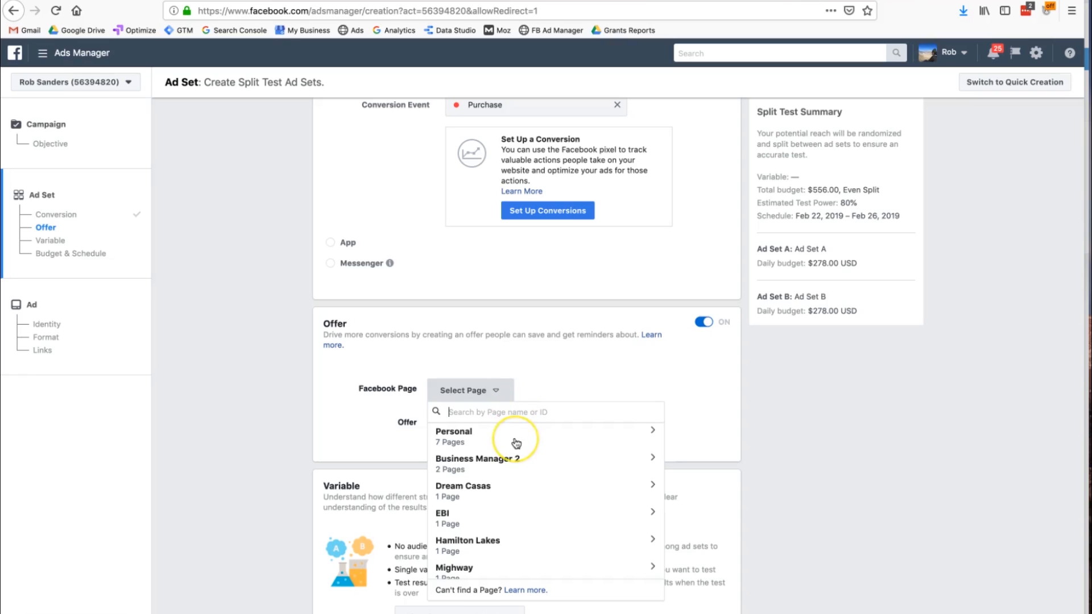
pyautogui.scroll(-3, 515, 443)
pyautogui.scroll(-2, 515, 443)
pyautogui.click(497, 454)
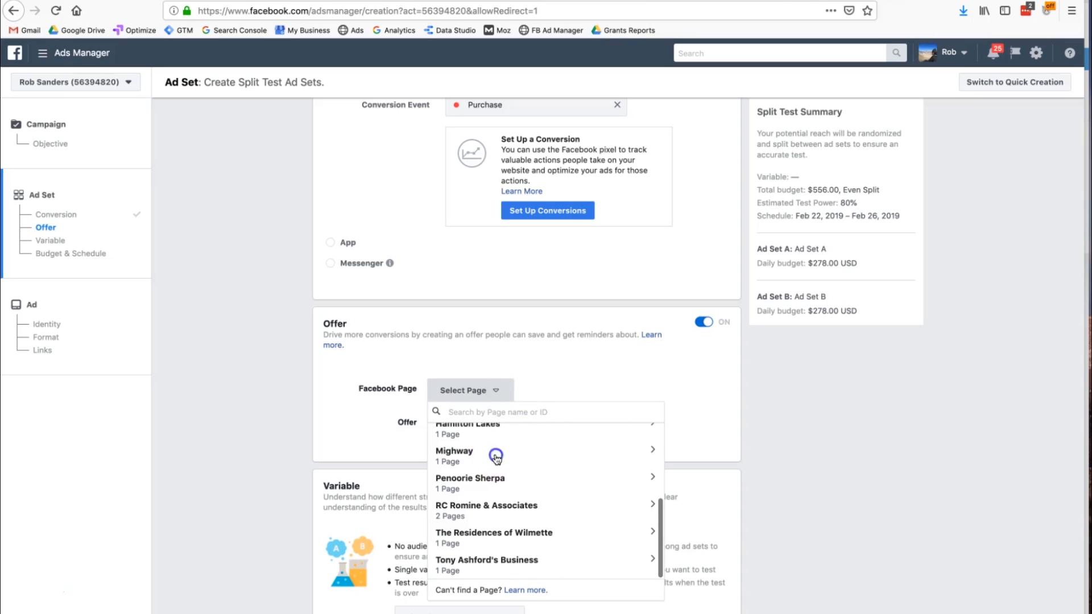
pyautogui.click(560, 442)
# Step: Start a new offer for the Page and go through its title, details, end time and online URL fields
pyautogui.click(479, 428)
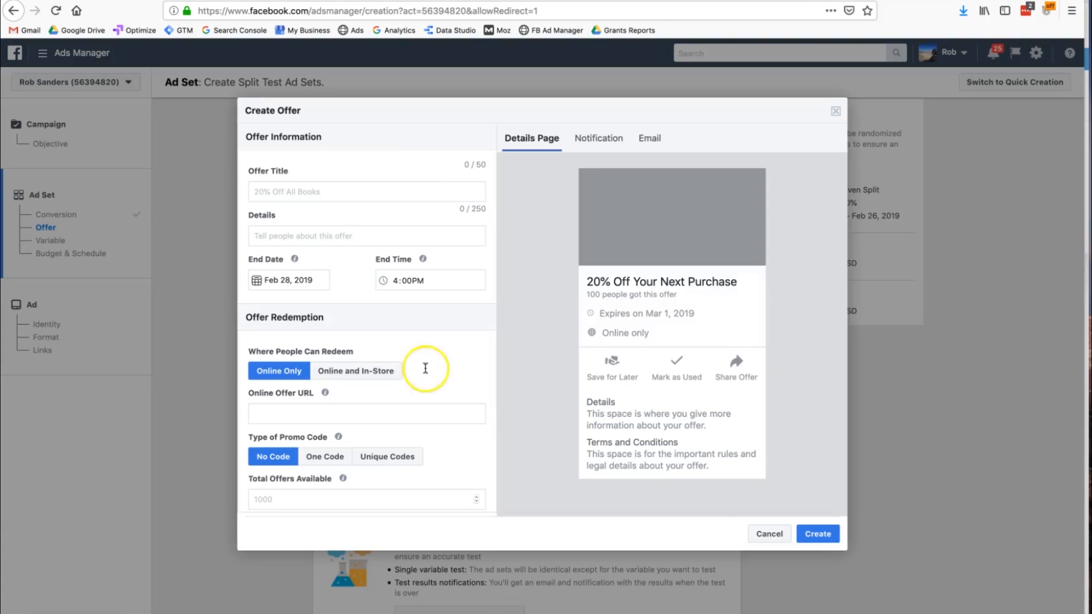
pyautogui.click(305, 192)
pyautogui.click(305, 233)
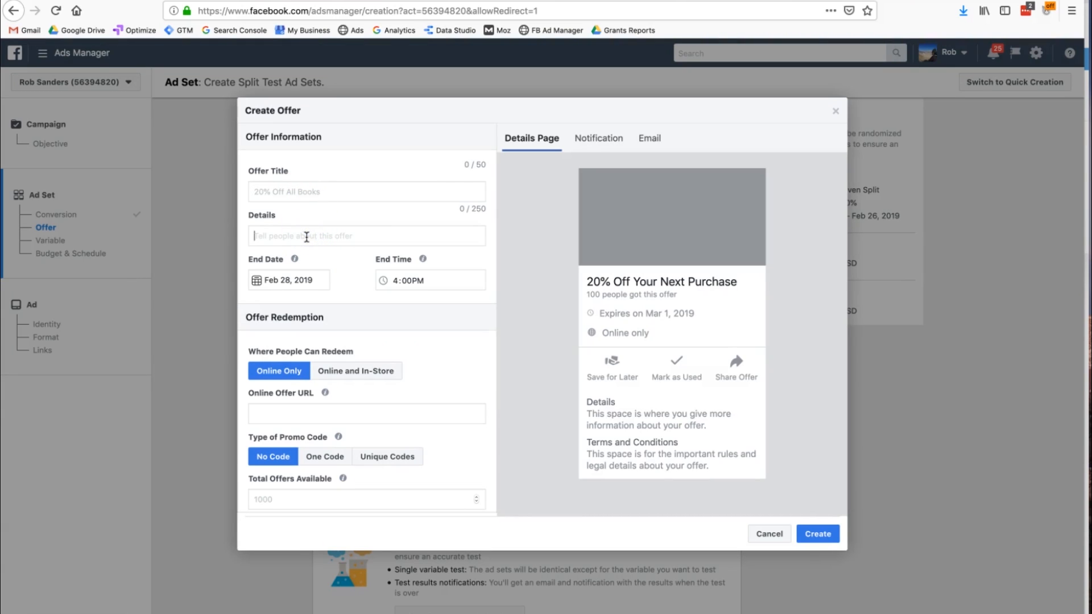
pyautogui.click(427, 284)
pyautogui.click(335, 410)
pyautogui.click(325, 479)
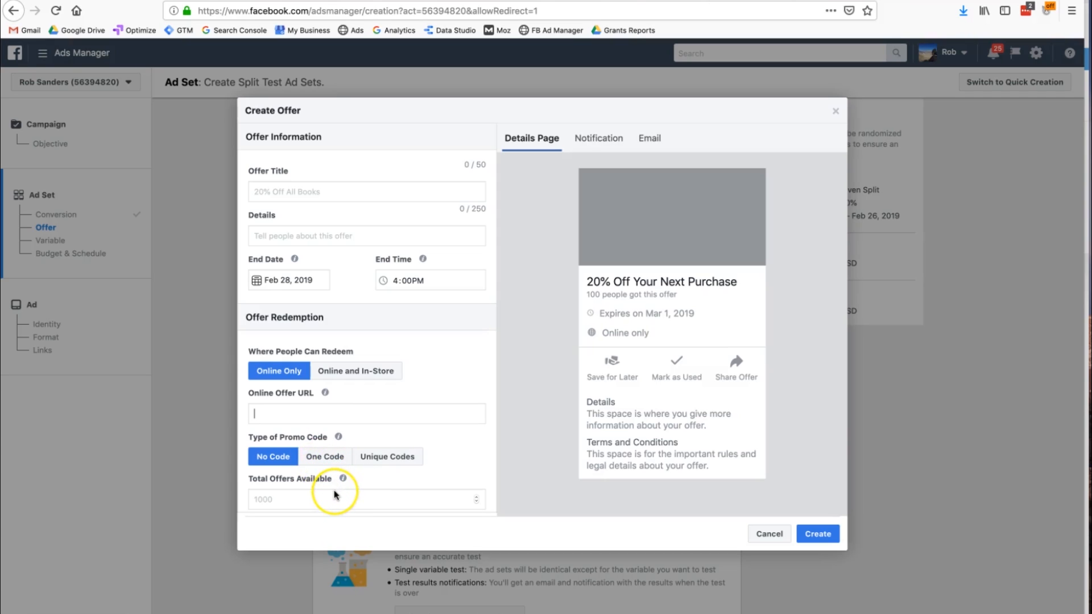
# Step: Try the One Code and Unique Codes promo code types and look over the code upload and advanced options
pyautogui.click(314, 462)
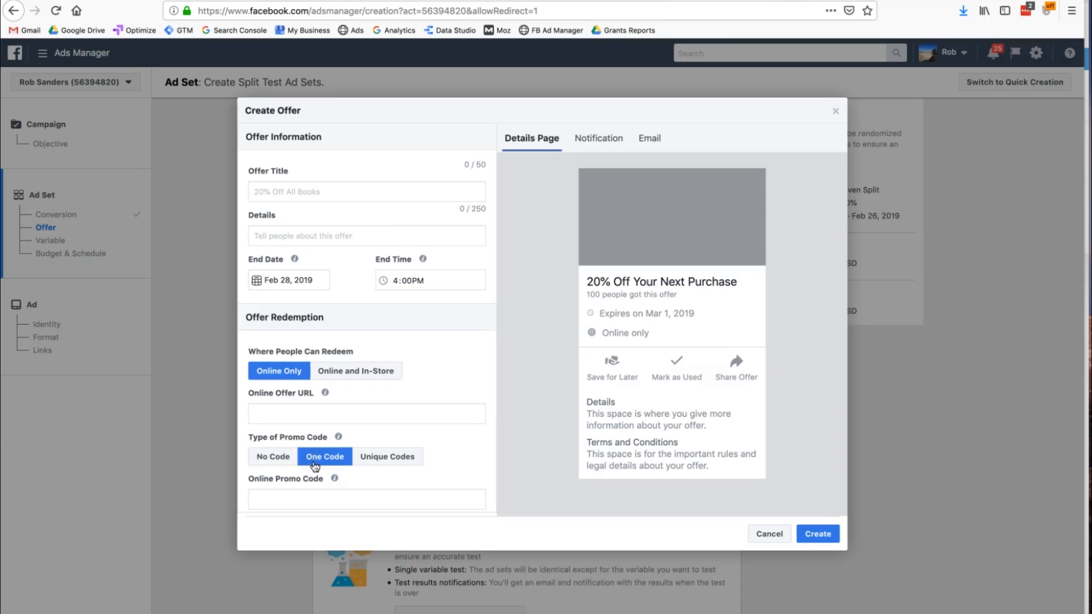
pyautogui.click(390, 455)
pyautogui.scroll(-1, 397, 463)
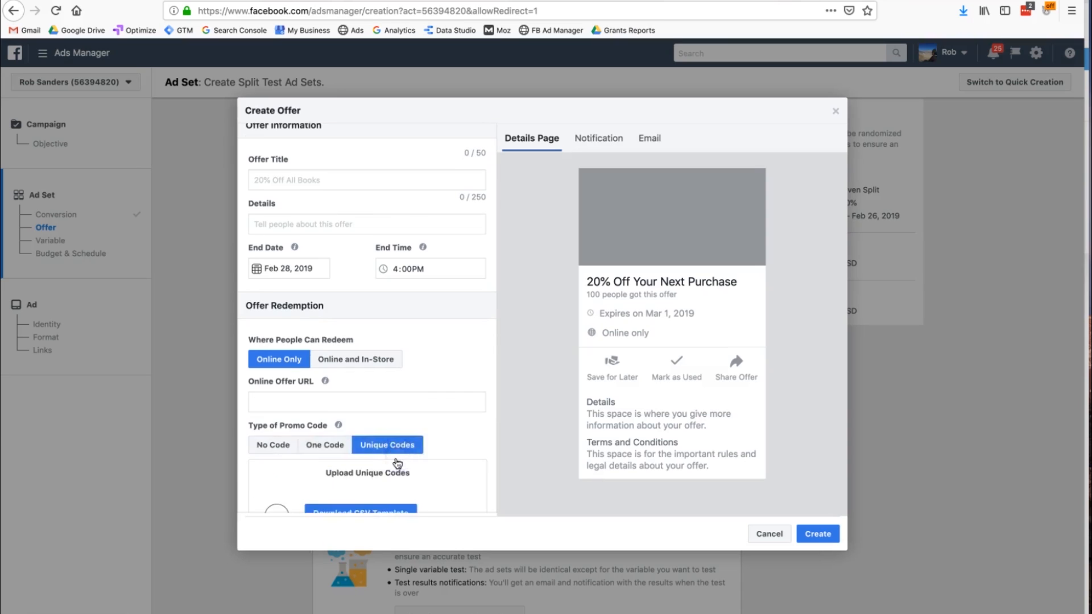
pyautogui.scroll(-6, 397, 463)
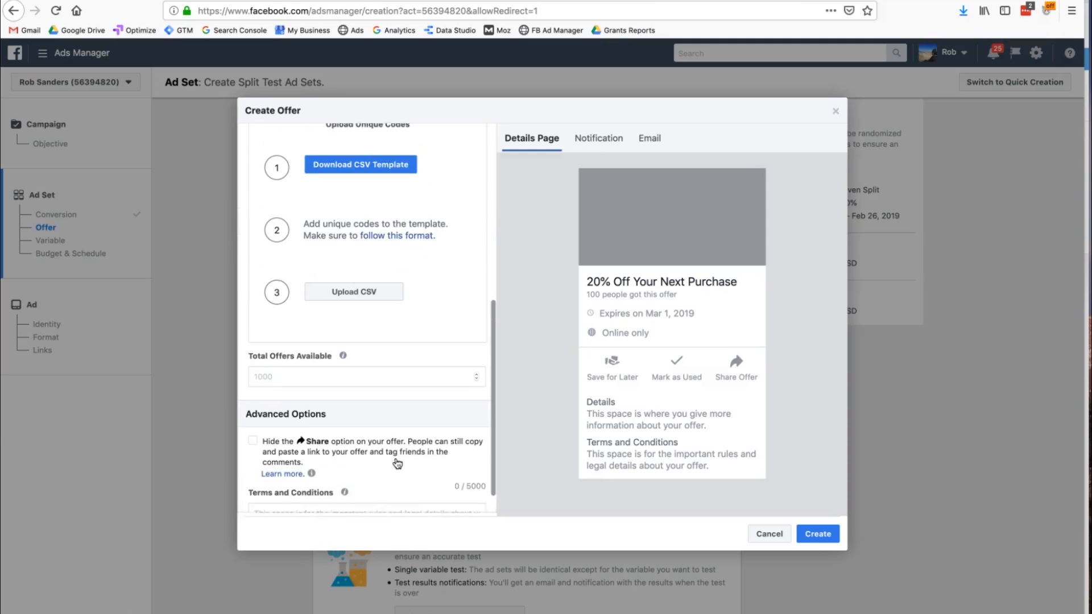
pyautogui.scroll(-1, 398, 464)
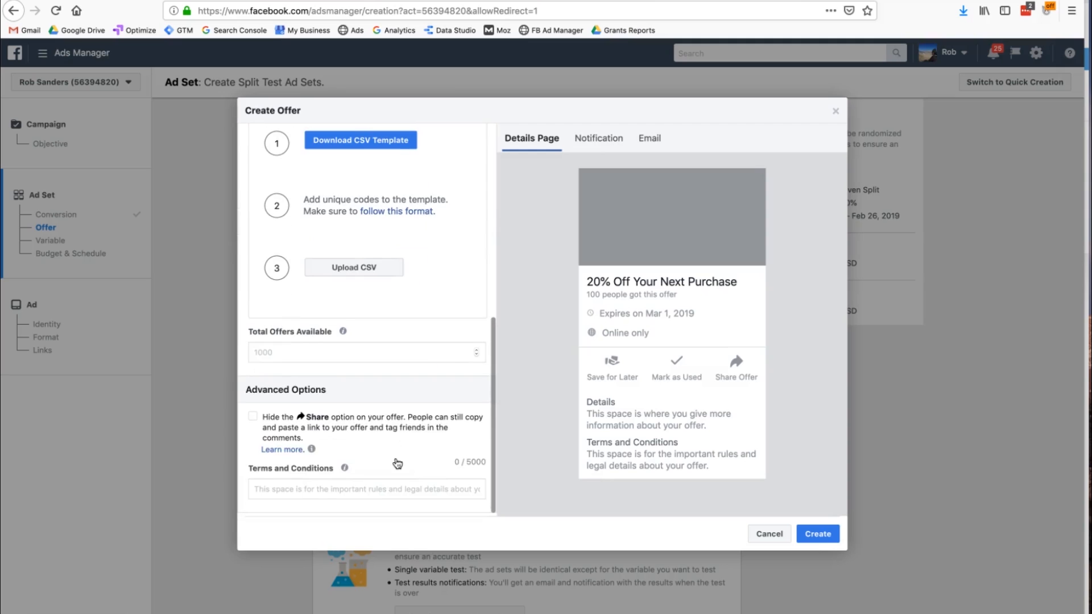
# Step: Try hiding the Share option on the offer and go to its terms and conditions
pyautogui.click(253, 418)
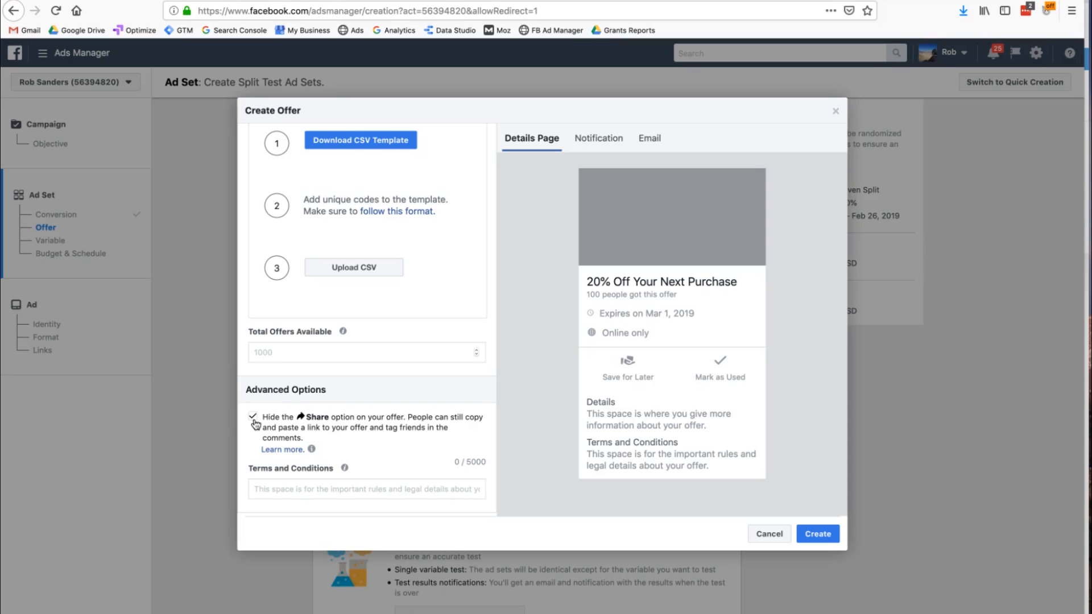
pyautogui.click(384, 482)
pyautogui.scroll(10, 393, 462)
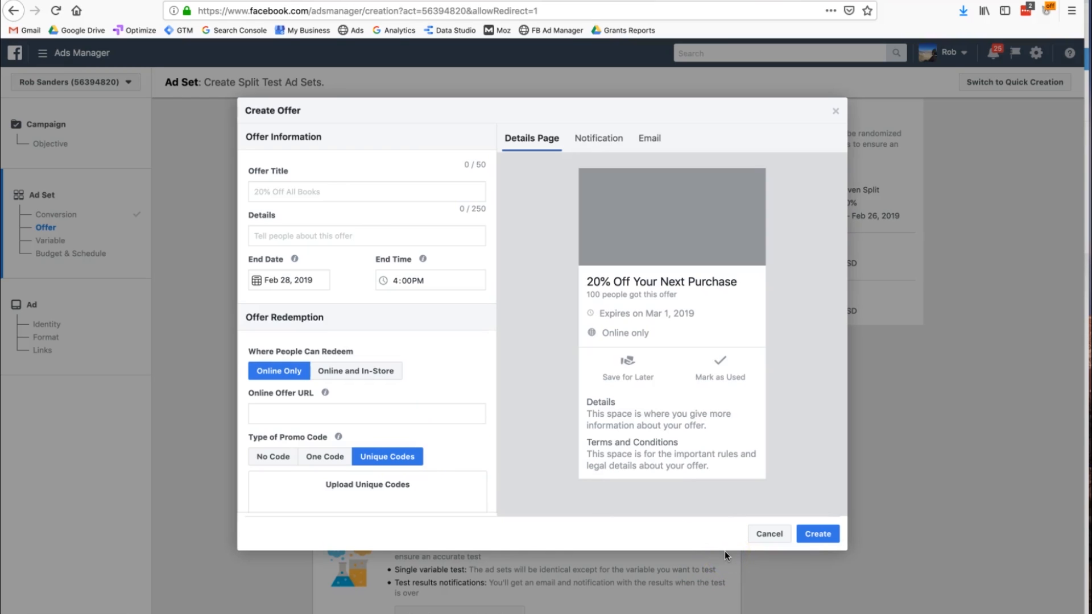
# Step: Discard the unfinished offer and turn off the Offer option for the split test ad sets
pyautogui.click(766, 535)
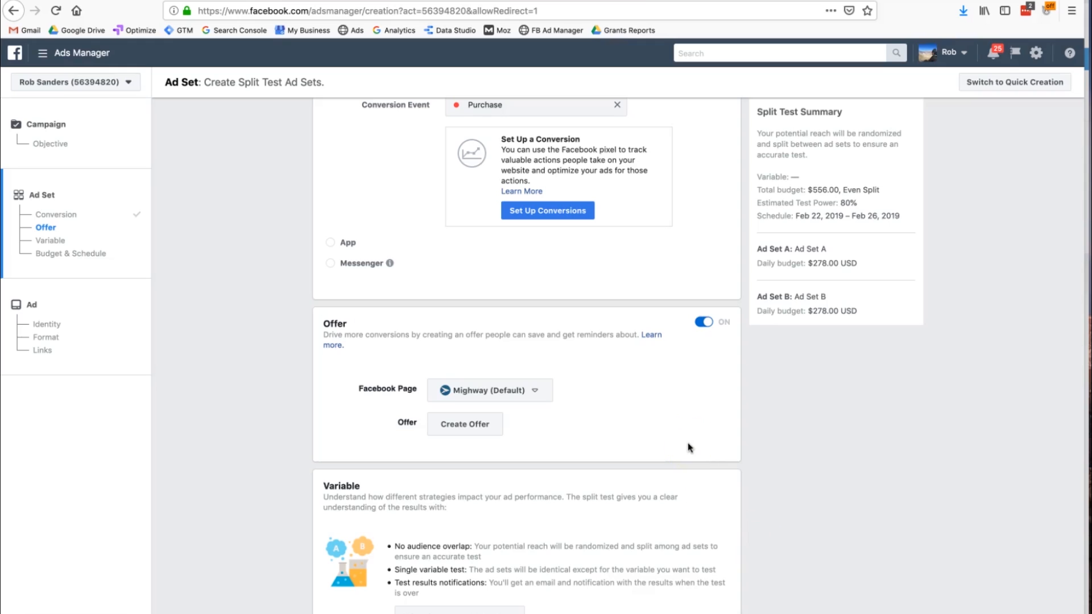
pyautogui.scroll(2, 688, 448)
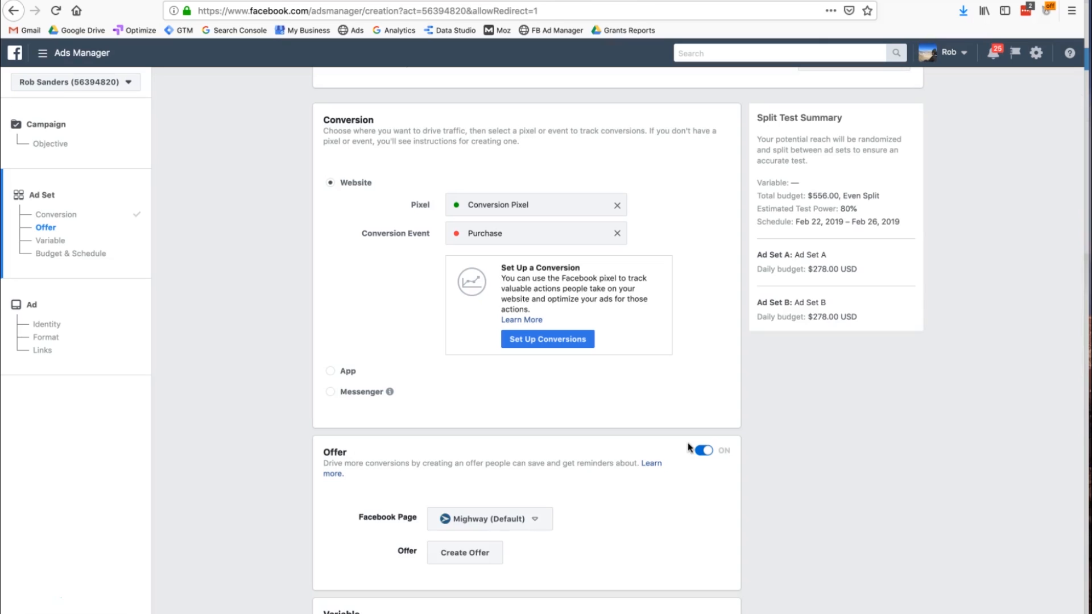
pyautogui.click(695, 449)
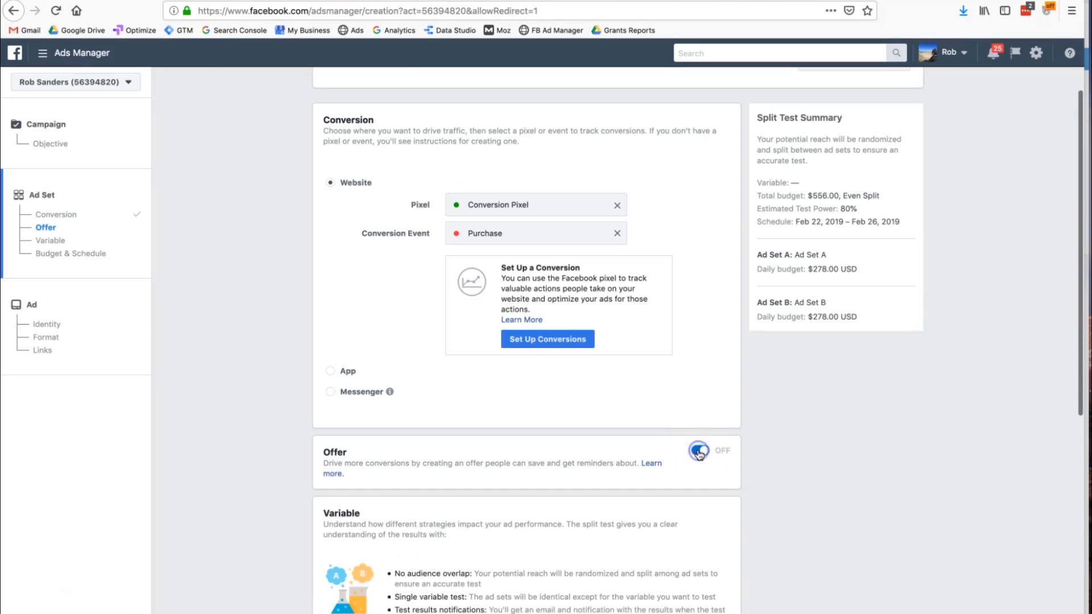
# Step: Choose Creative as the variable to compare in the split test
pyautogui.scroll(-4, 699, 454)
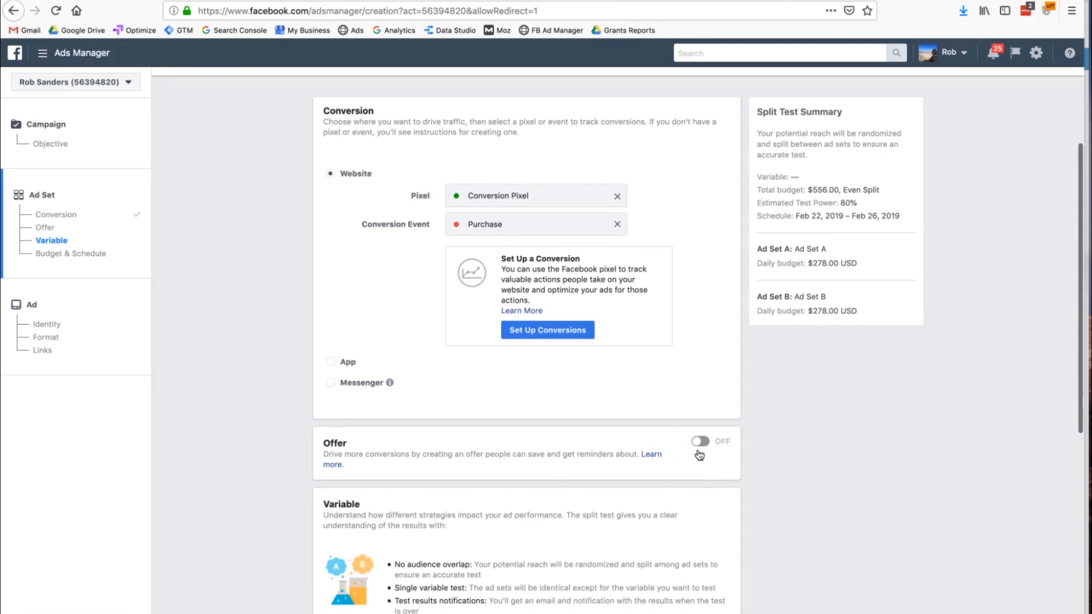
pyautogui.moveTo(356, 268); pyautogui.dragTo(496, 268)
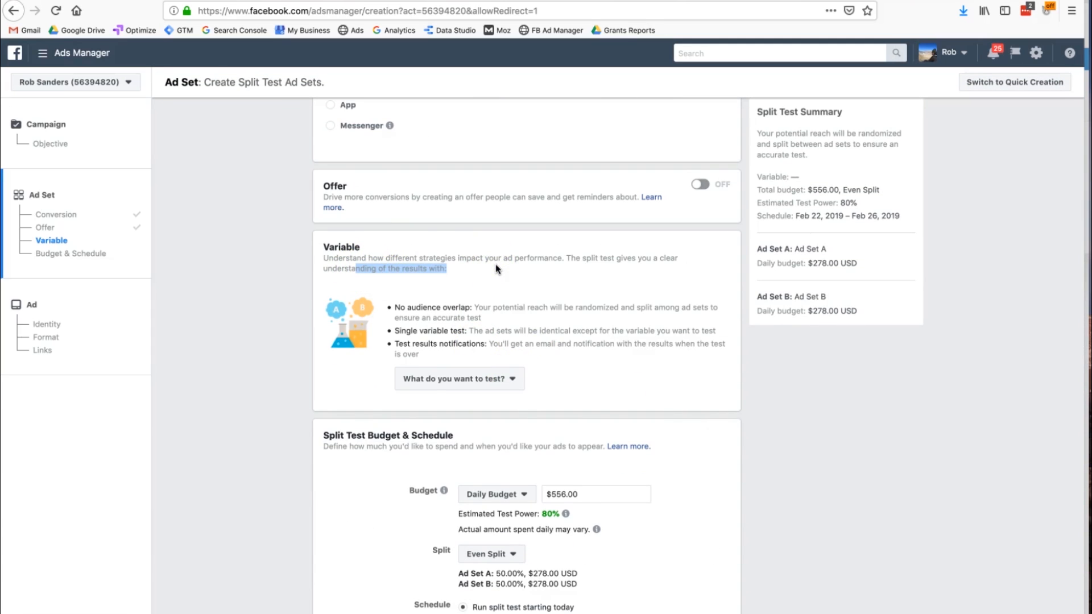
pyautogui.click(496, 379)
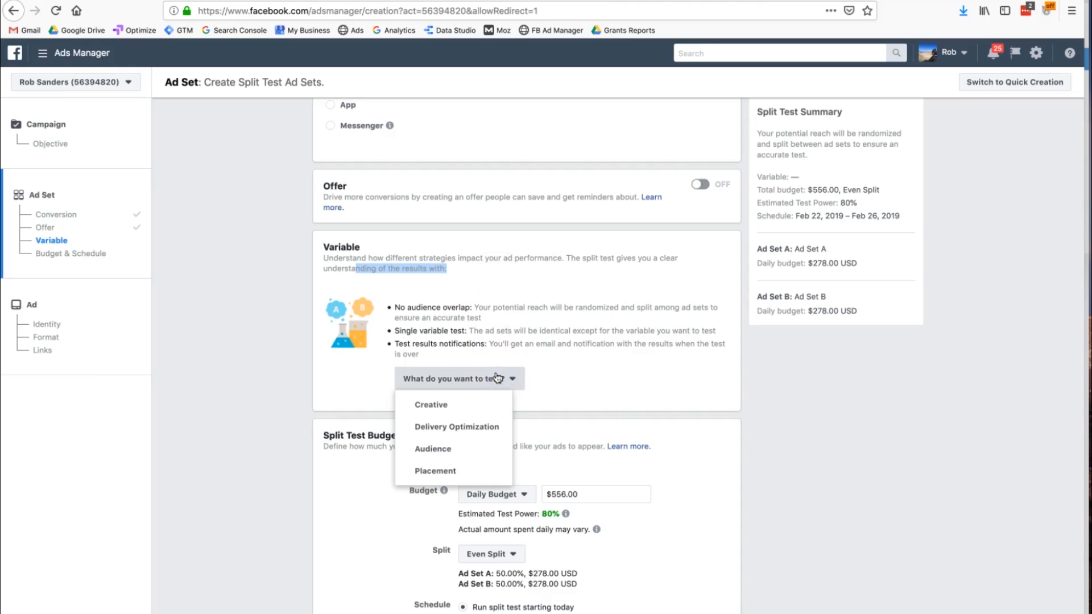
pyautogui.scroll(-1, 497, 382)
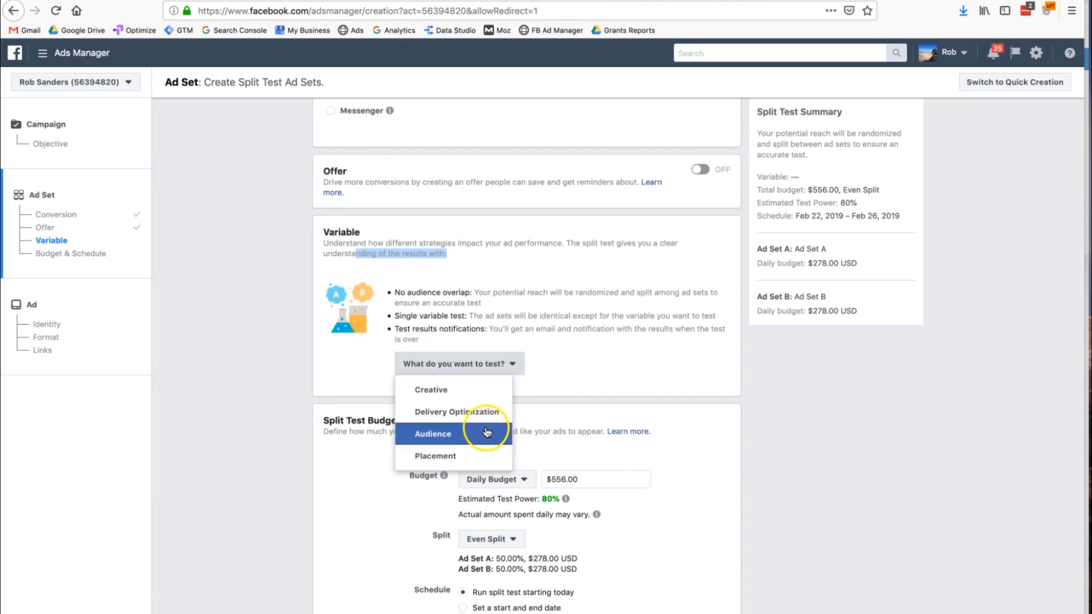
pyautogui.click(459, 392)
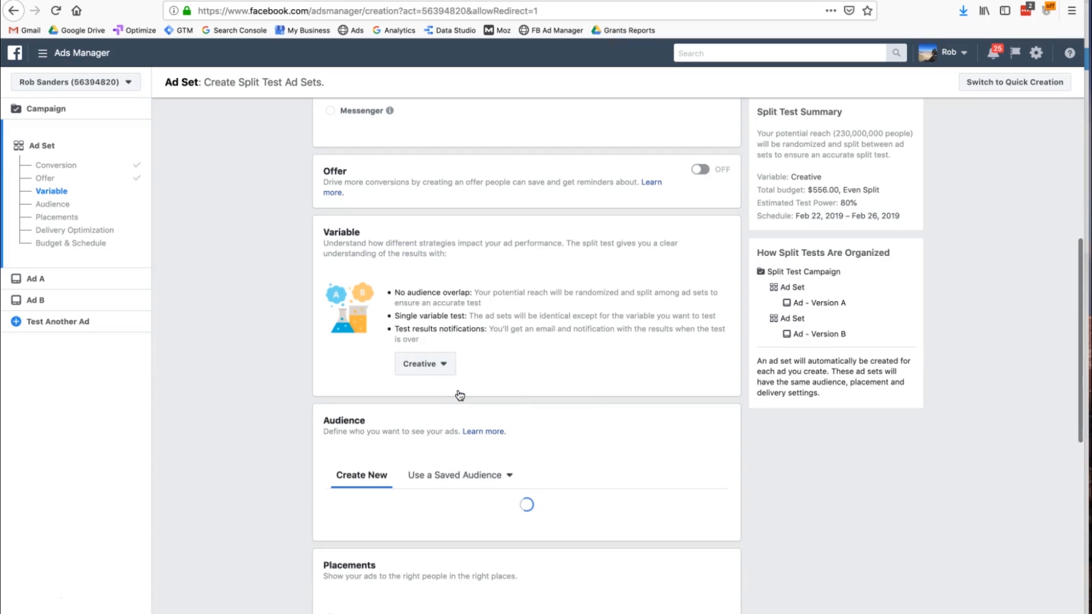
# Step: Browse the existing custom and lookalike audiences available for the ad sets
pyautogui.scroll(-4, 460, 396)
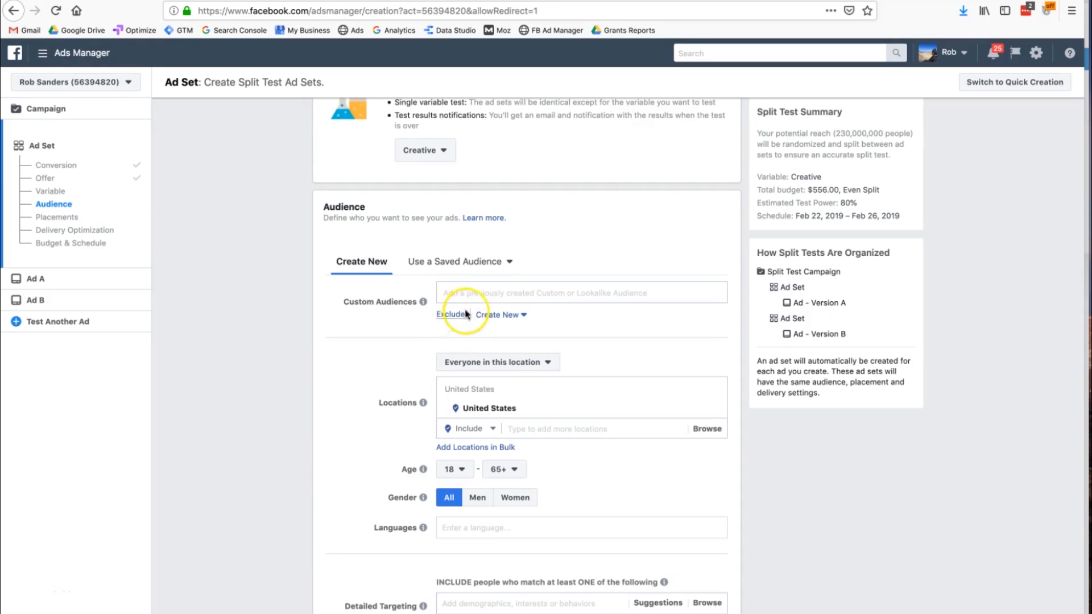
pyautogui.click(471, 292)
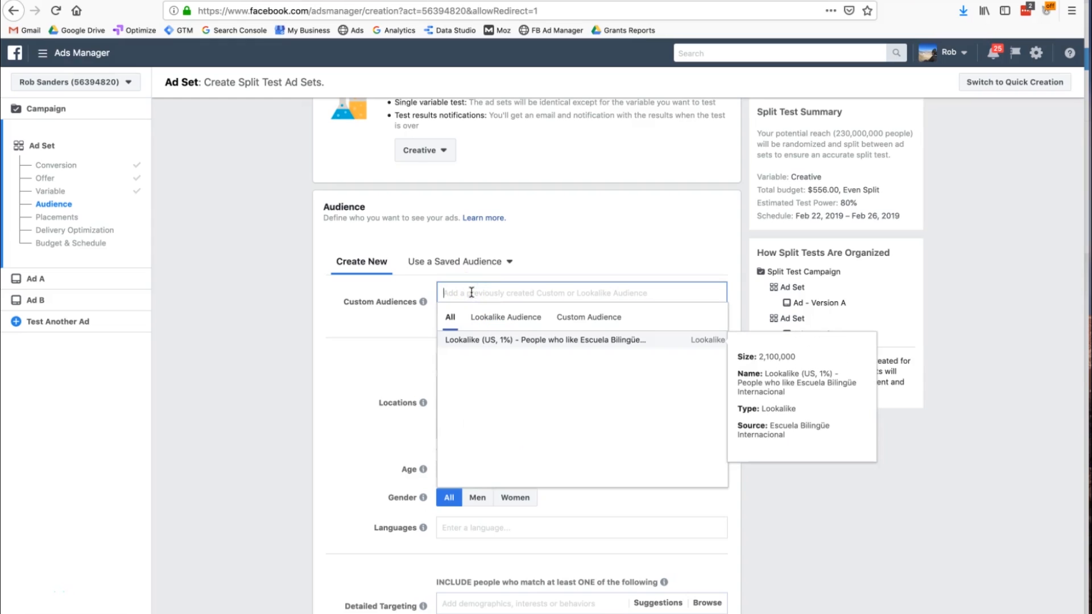
pyautogui.click(588, 321)
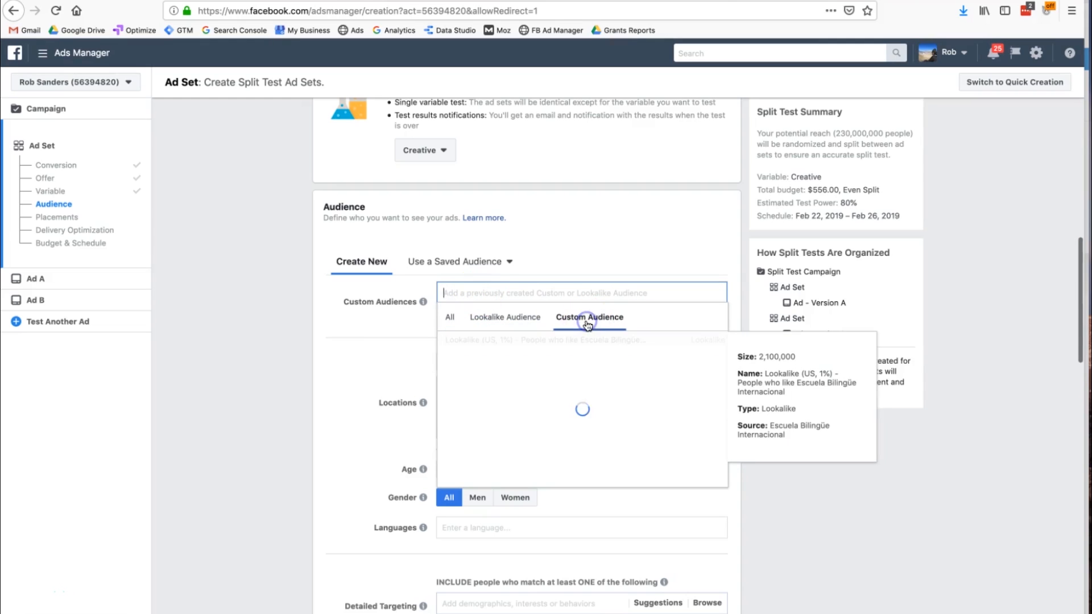
pyautogui.click(515, 316)
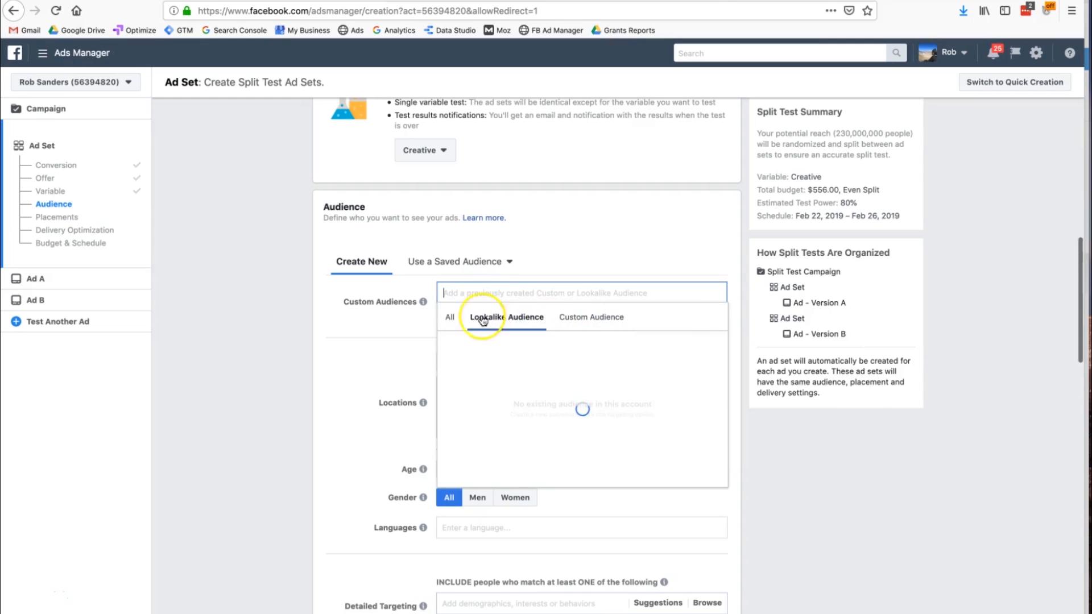
pyautogui.click(452, 317)
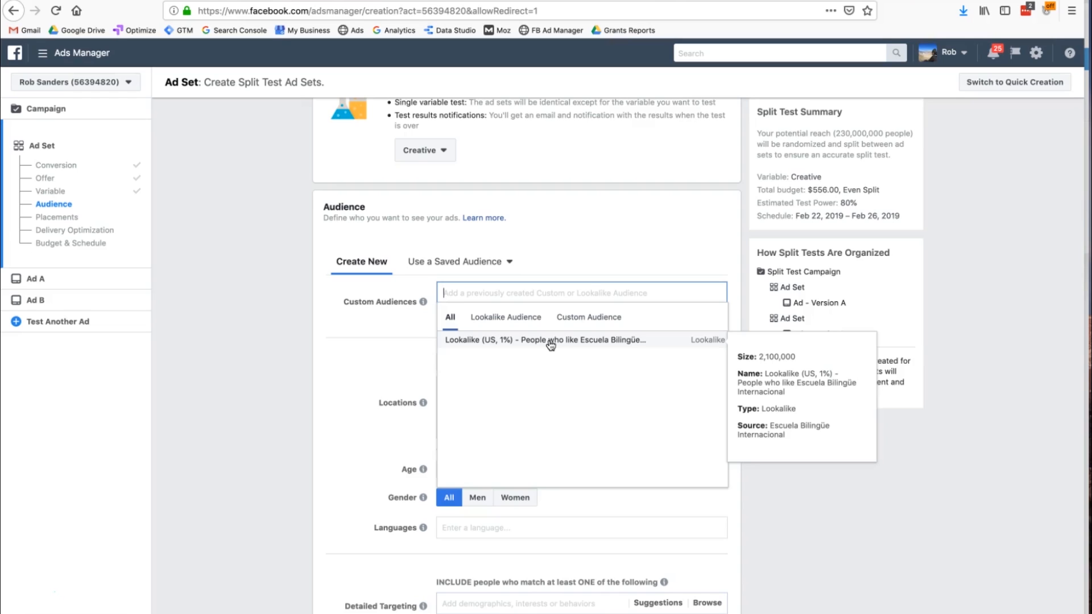
pyautogui.click(567, 317)
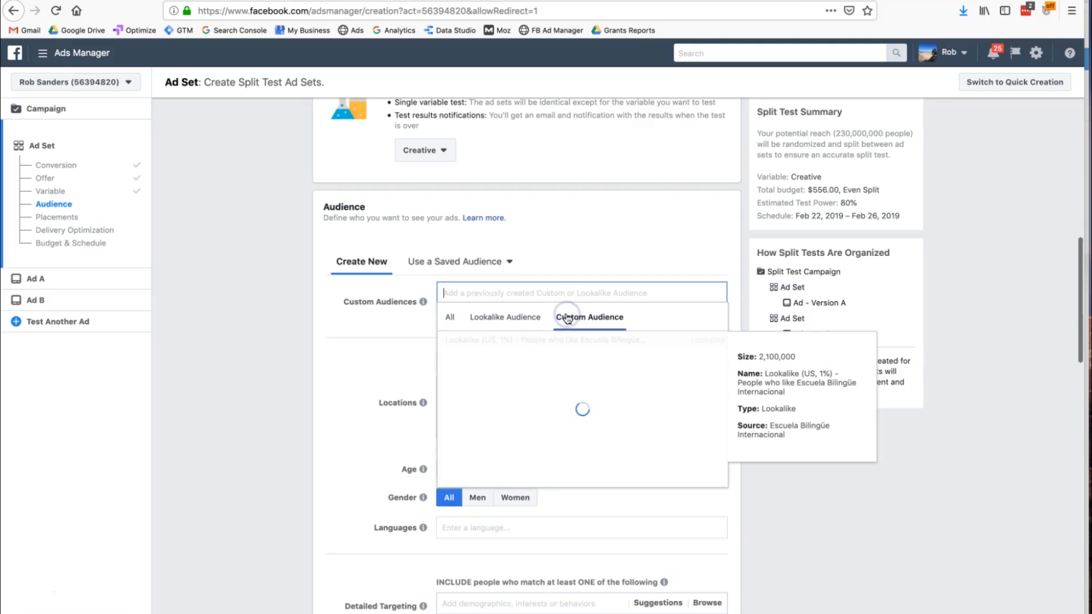
pyautogui.click(586, 260)
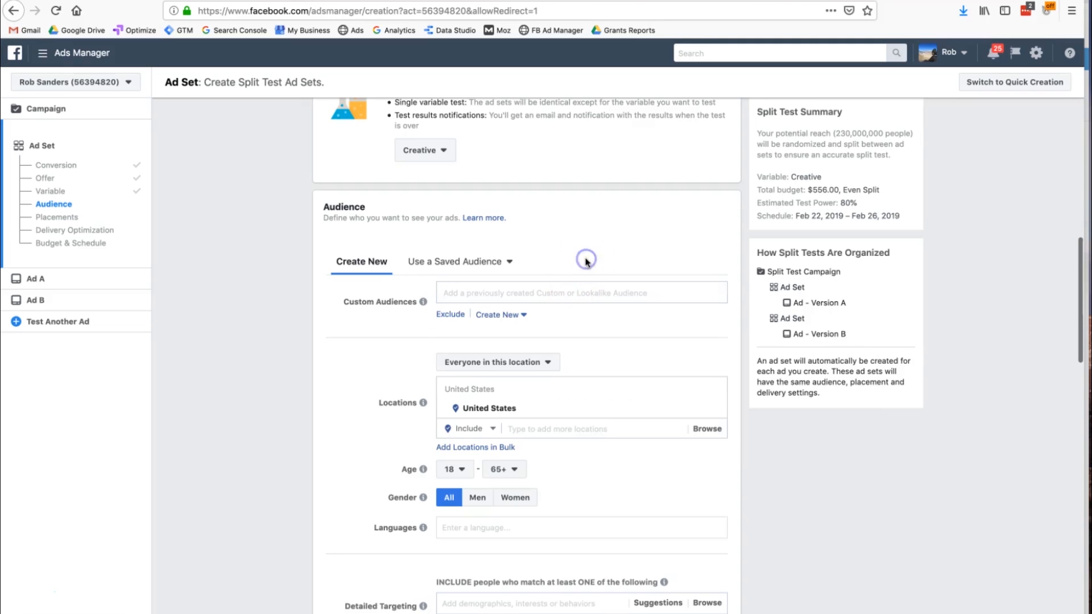
# Step: Create a website traffic custom audience named "website vistors" from all Conversion Pixel website visitors in the past 30 days
pyautogui.click(505, 314)
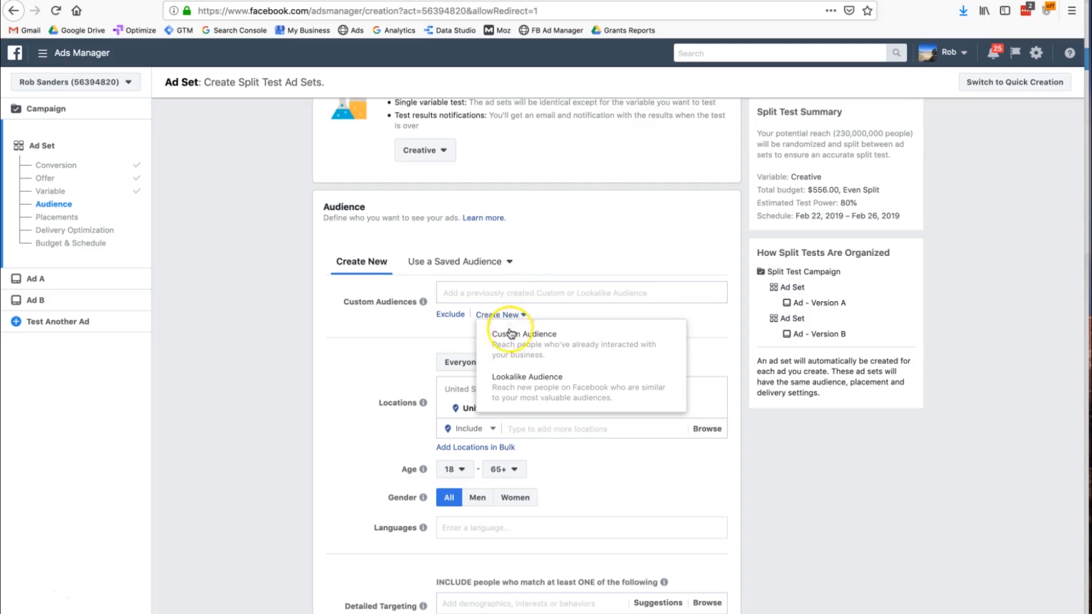
pyautogui.click(511, 335)
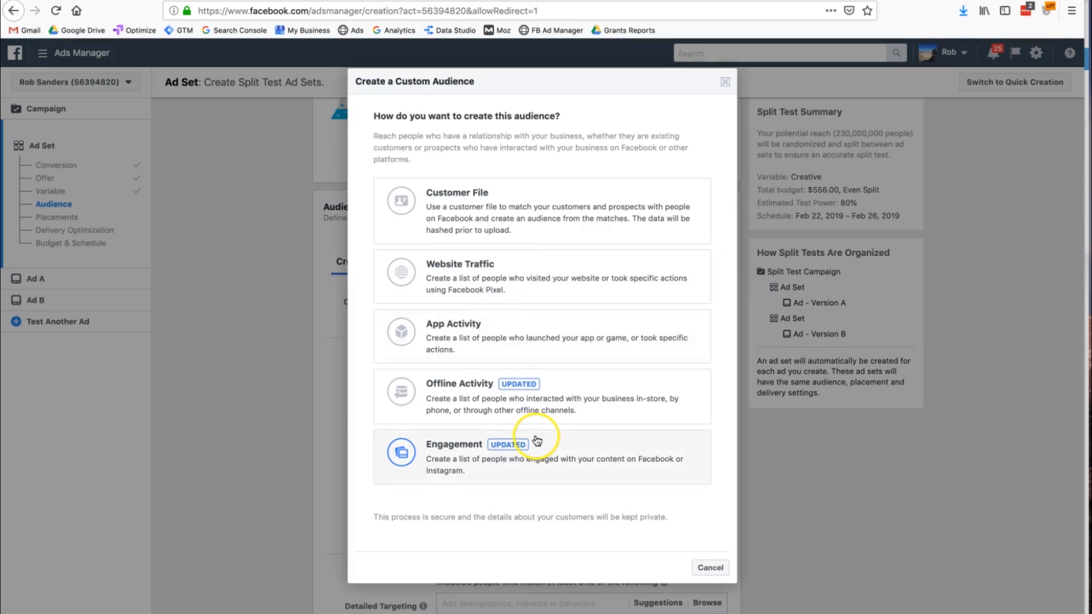
pyautogui.click(463, 280)
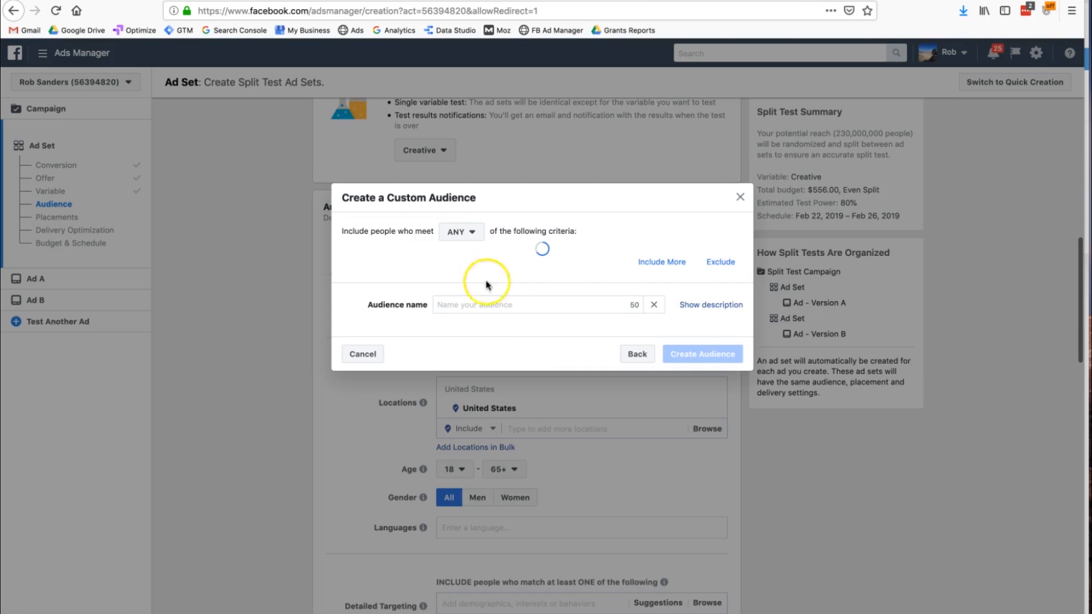
pyautogui.click(491, 298)
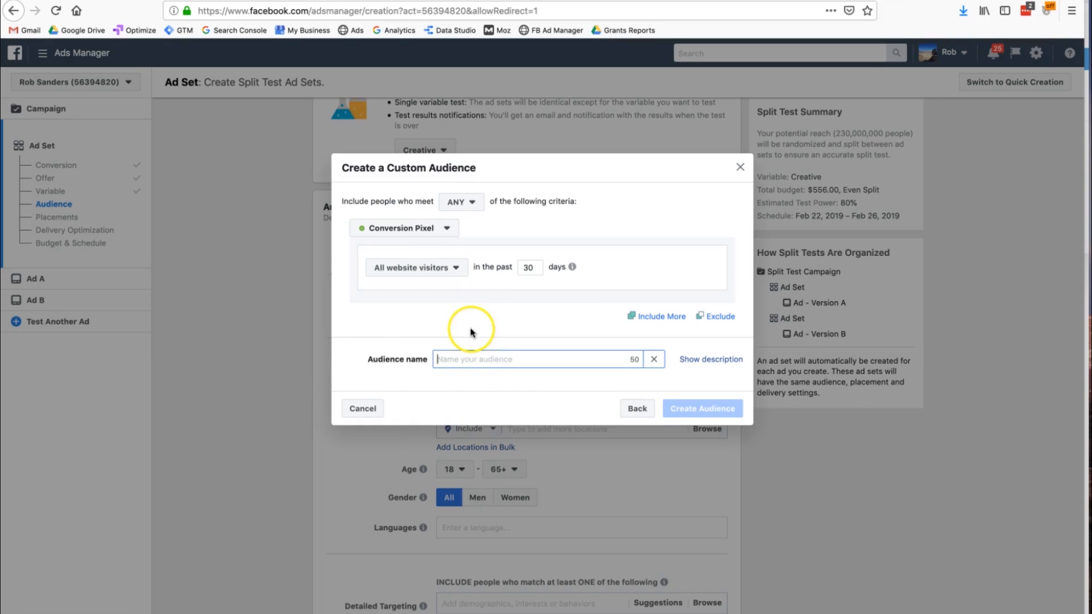
pyautogui.write('website vist')
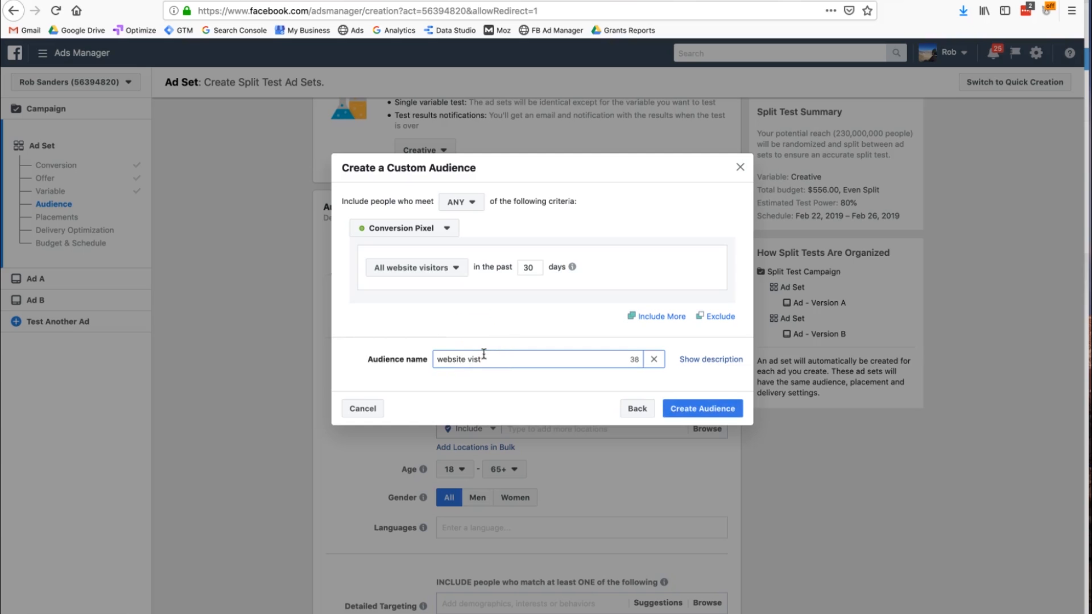
pyautogui.write('ors')
pyautogui.click(719, 408)
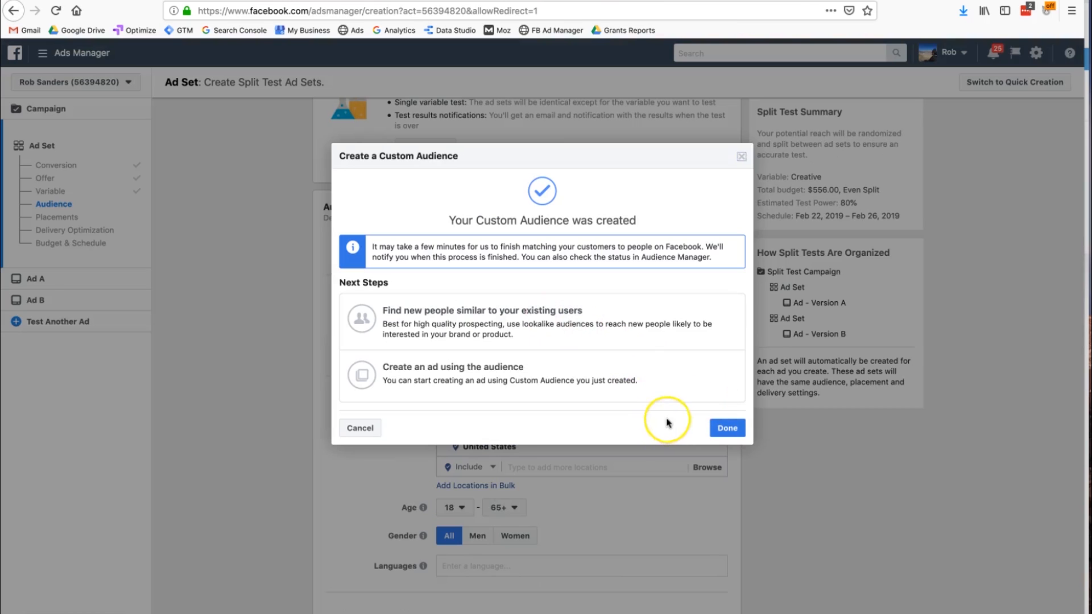
pyautogui.click(719, 433)
# Step: Review the location targeting choices for people living in, recently in or traveling in the selected location
pyautogui.scroll(-3, 584, 499)
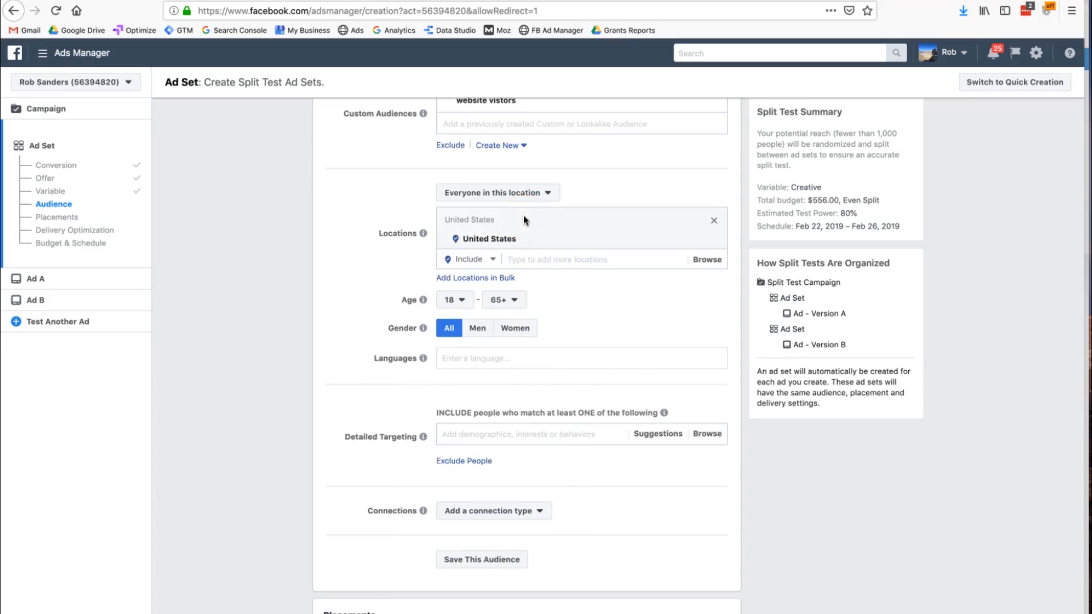
pyautogui.scroll(3, 523, 219)
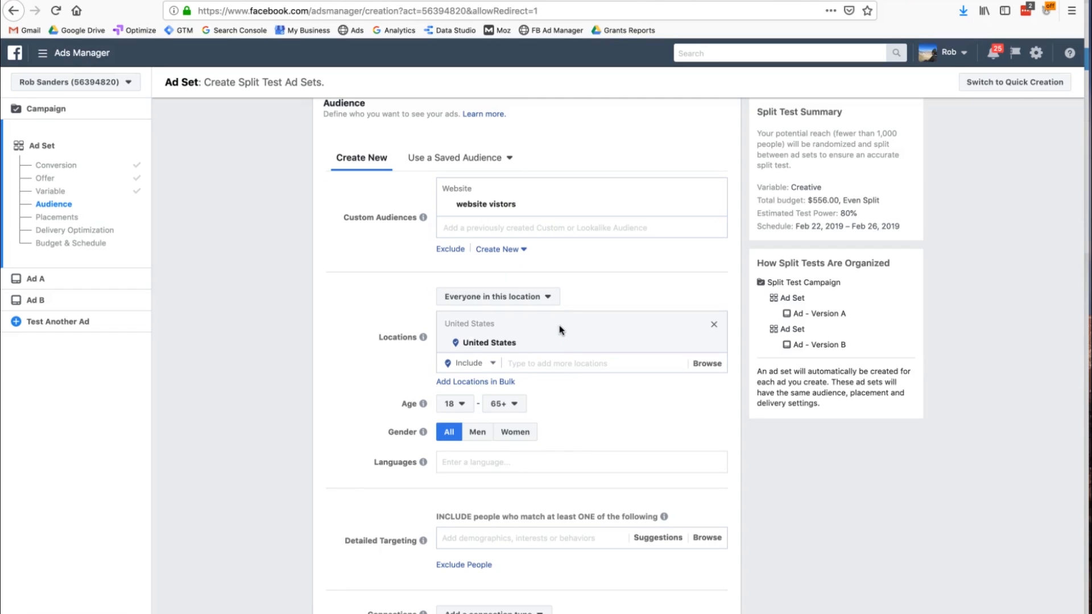
pyautogui.click(520, 306)
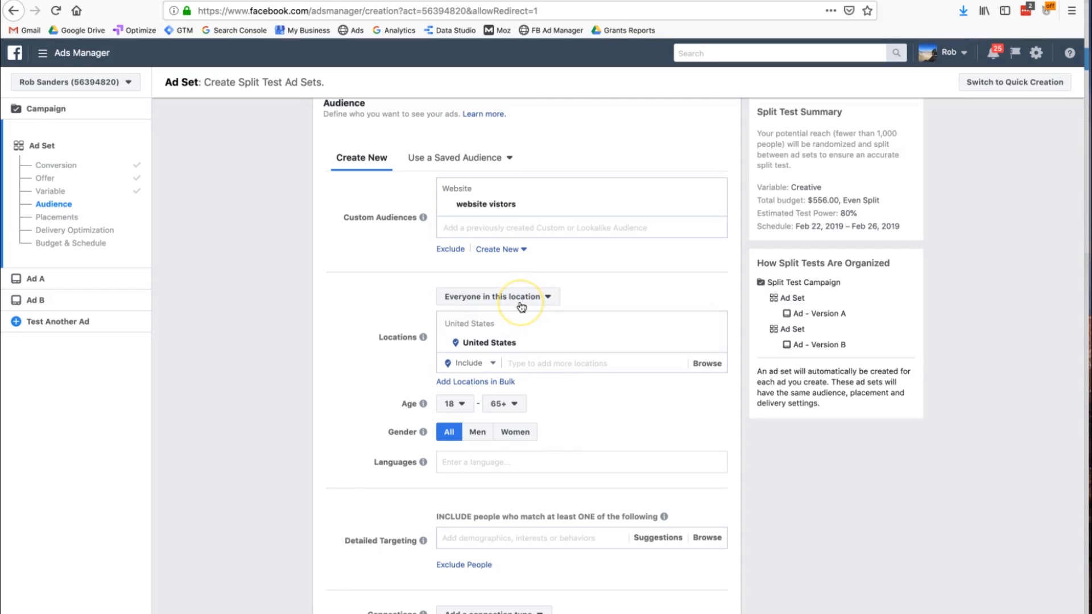
pyautogui.click(522, 298)
pyautogui.click(379, 292)
pyautogui.click(463, 295)
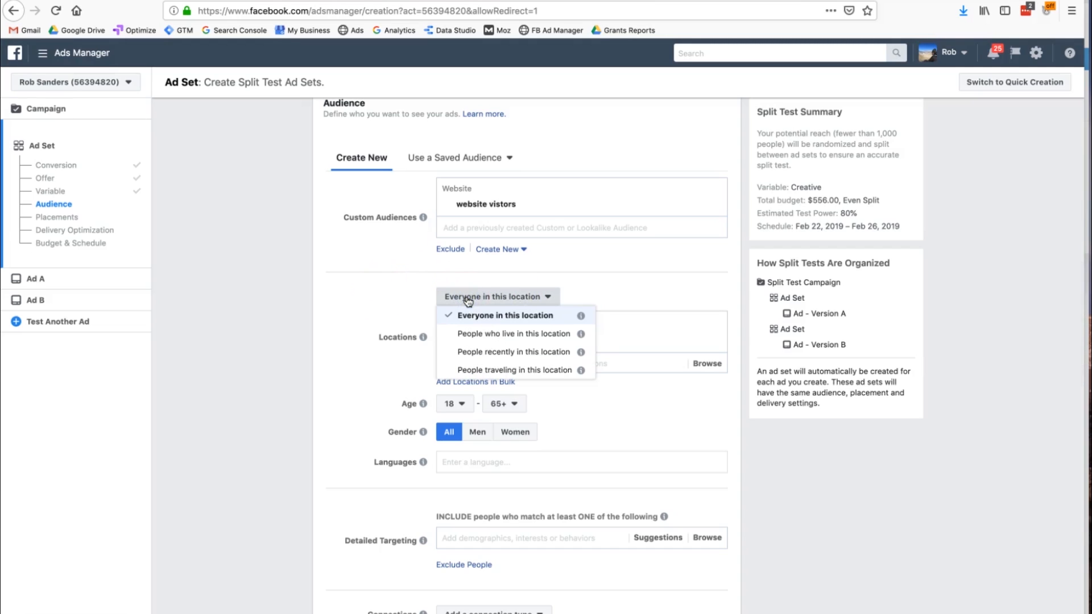
pyautogui.click(523, 367)
pyautogui.scroll(-1, 523, 368)
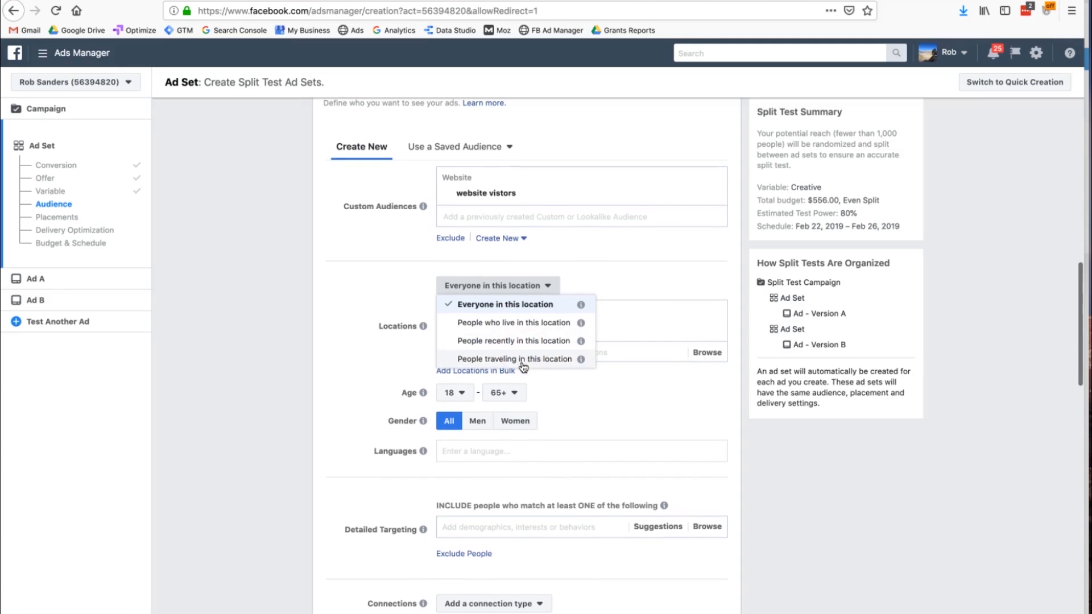
pyautogui.click(571, 390)
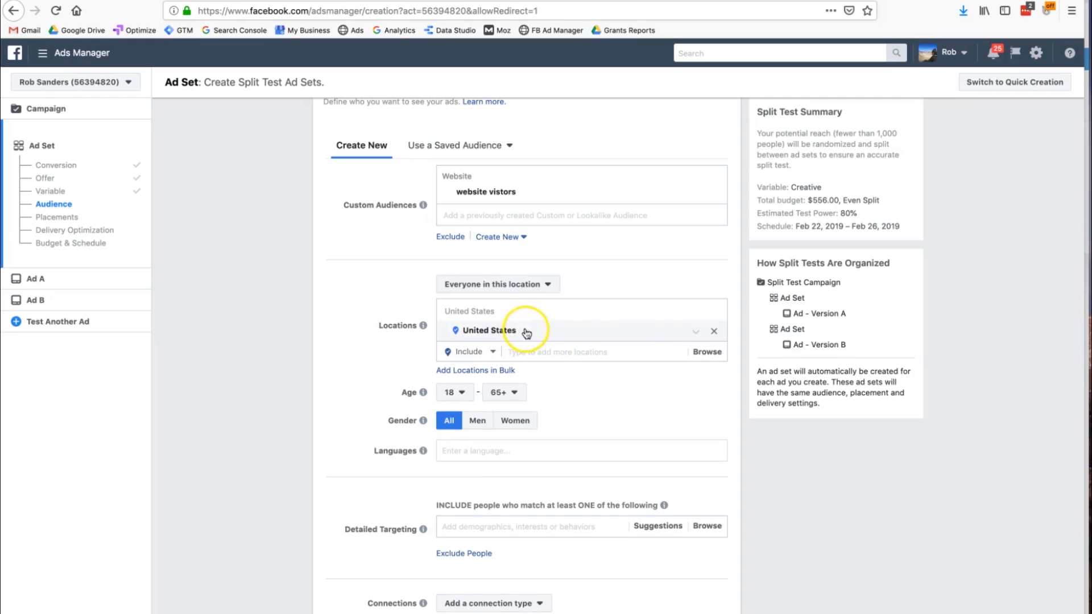
# Step: Inspect the include and exclude options for the United States location and the bulk location entry dialog
pyautogui.click(695, 335)
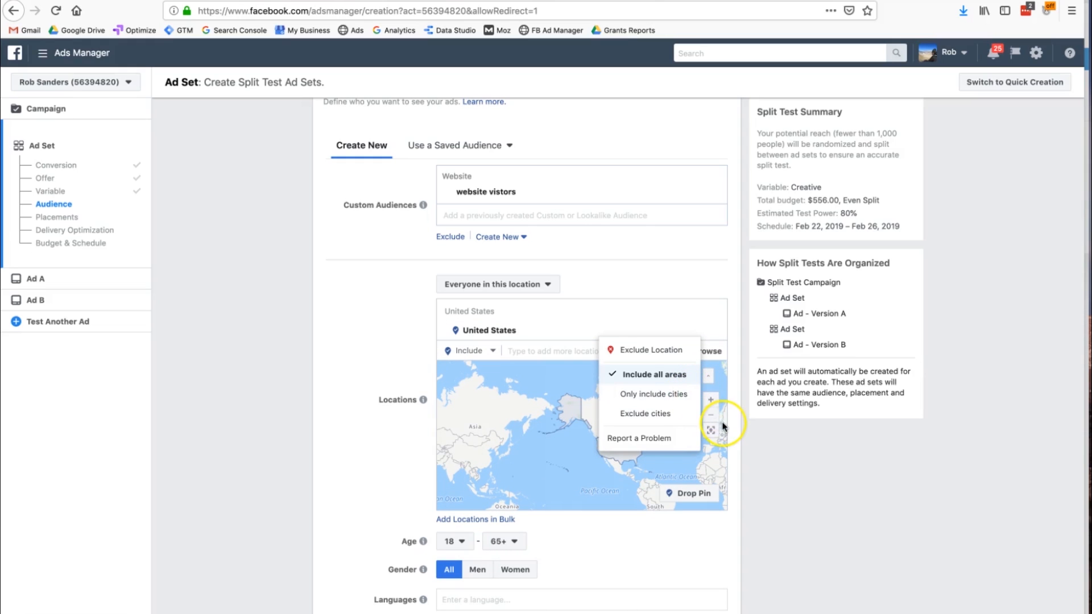
pyautogui.click(752, 437)
pyautogui.scroll(-3, 480, 407)
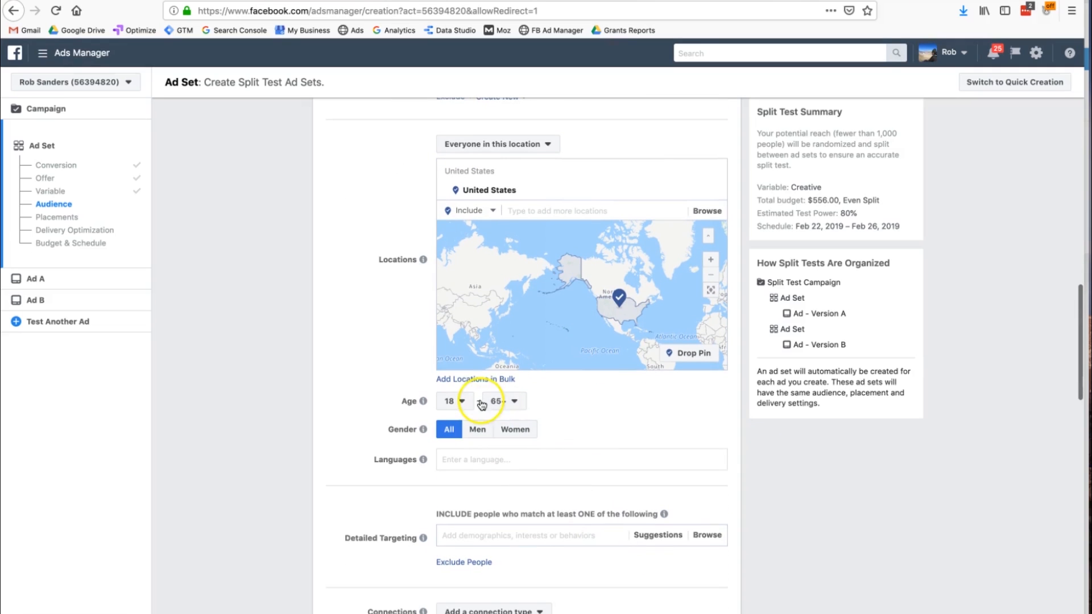
pyautogui.click(477, 380)
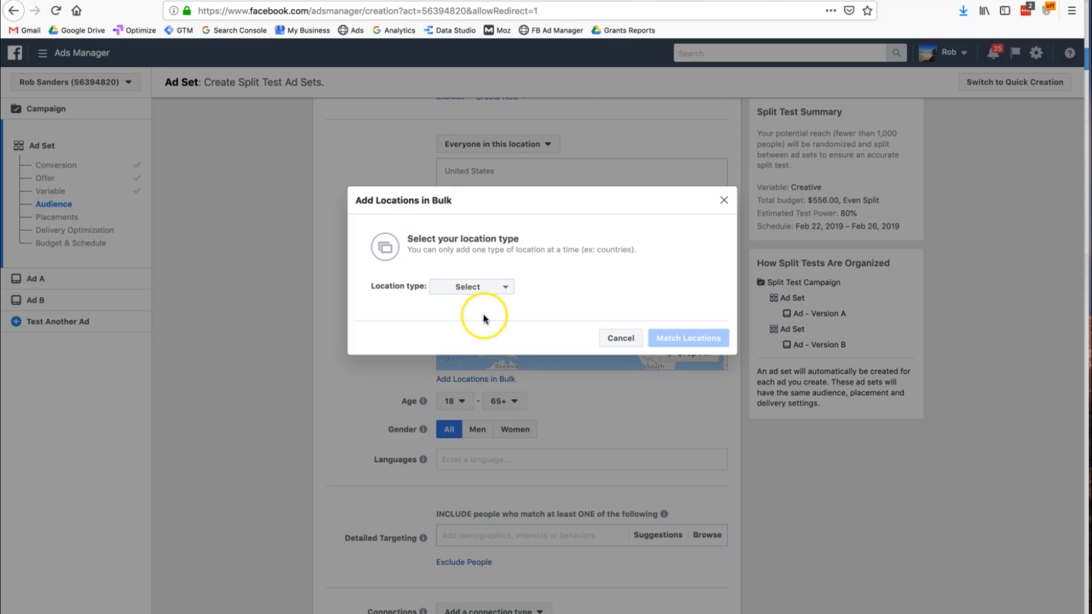
pyautogui.click(617, 338)
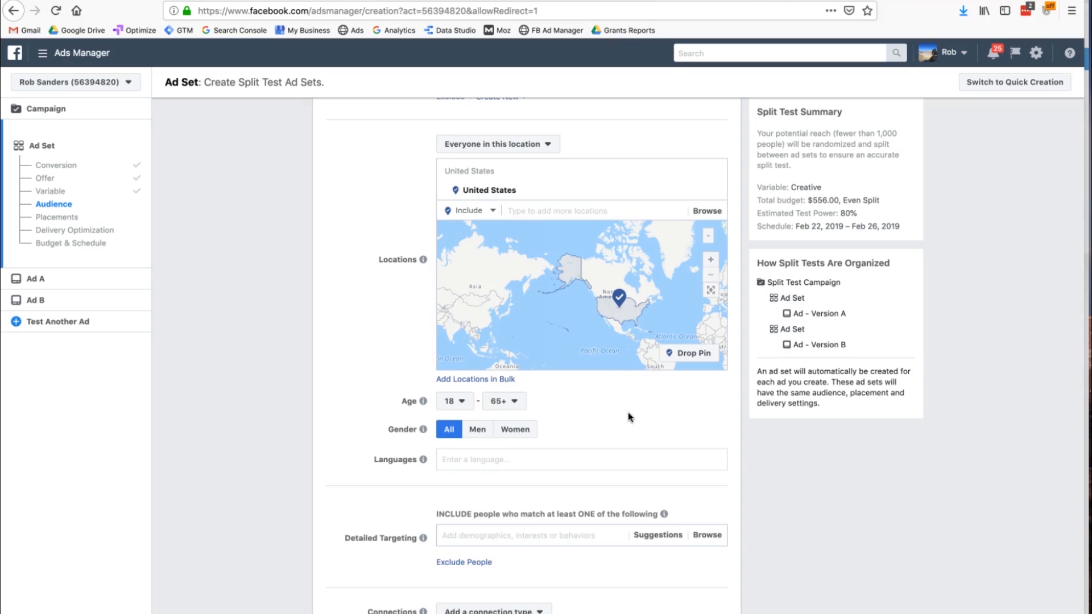
# Step: Set the audience's minimum age to 13 and check the maximum age choices
pyautogui.click(460, 402)
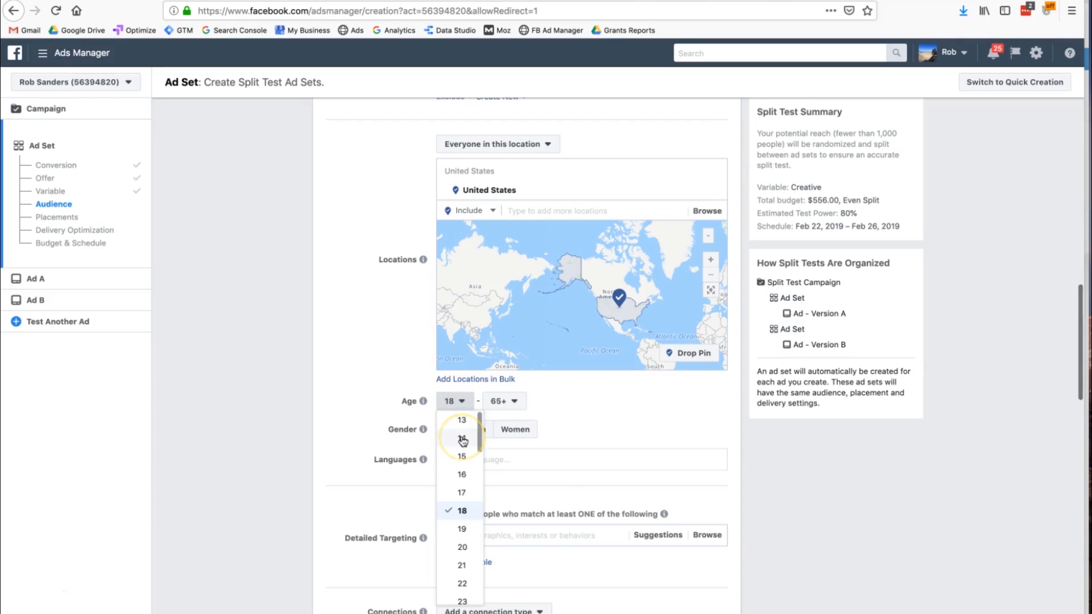
pyautogui.click(461, 423)
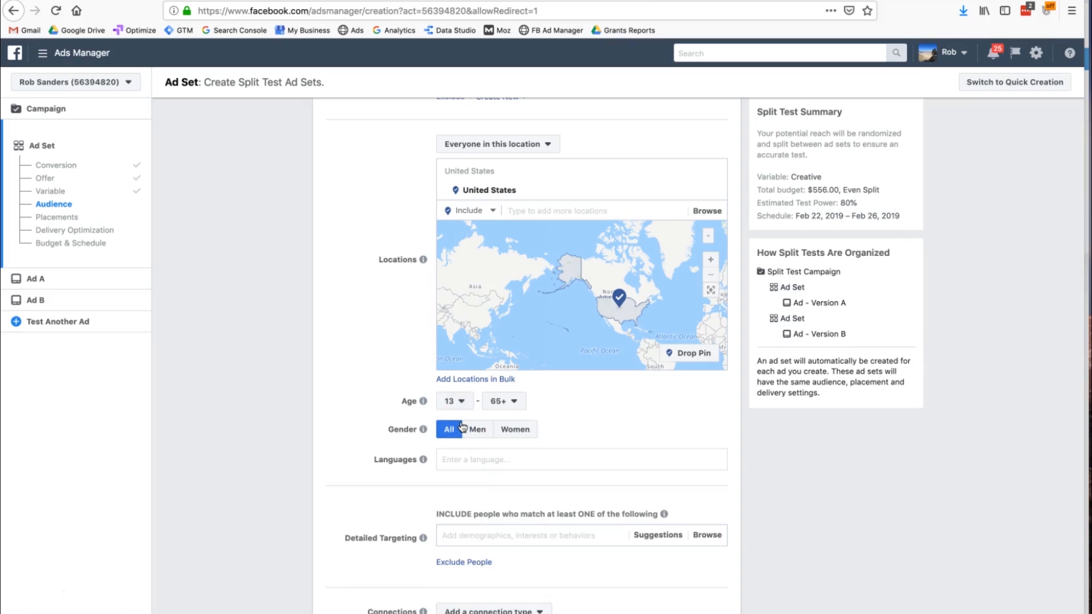
pyautogui.click(502, 404)
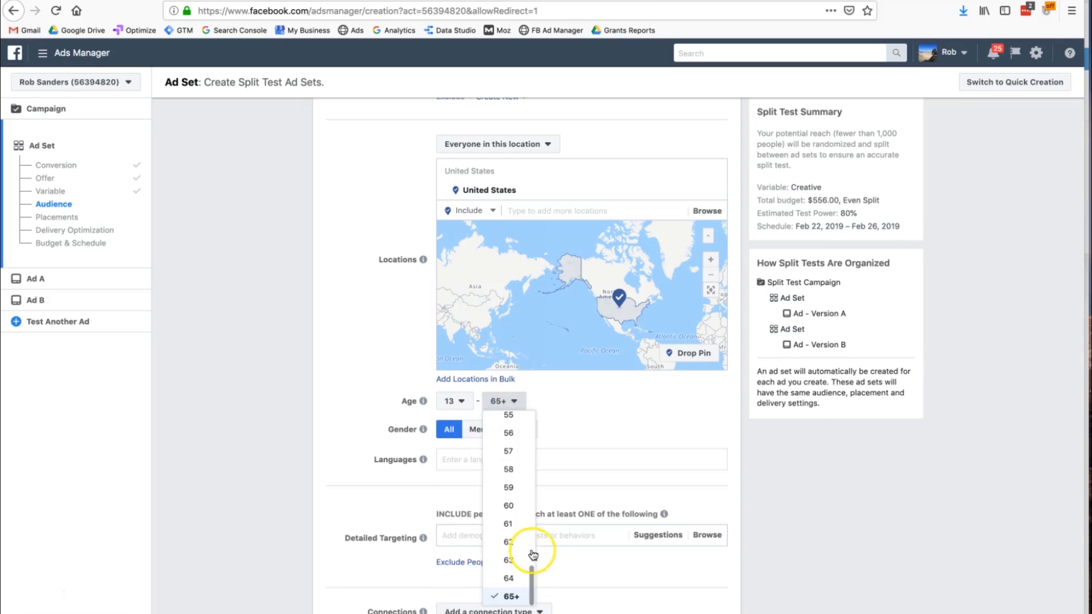
pyautogui.click(569, 441)
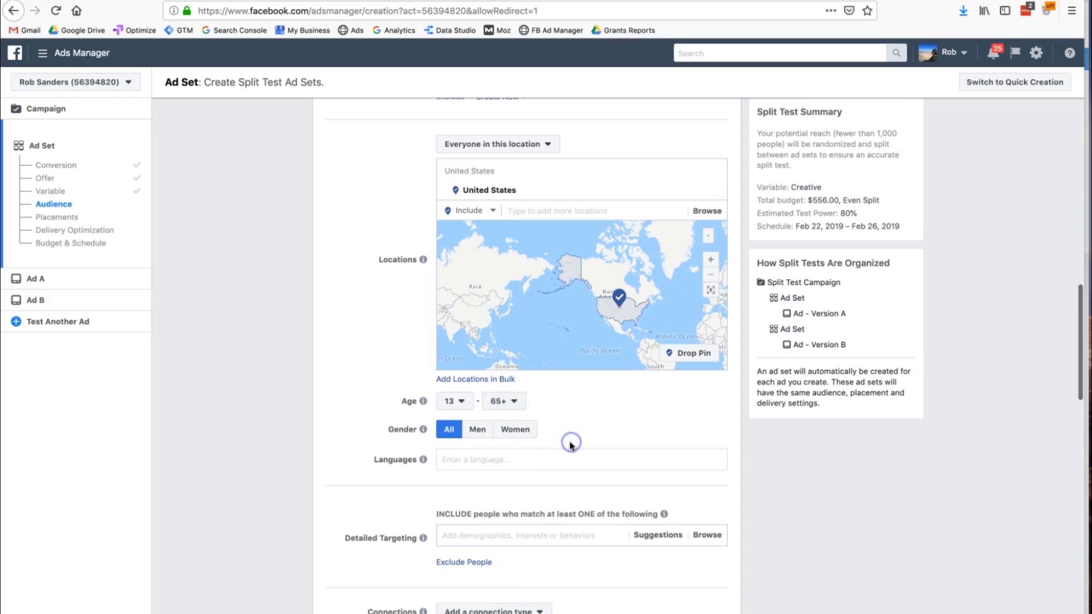
pyautogui.scroll(-1, 406, 410)
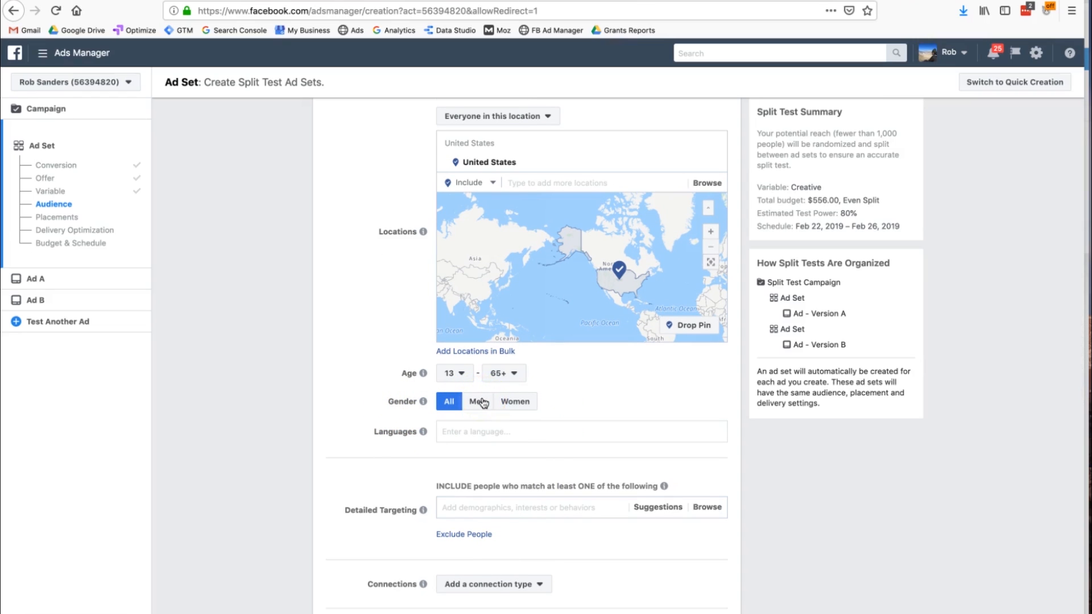
# Step: Add Spanish and English (All) as the audience's languages
pyautogui.click(502, 432)
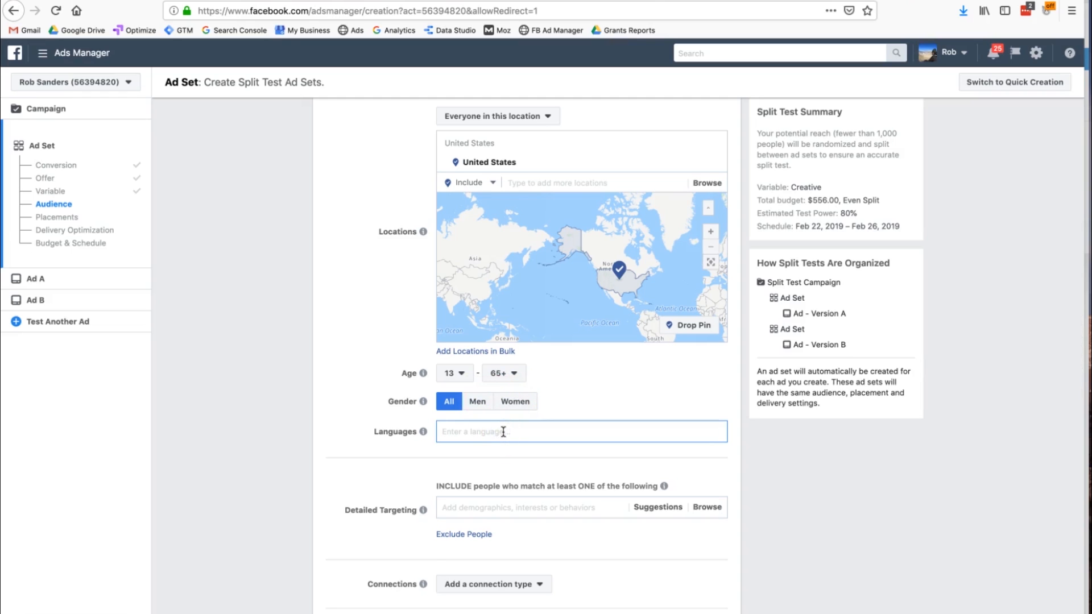
pyautogui.write('sp')
pyautogui.click(499, 453)
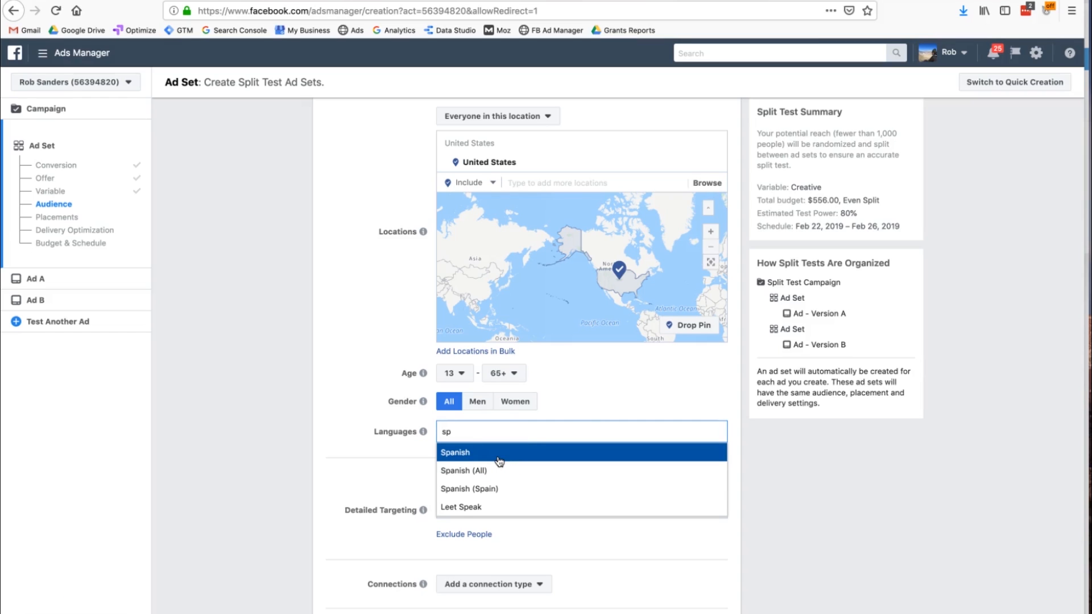
pyautogui.click(499, 461)
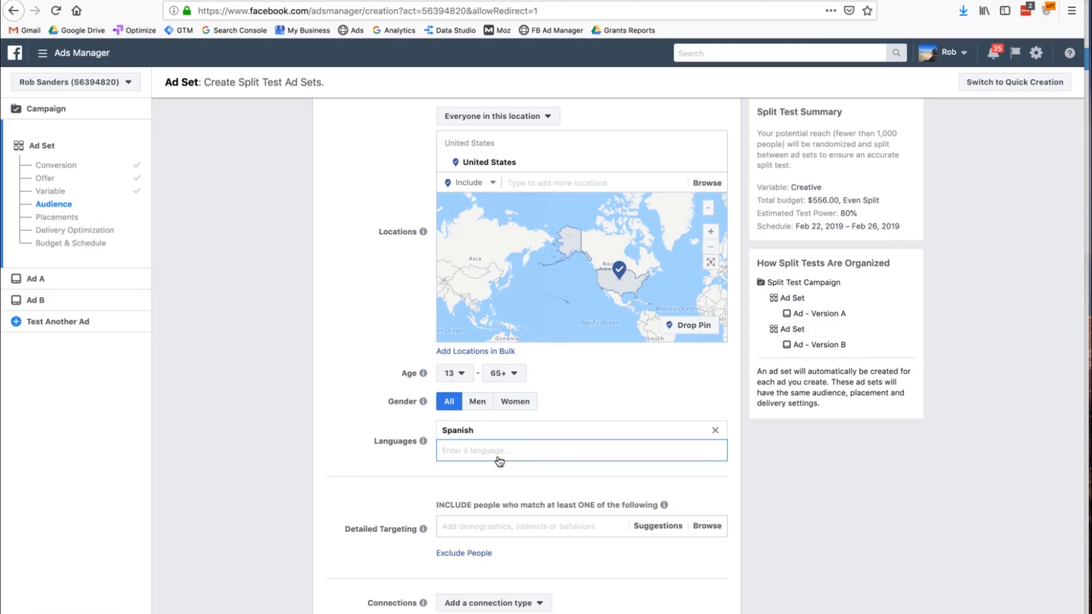
pyautogui.write('en')
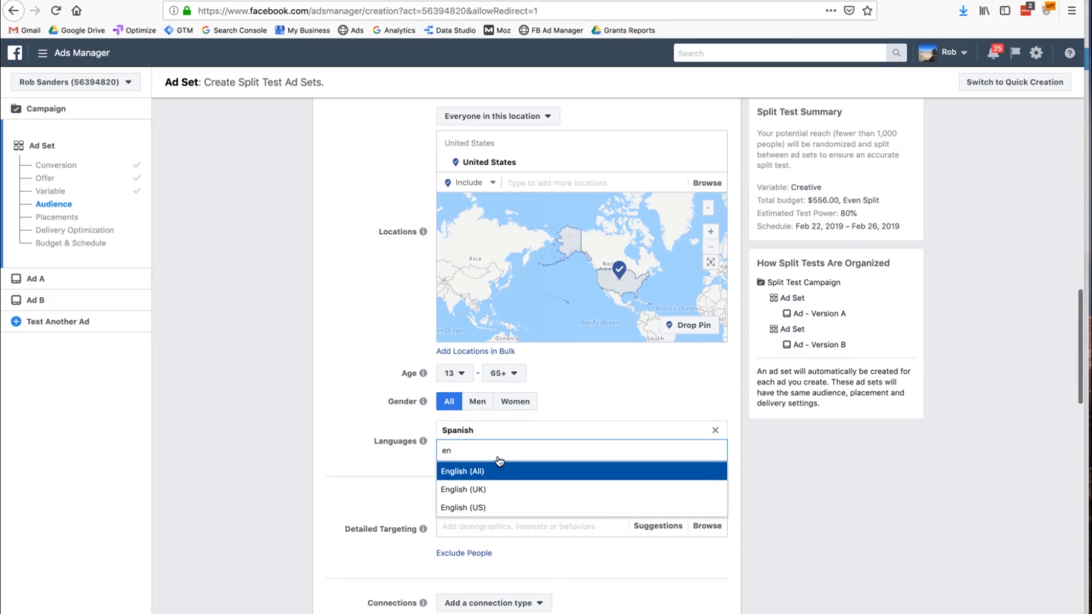
pyautogui.click(466, 471)
# Step: Browse the suggested demographics, interests and job titles for the audience's detailed targeting
pyautogui.scroll(-3, 539, 493)
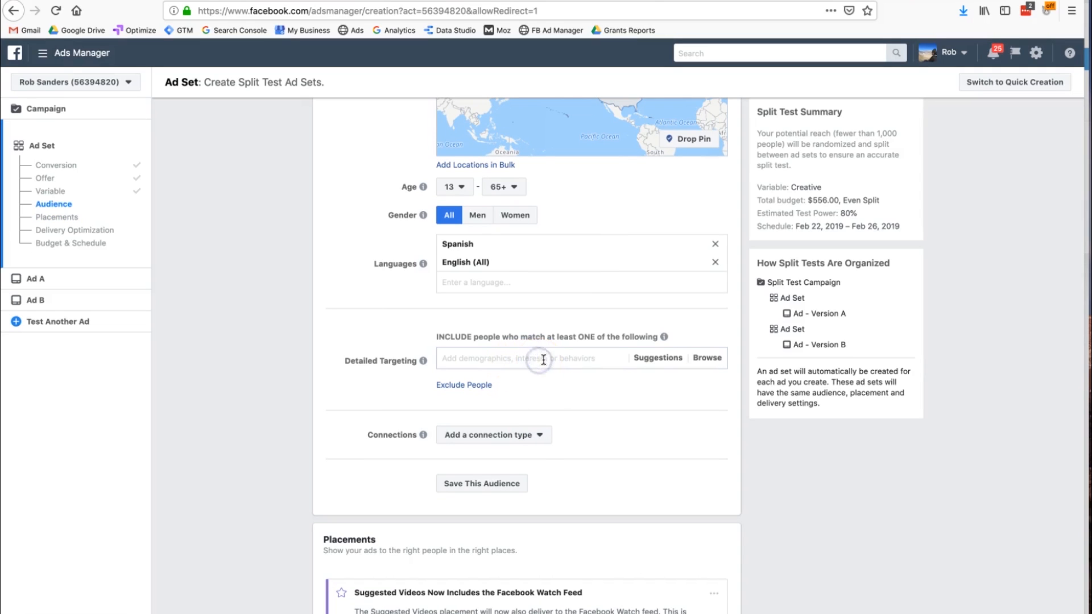
pyautogui.click(643, 358)
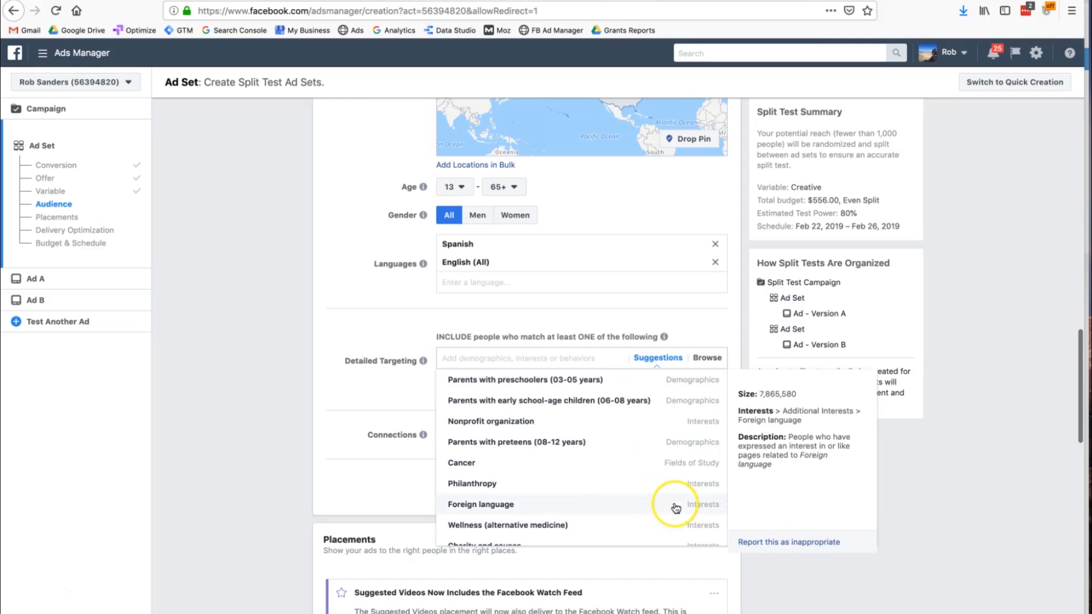
pyautogui.scroll(-2, 588, 463)
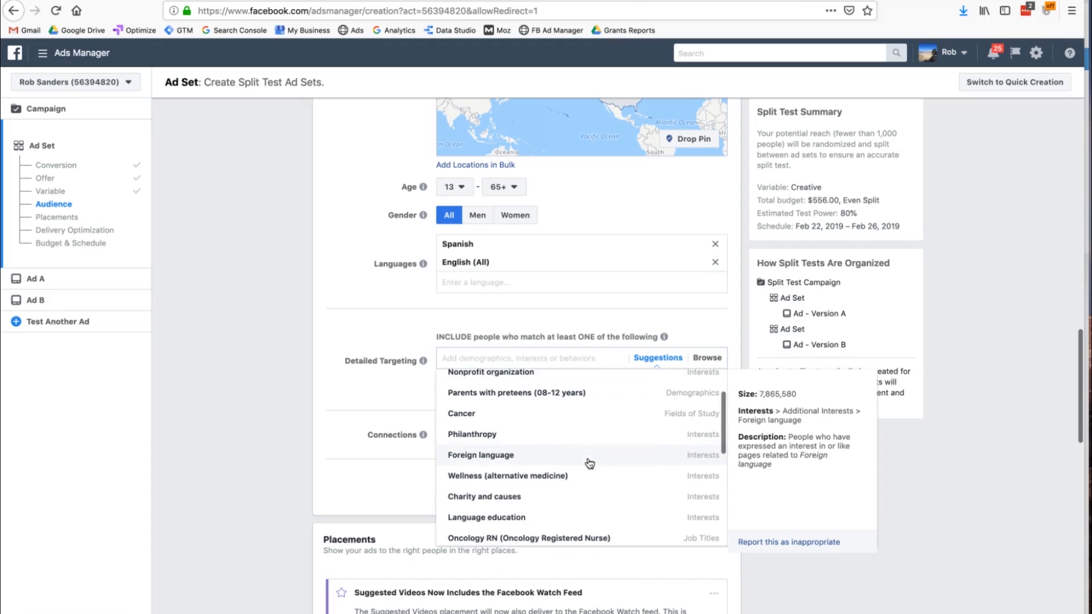
pyautogui.scroll(-1, 589, 463)
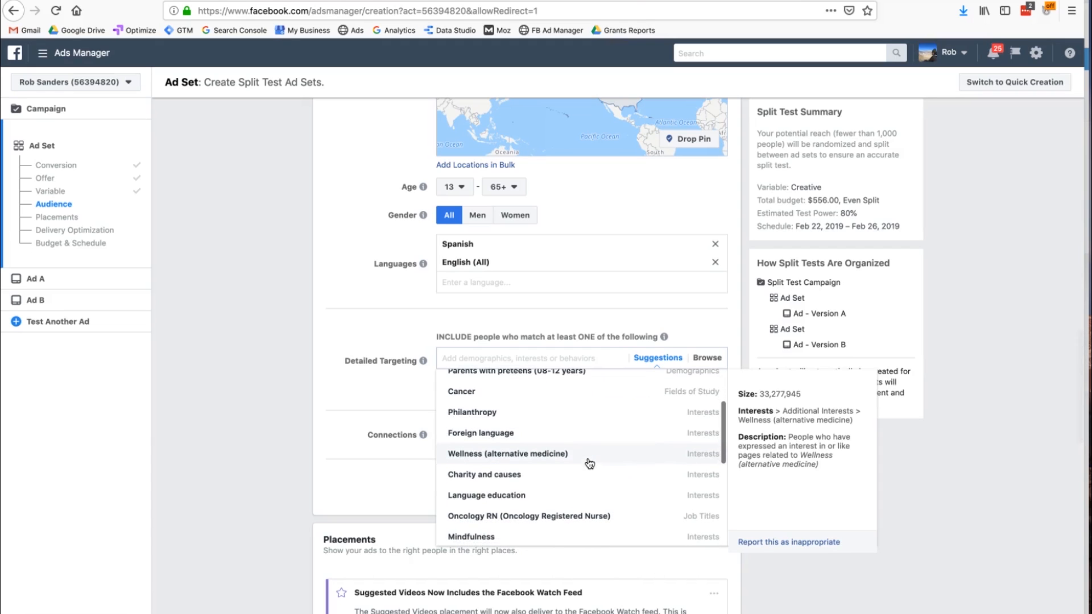
pyautogui.click(538, 489)
pyautogui.scroll(-4, 538, 475)
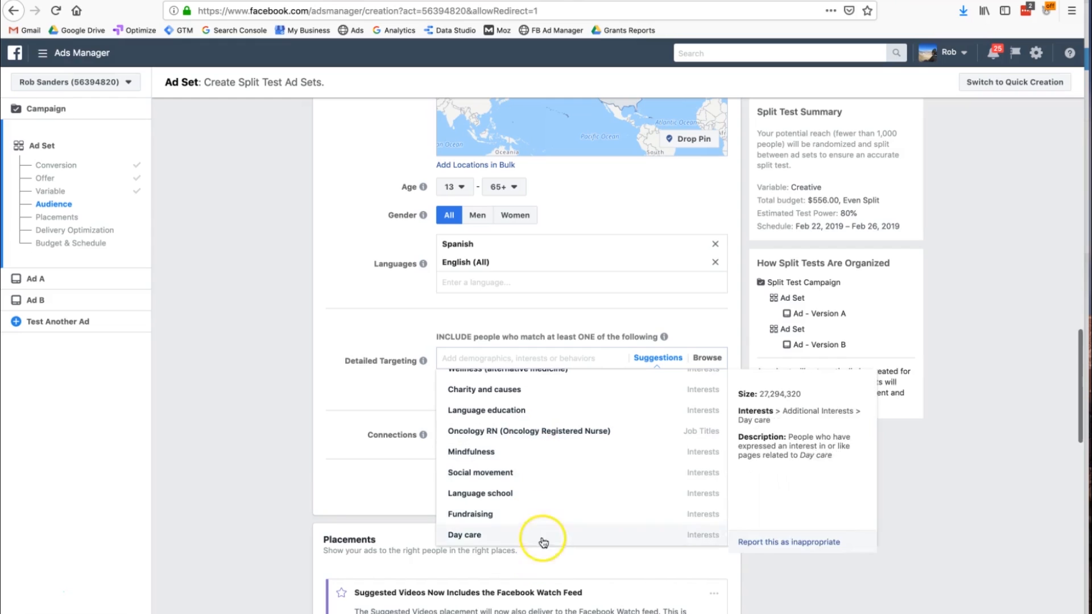
pyautogui.click(322, 487)
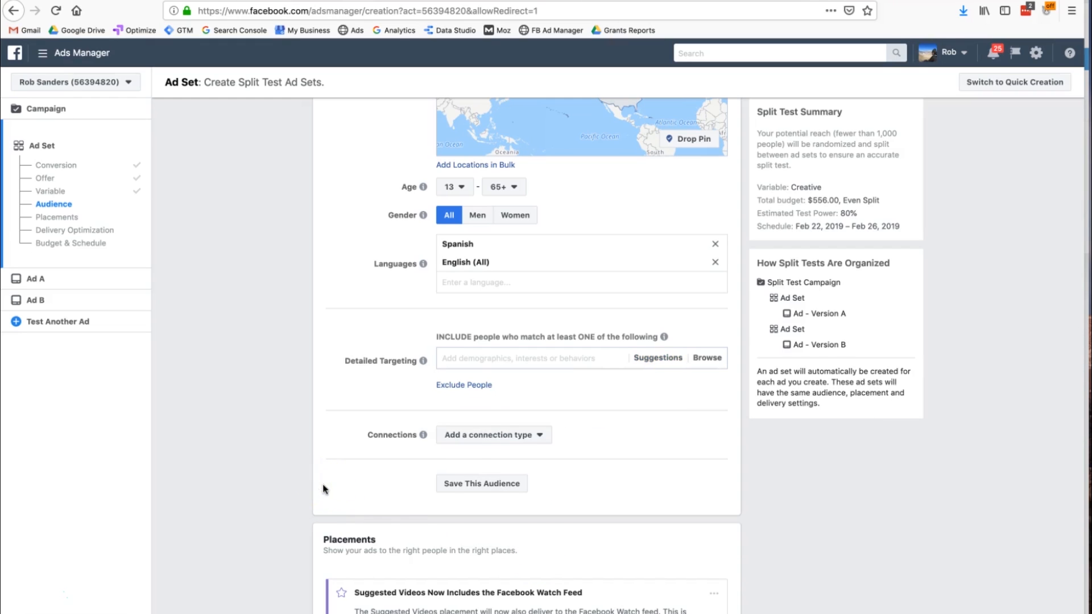
# Step: Examine the connection types for Facebook Pages and apps, and review the ad set's conversion and audience settings
pyautogui.click(499, 436)
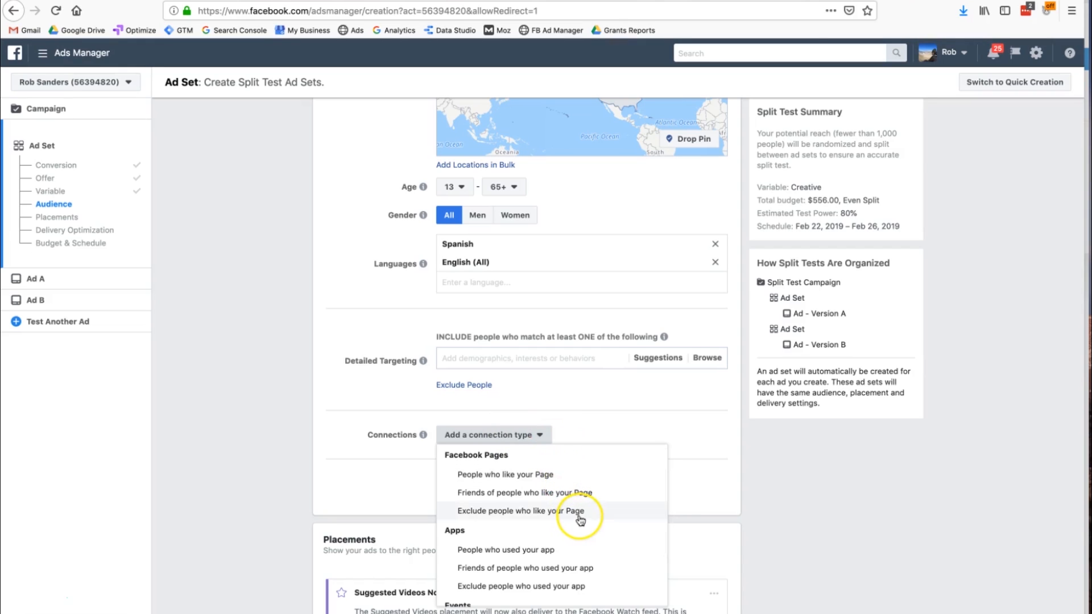
pyautogui.scroll(-1, 711, 518)
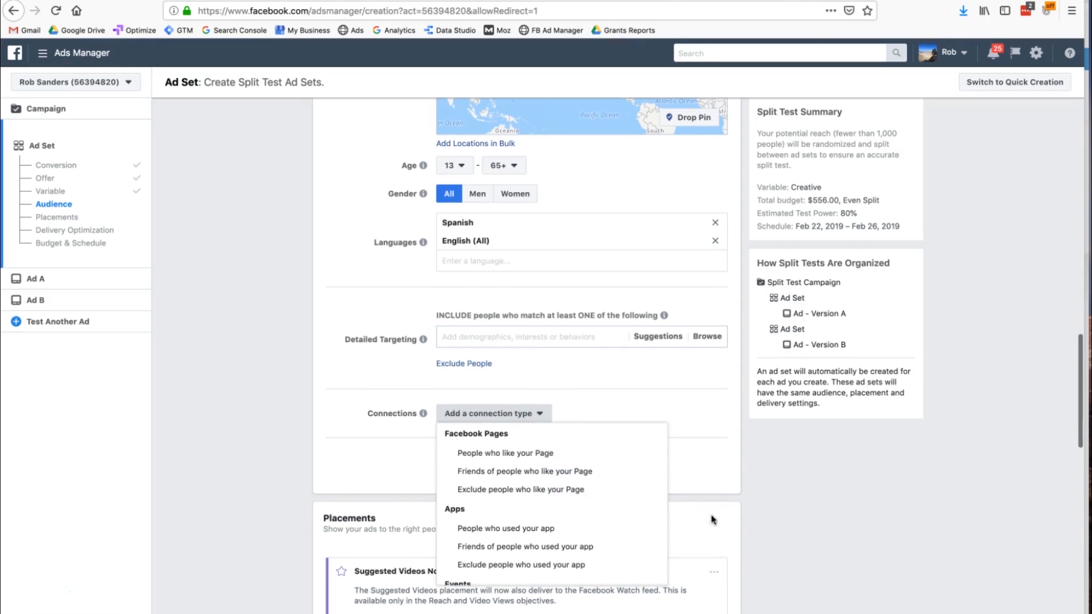
pyautogui.scroll(-3, 713, 519)
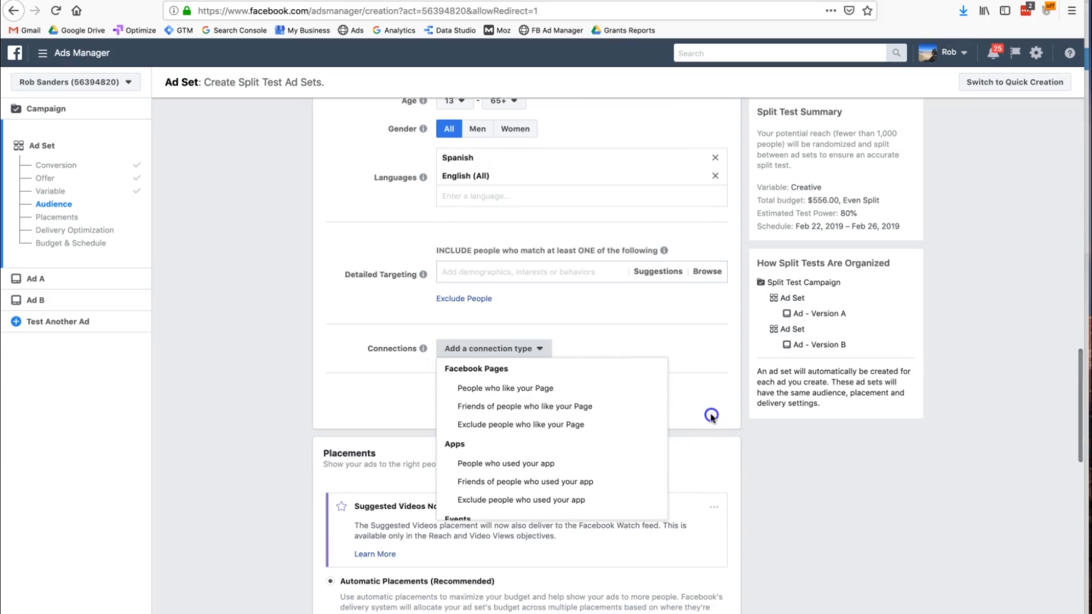
pyautogui.scroll(10, 710, 421)
pyautogui.scroll(8, 710, 419)
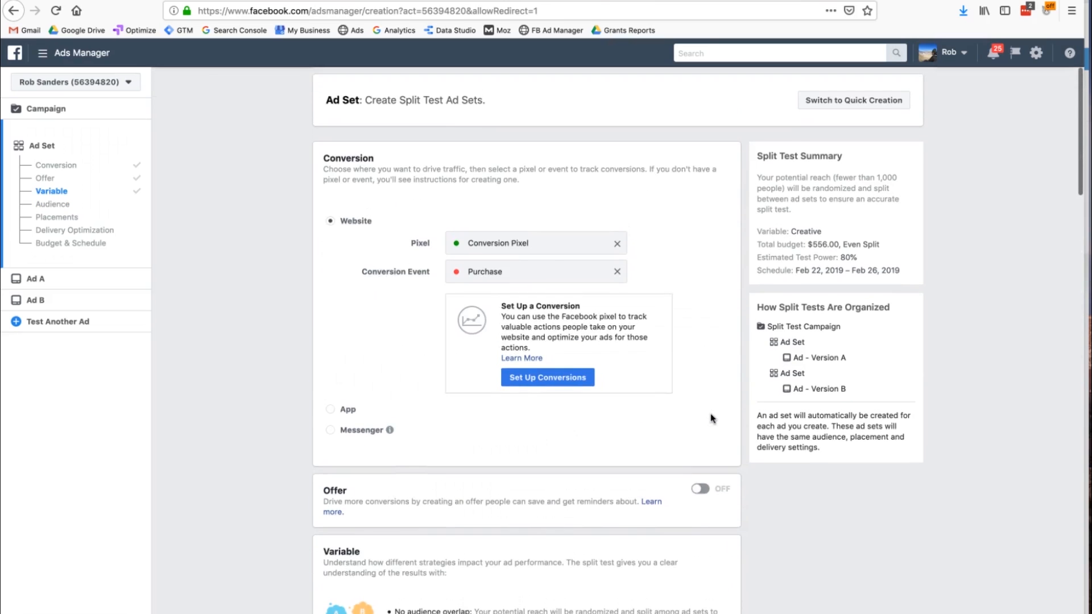
pyautogui.scroll(-11, 710, 419)
pyautogui.scroll(-3, 711, 418)
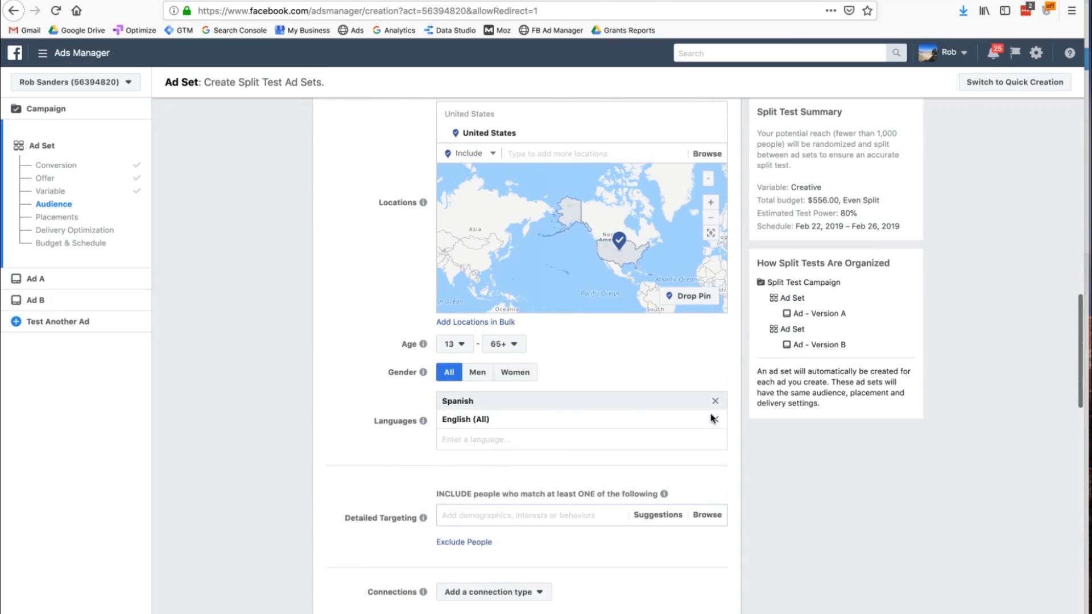
pyautogui.scroll(-2, 681, 535)
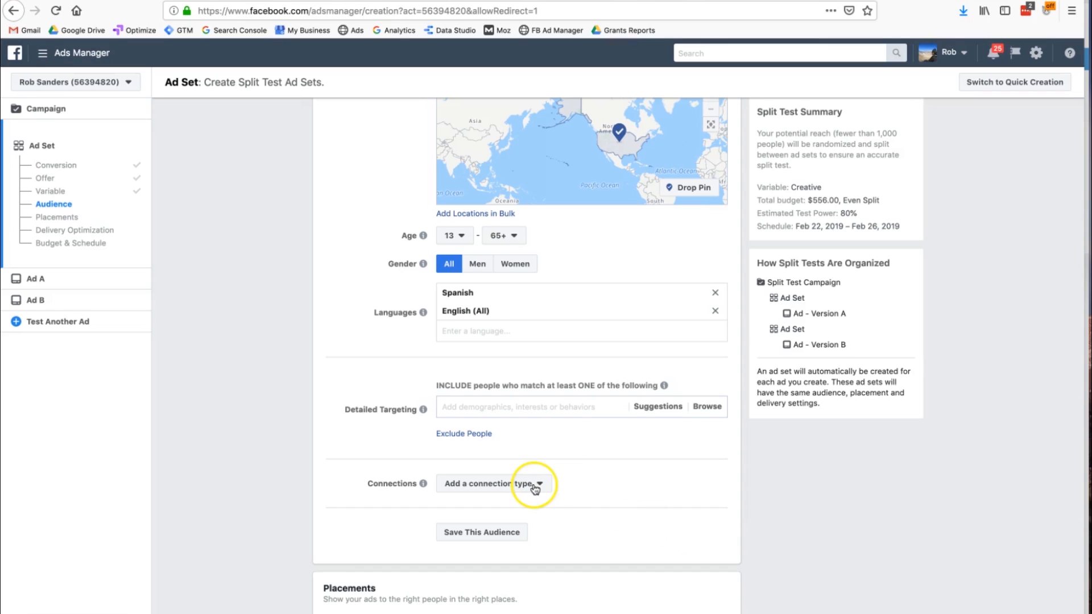
# Step: Save the configured audience under the name "English & Spanish"
pyautogui.scroll(-2, 623, 488)
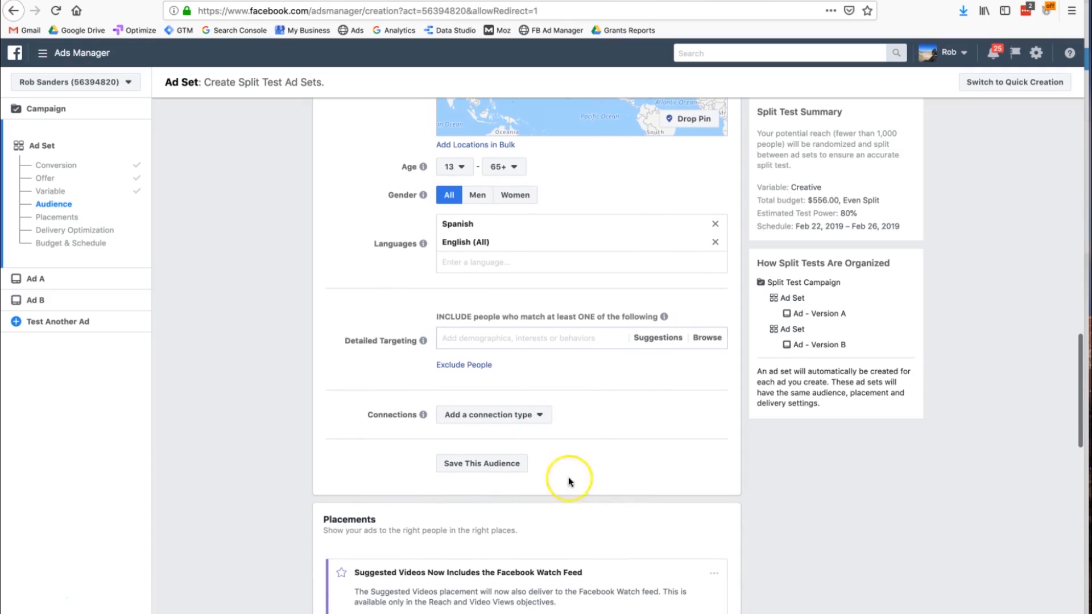
pyautogui.click(520, 465)
pyautogui.tripleClick(545, 243)
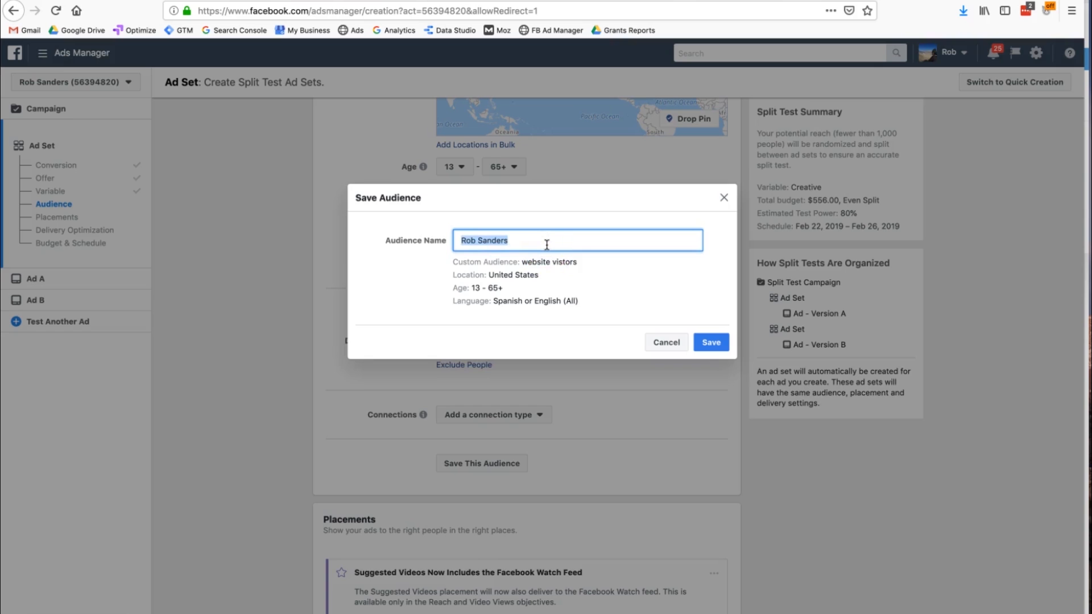
pyautogui.write('English & Spanish')
pyautogui.click(721, 344)
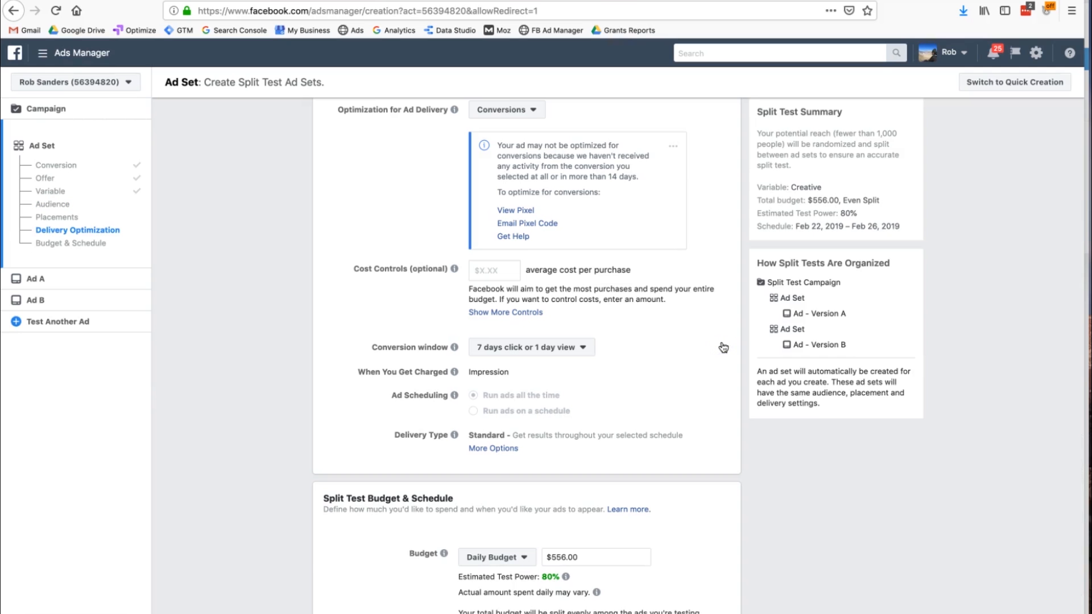
pyautogui.scroll(2, 723, 347)
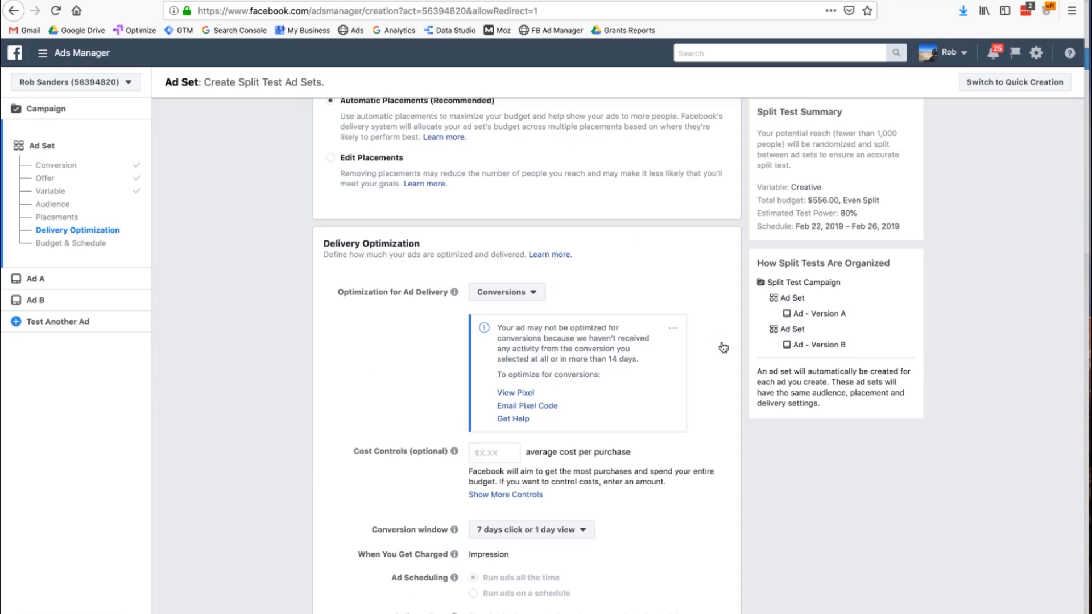
# Step: Search the saved audiences for "en" and check the details of "English & Spanish"
pyautogui.scroll(3, 723, 347)
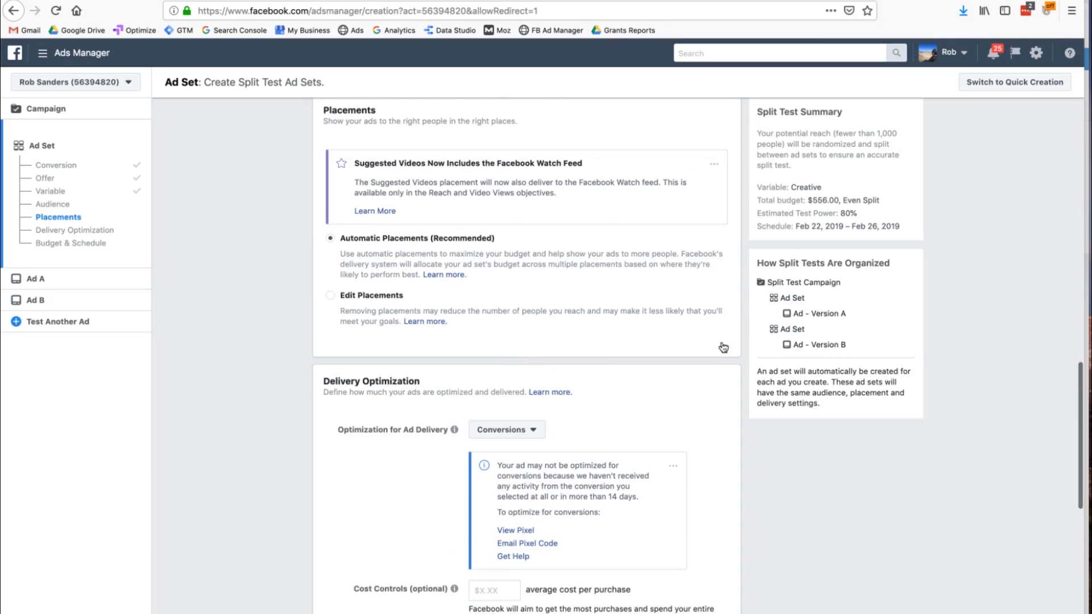
pyautogui.scroll(5, 723, 348)
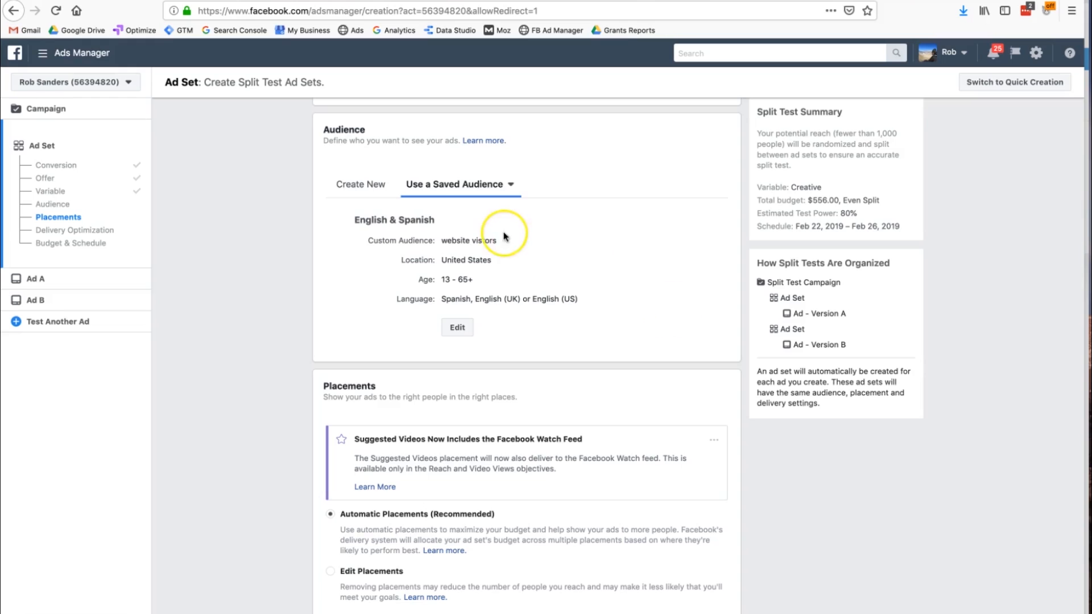
pyautogui.click(466, 186)
pyautogui.write('en')
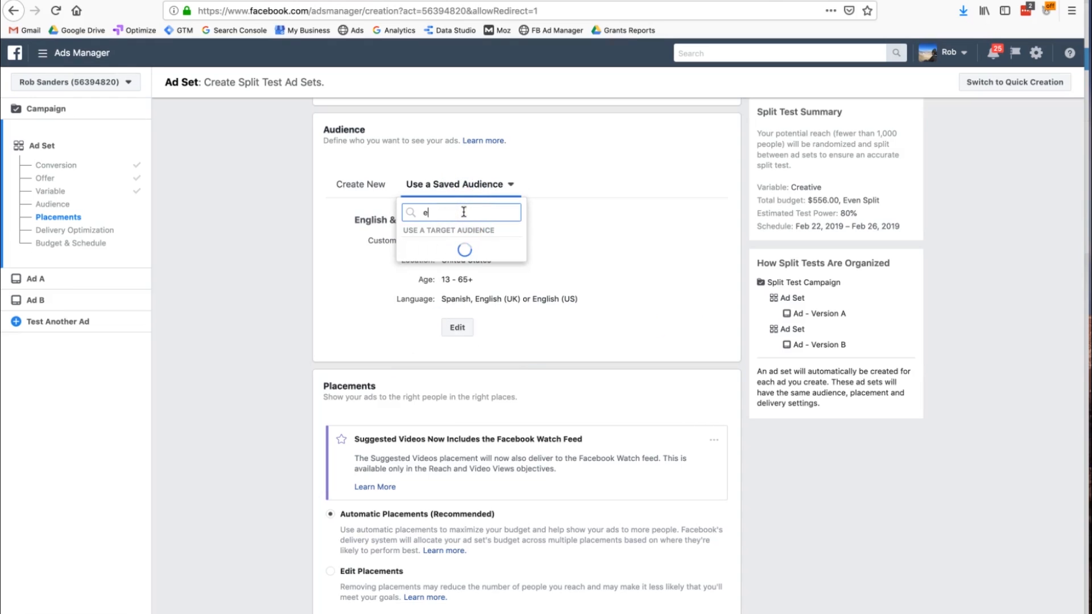
pyautogui.moveTo(461, 253)
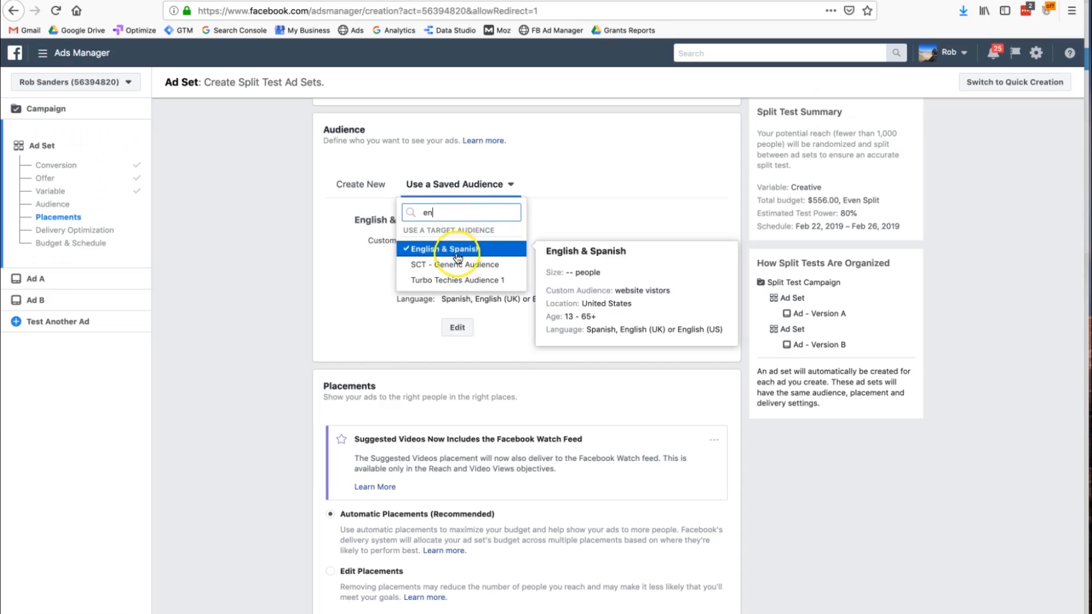
pyautogui.click(592, 222)
pyautogui.scroll(-1, 639, 305)
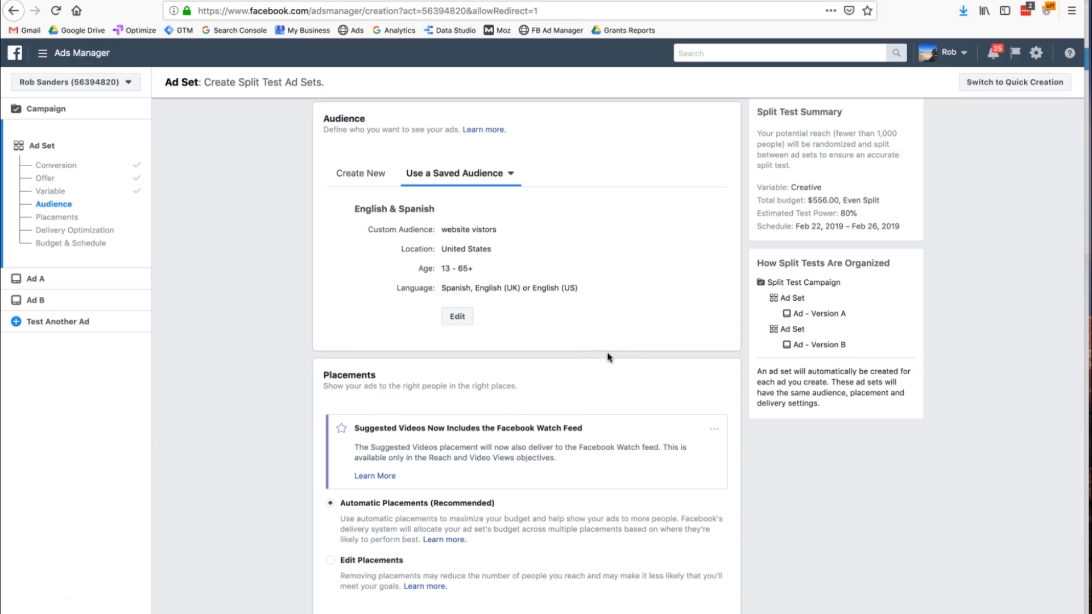
# Step: Switch the ad set to Edit Placements and review the Facebook, Instagram, Audience Network and Messenger placements
pyautogui.scroll(-4, 607, 357)
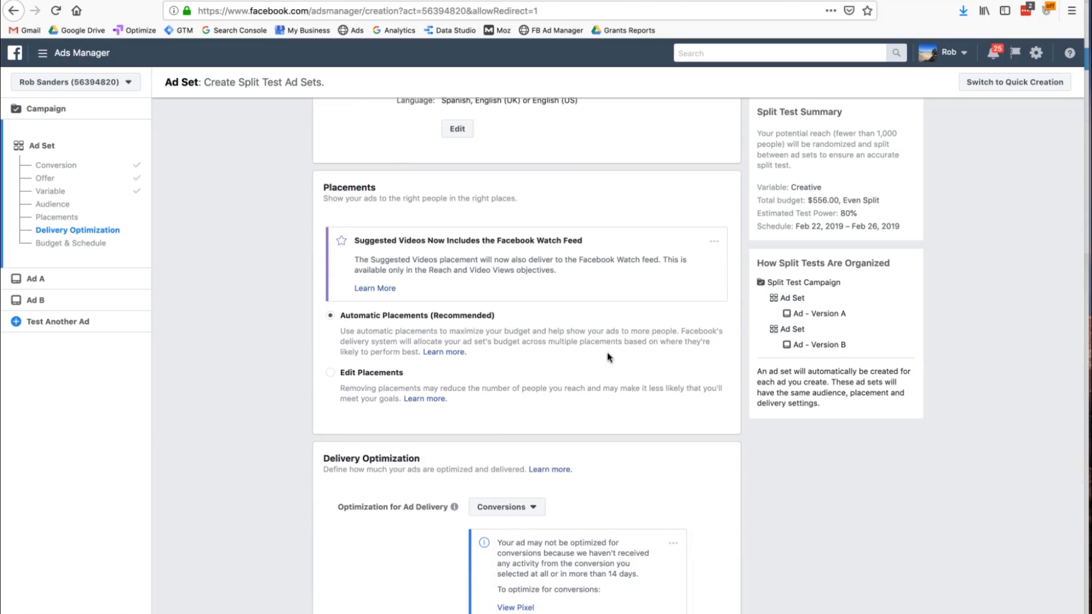
pyautogui.click(352, 198)
pyautogui.moveTo(352, 198); pyautogui.dragTo(404, 206)
pyautogui.click(403, 206)
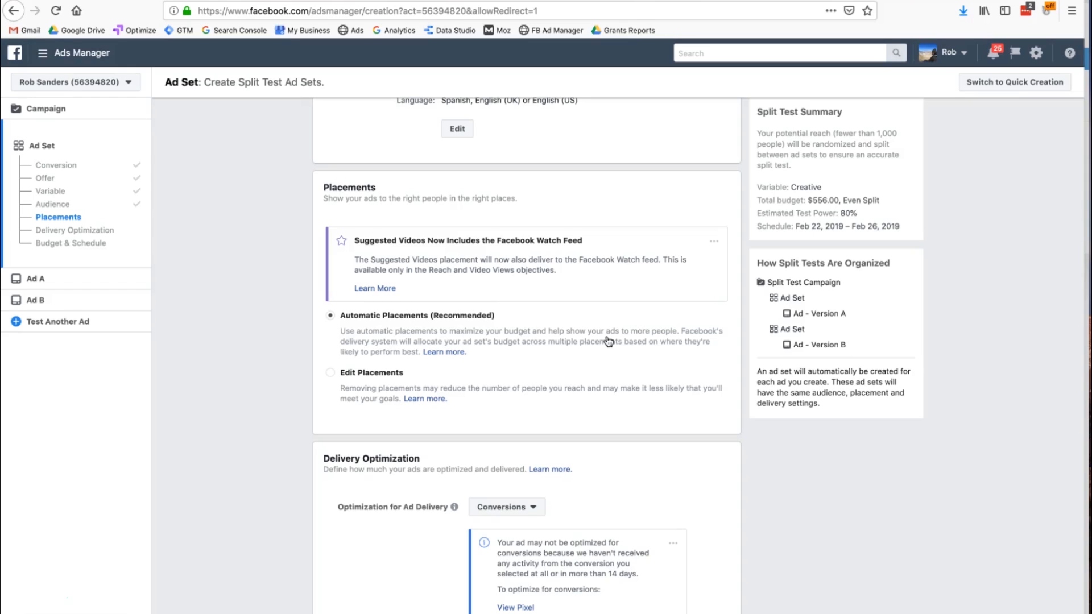
pyautogui.scroll(-1, 608, 341)
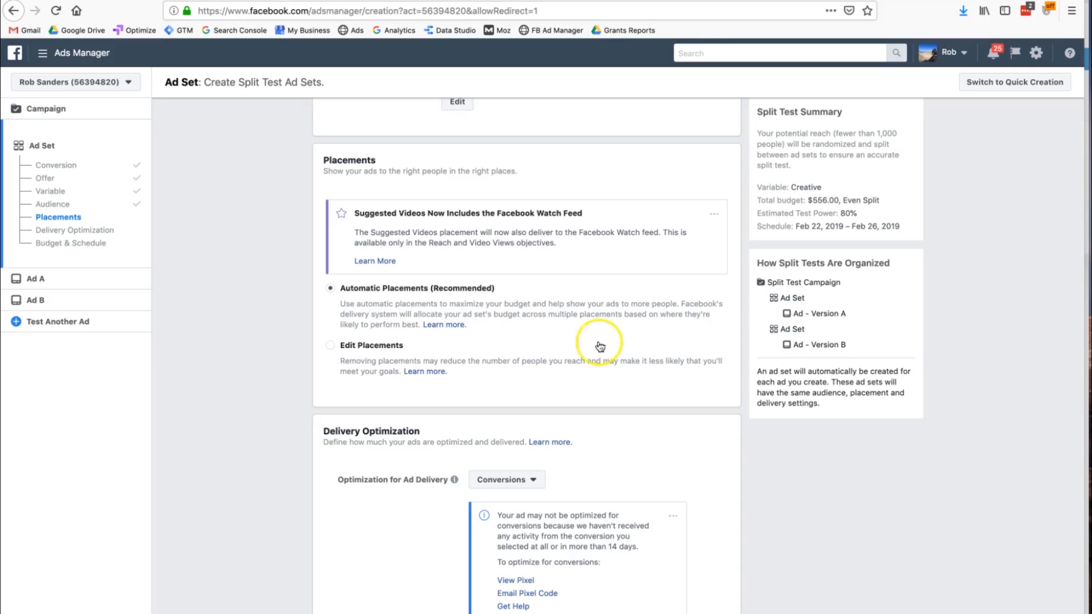
pyautogui.click(364, 352)
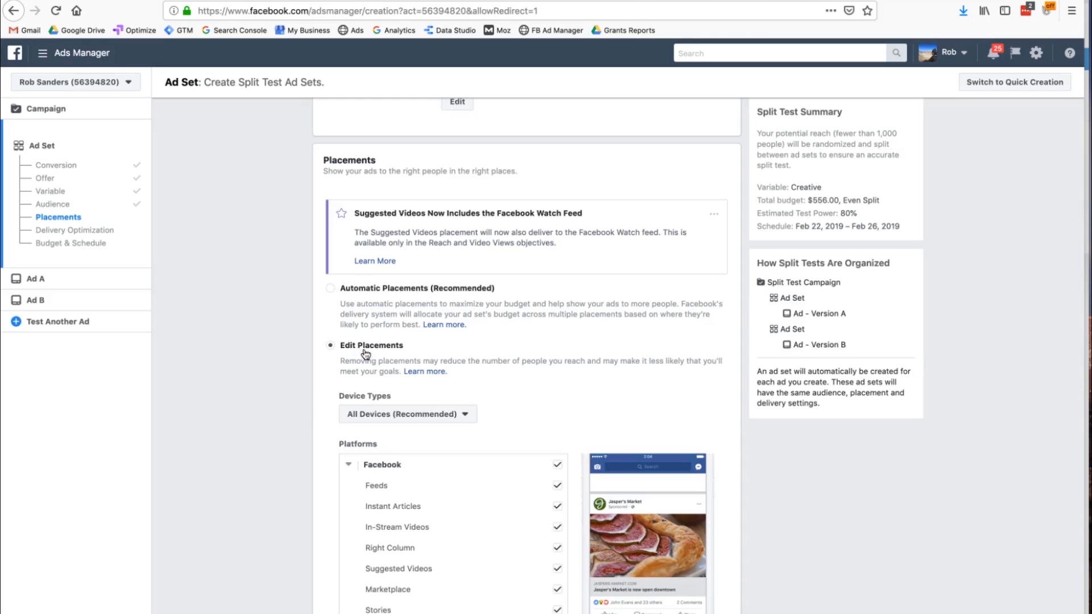
pyautogui.scroll(-2, 525, 375)
pyautogui.scroll(-2, 525, 374)
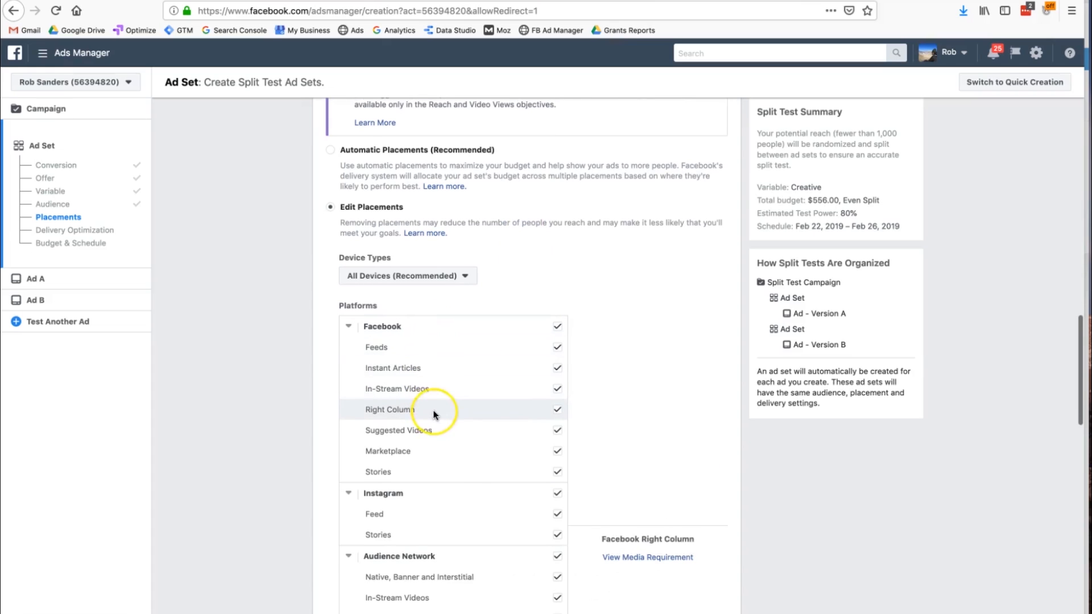
pyautogui.scroll(-1, 449, 480)
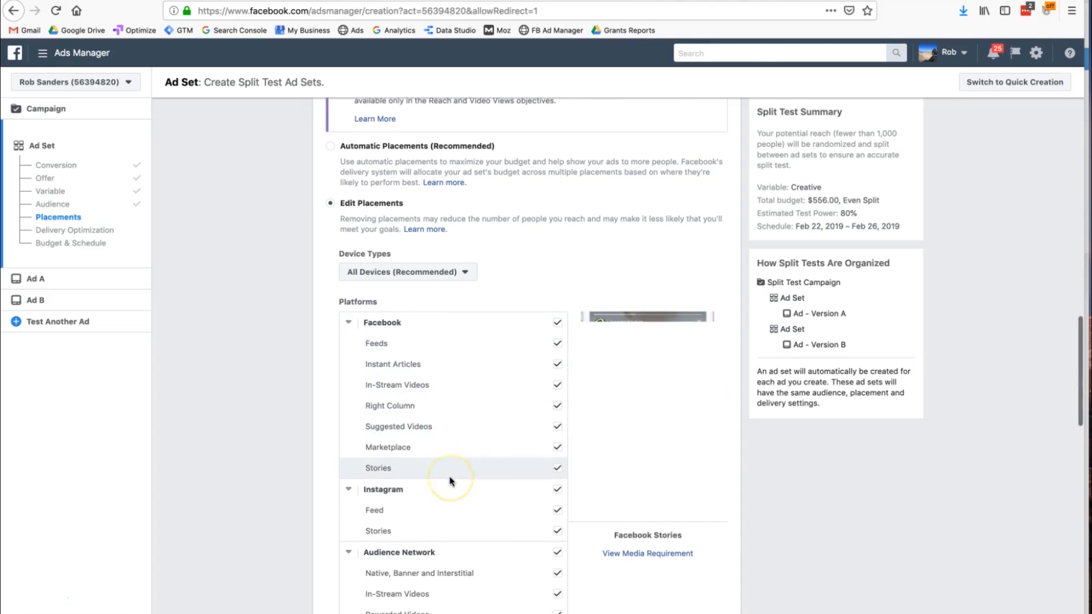
pyautogui.scroll(-3, 449, 480)
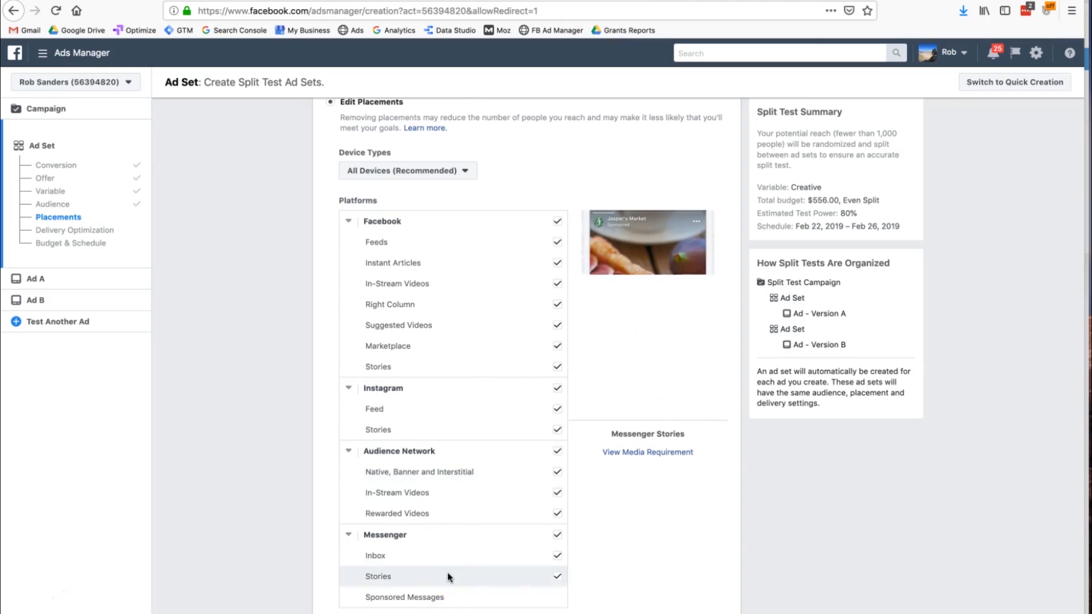
pyautogui.scroll(-2, 449, 551)
# Step: Preview individual placements such as Instagram Stories and Messenger Stories, and return the ad set to Automatic Placements
pyautogui.scroll(9, 450, 552)
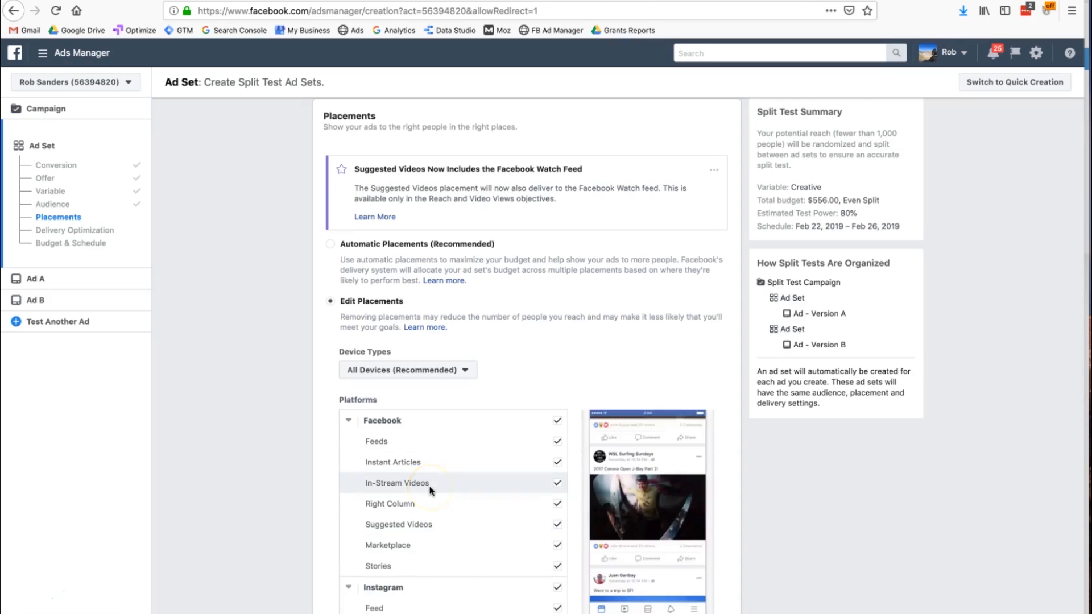
pyautogui.scroll(-3, 426, 443)
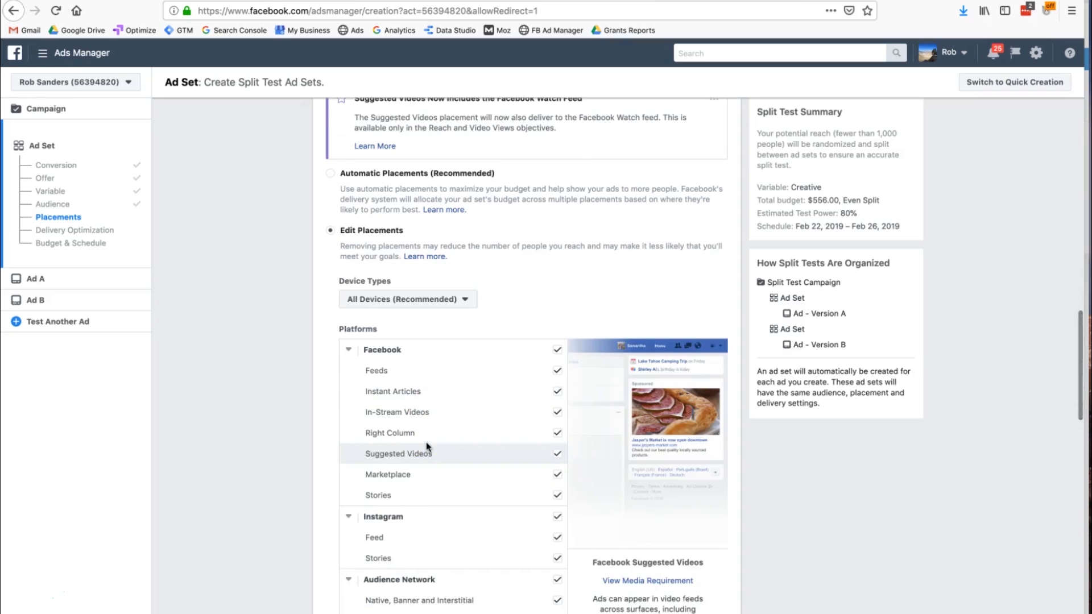
pyautogui.scroll(-4, 425, 441)
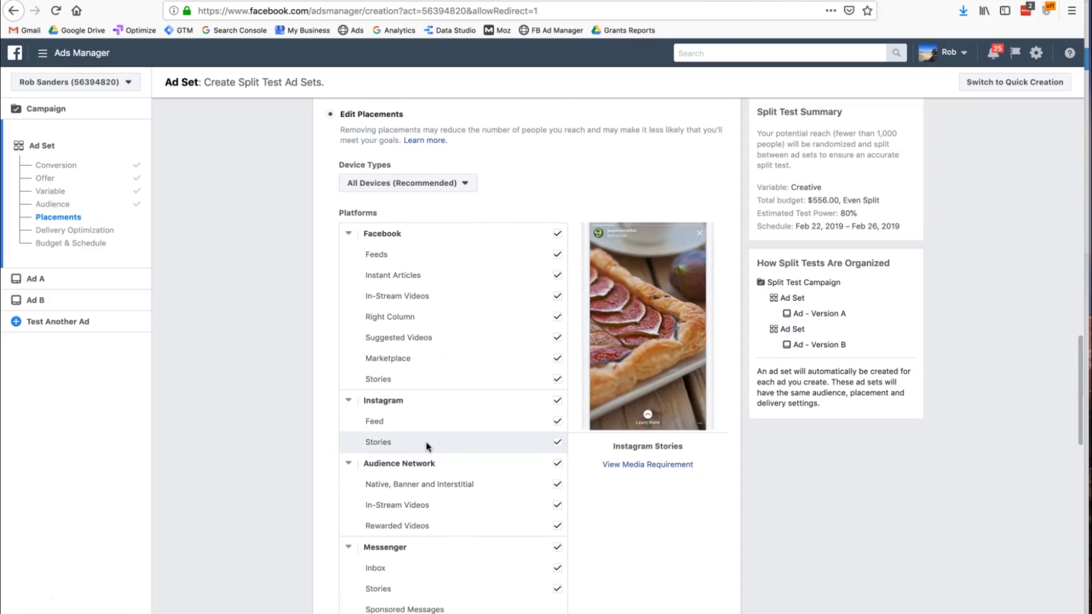
pyautogui.scroll(-1, 425, 442)
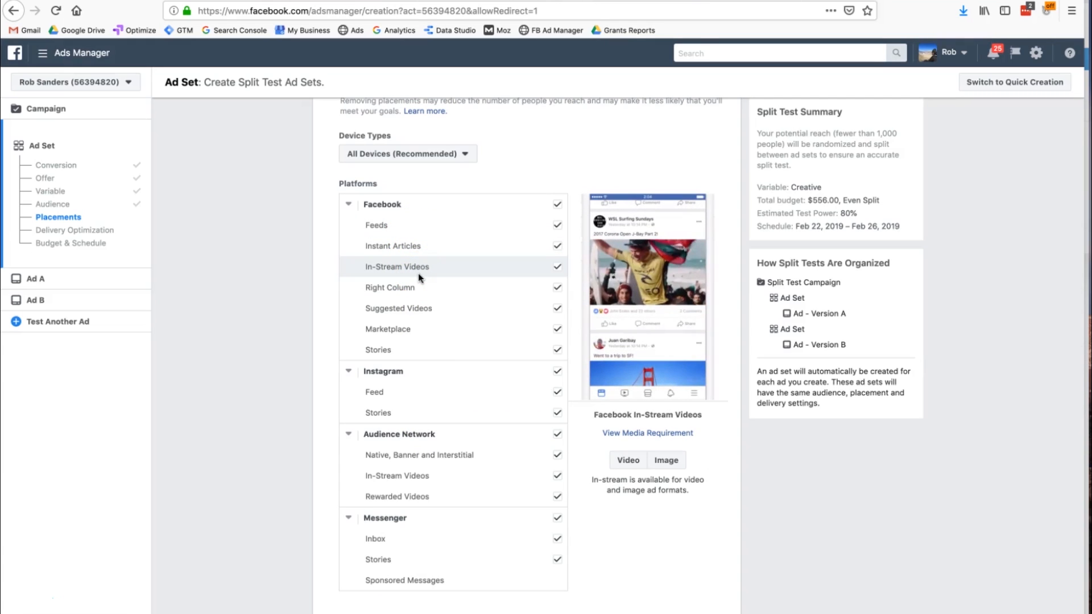
pyautogui.click(446, 424)
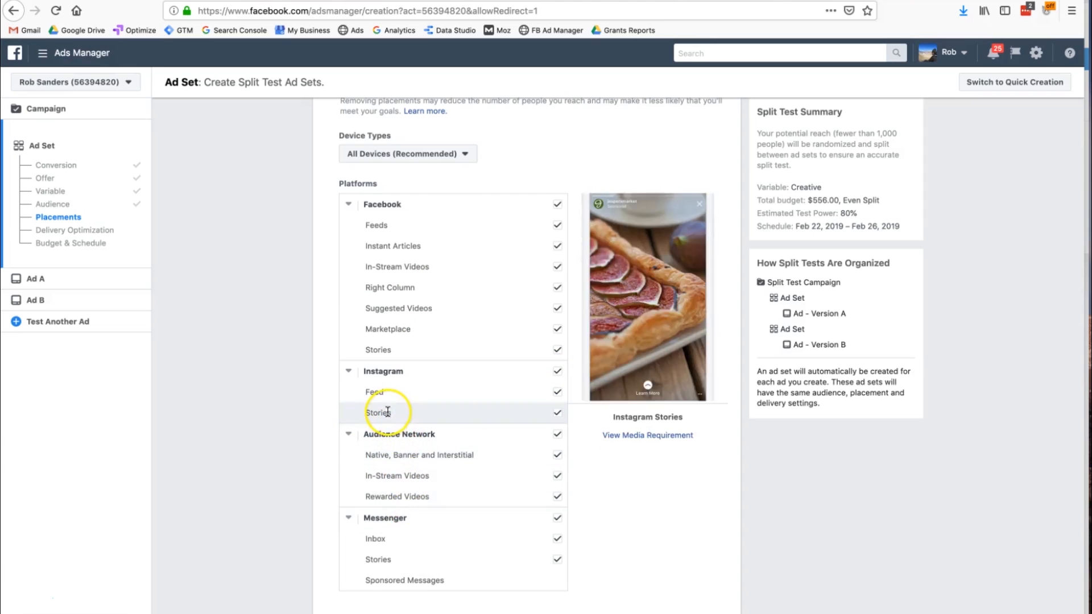
pyautogui.scroll(-2, 424, 506)
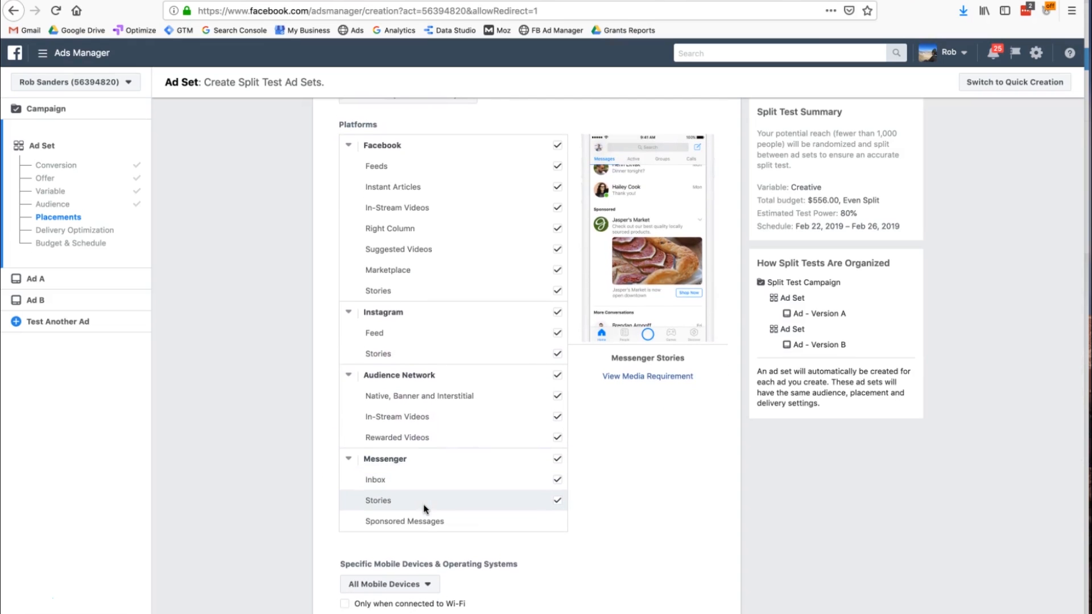
pyautogui.click(422, 484)
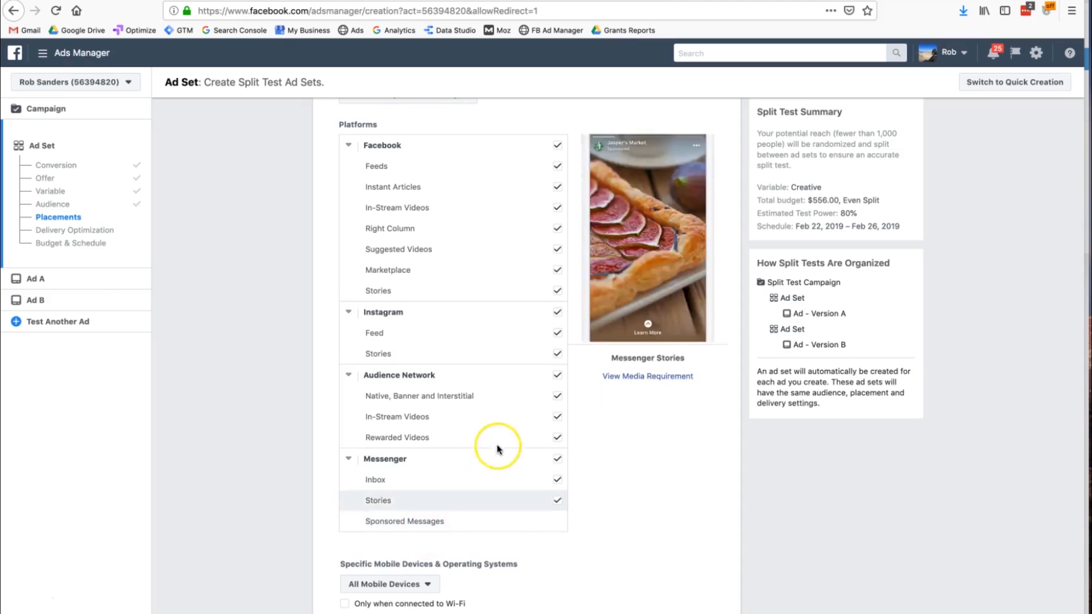
pyautogui.scroll(4, 476, 432)
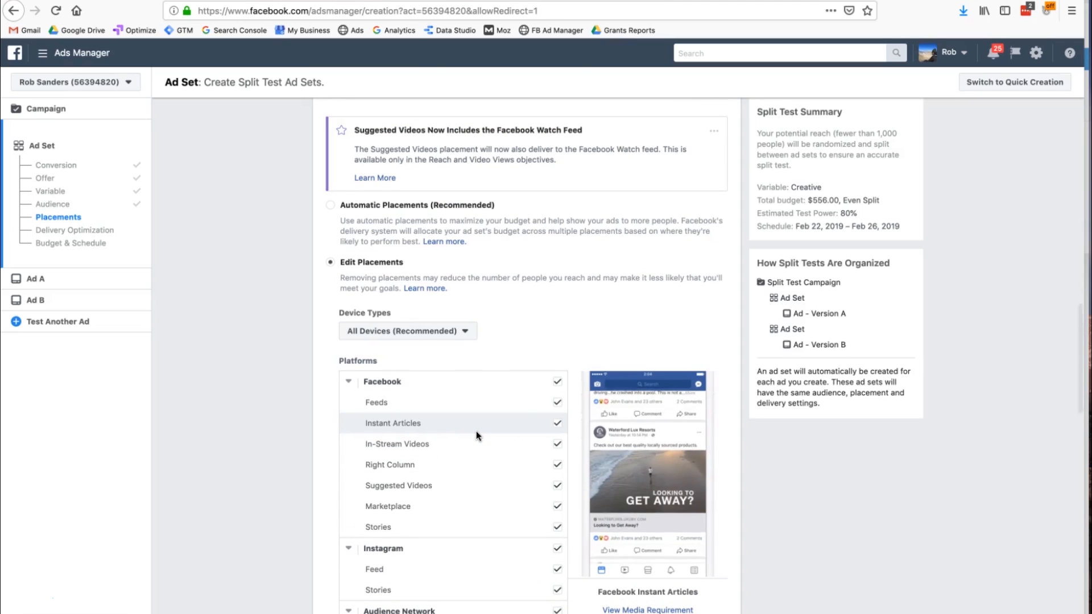
pyautogui.click(400, 271)
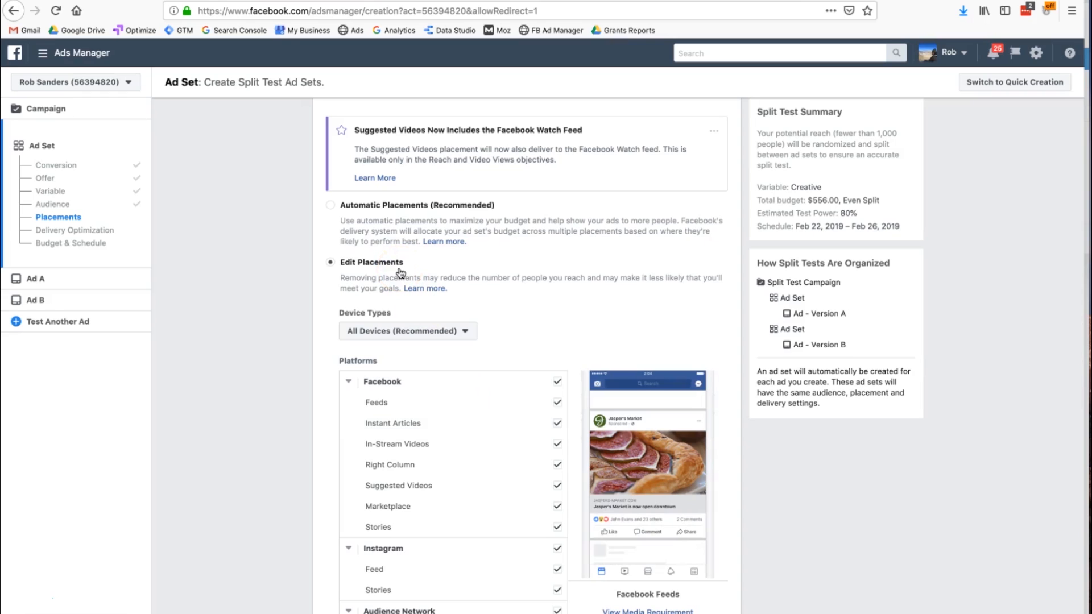
pyautogui.click(335, 207)
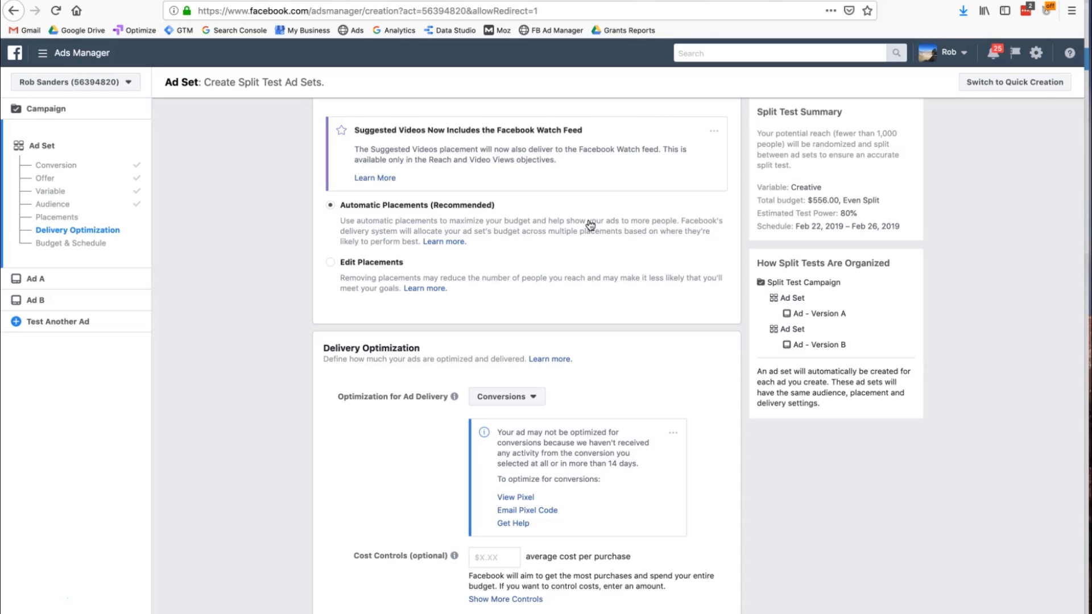
# Step: Review the Delivery Optimization section and its Optimization for Ad Delivery setting
pyautogui.scroll(-1, 590, 226)
pyautogui.moveTo(336, 305); pyautogui.dragTo(422, 307)
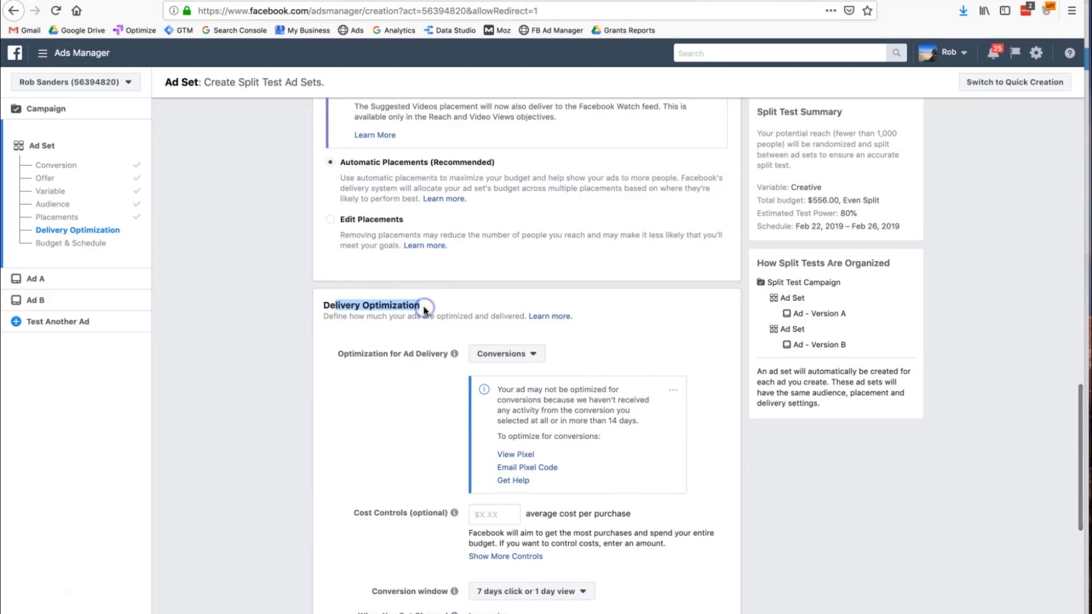
pyautogui.tripleClick(389, 317)
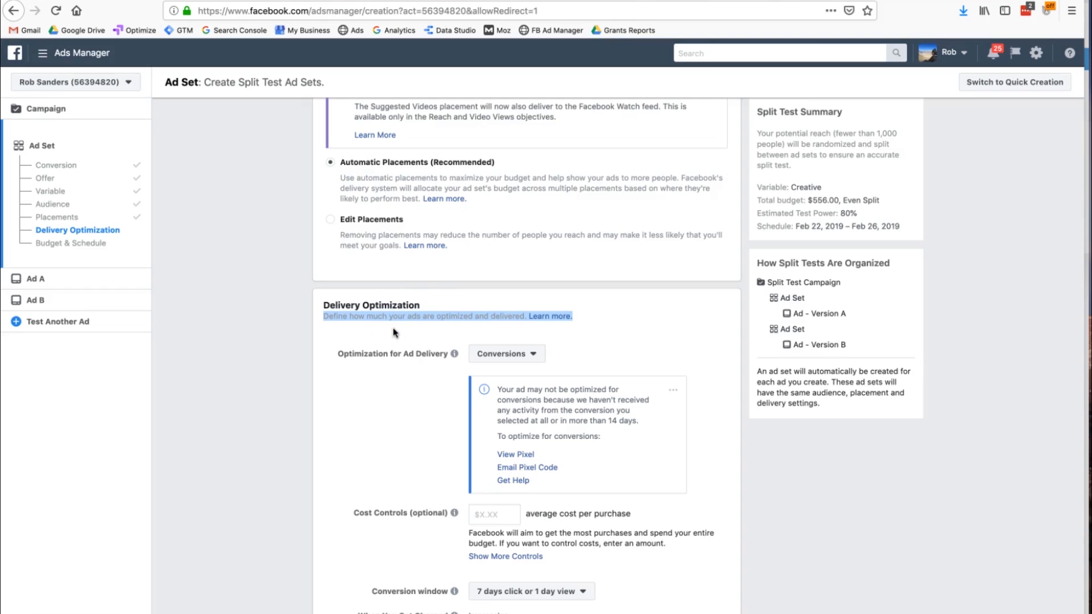
pyautogui.scroll(-1, 393, 333)
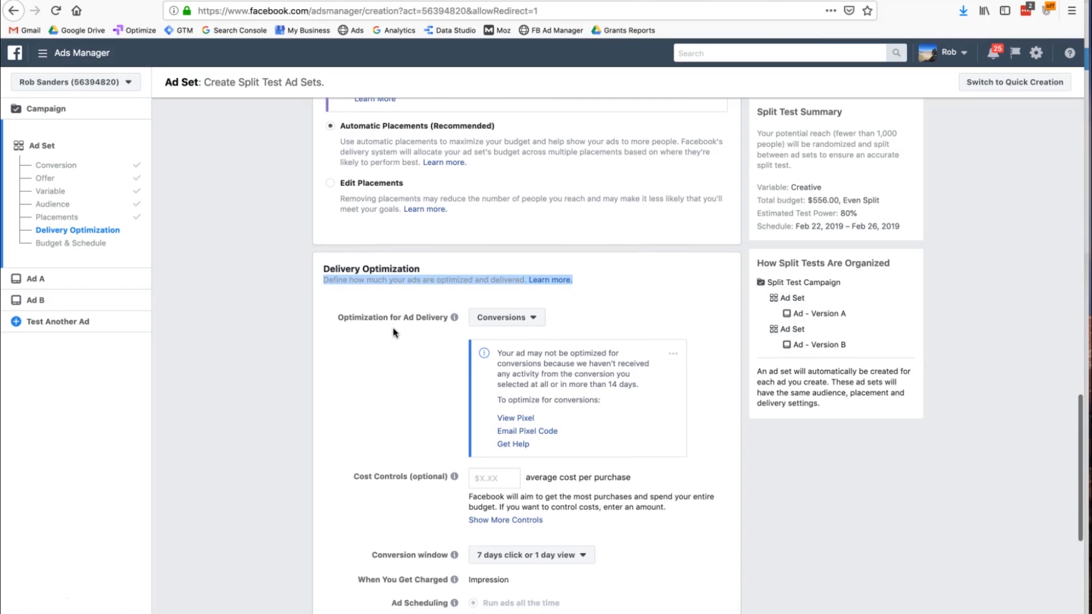
pyautogui.click(527, 316)
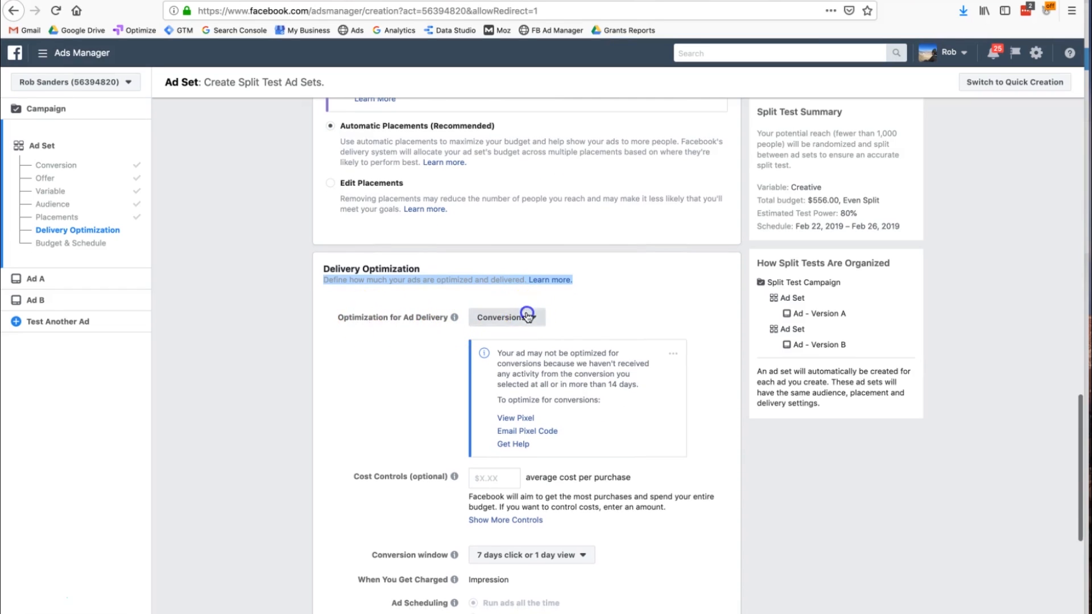
pyautogui.click(626, 310)
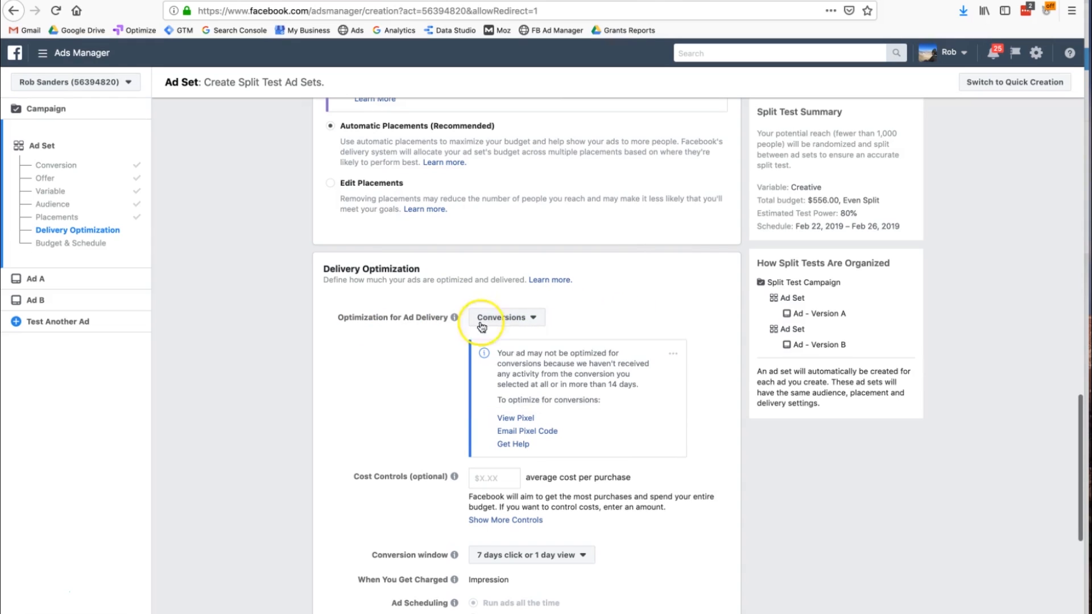
pyautogui.doubleClick(394, 318)
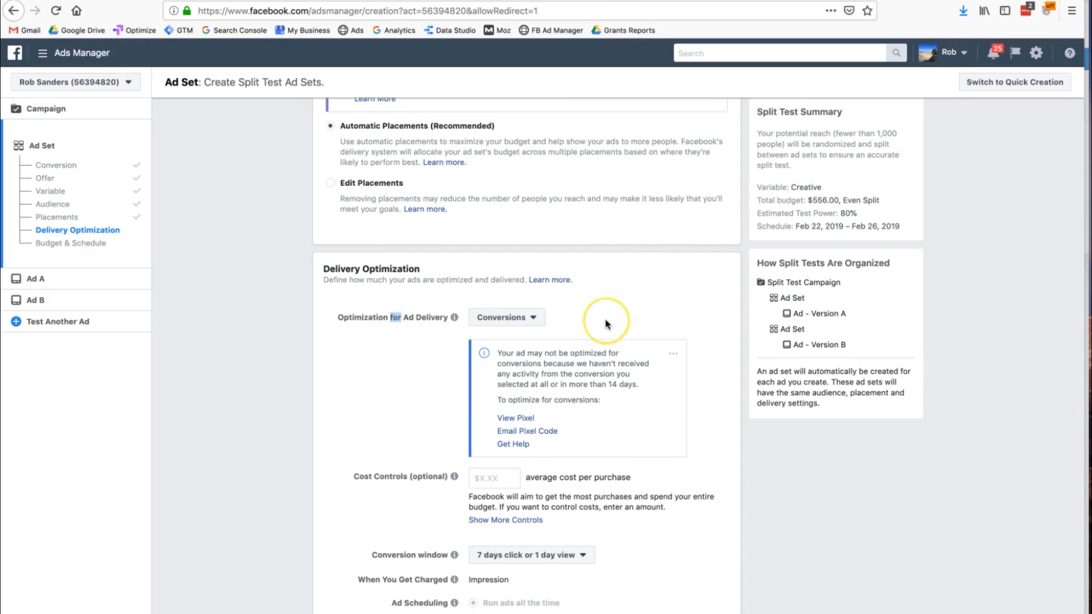
# Step: Examine the optional cost control for the average cost per purchase, leaving the amount blank
pyautogui.scroll(-1, 605, 324)
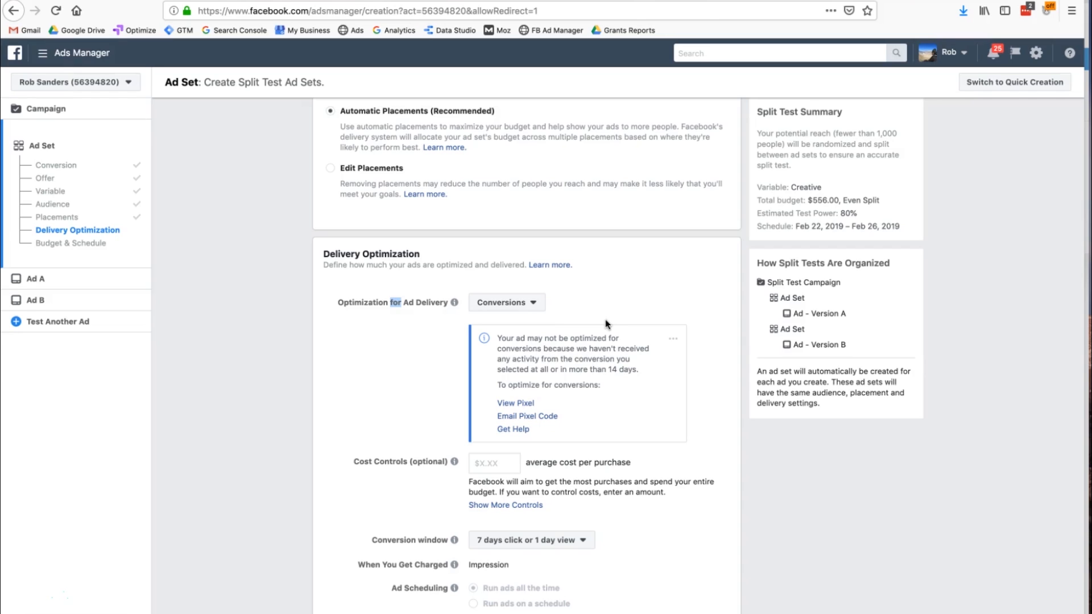
pyautogui.scroll(-2, 605, 319)
pyautogui.click(514, 392)
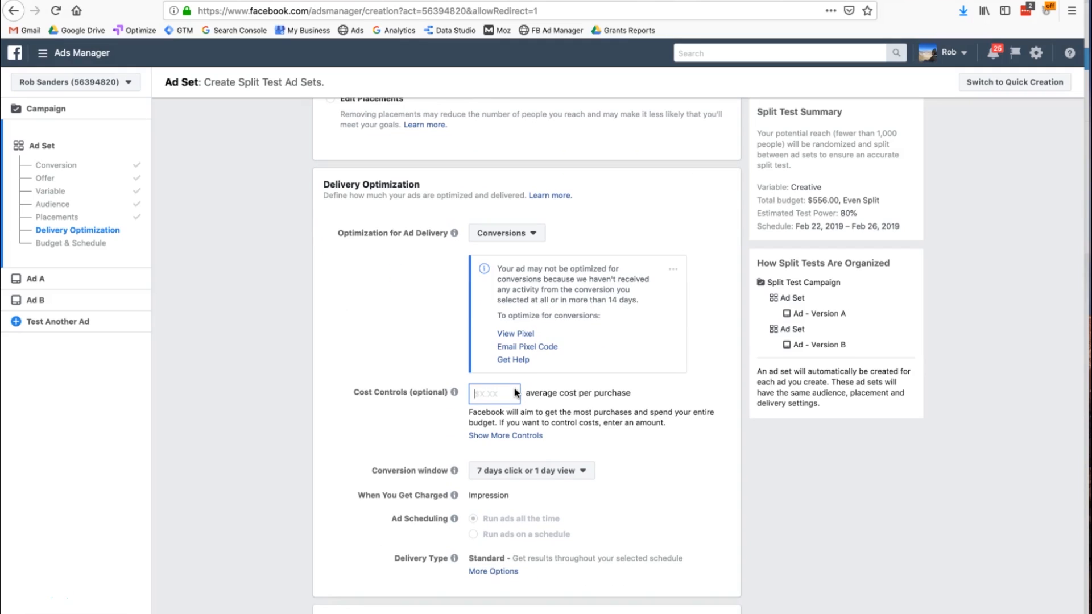
pyautogui.tripleClick(532, 393)
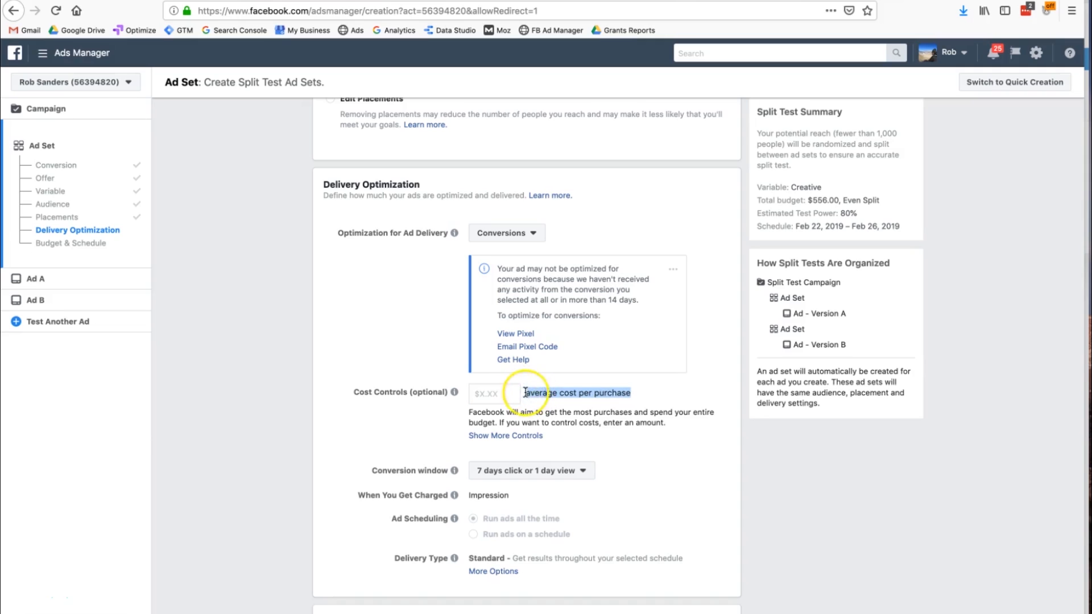
pyautogui.click(506, 393)
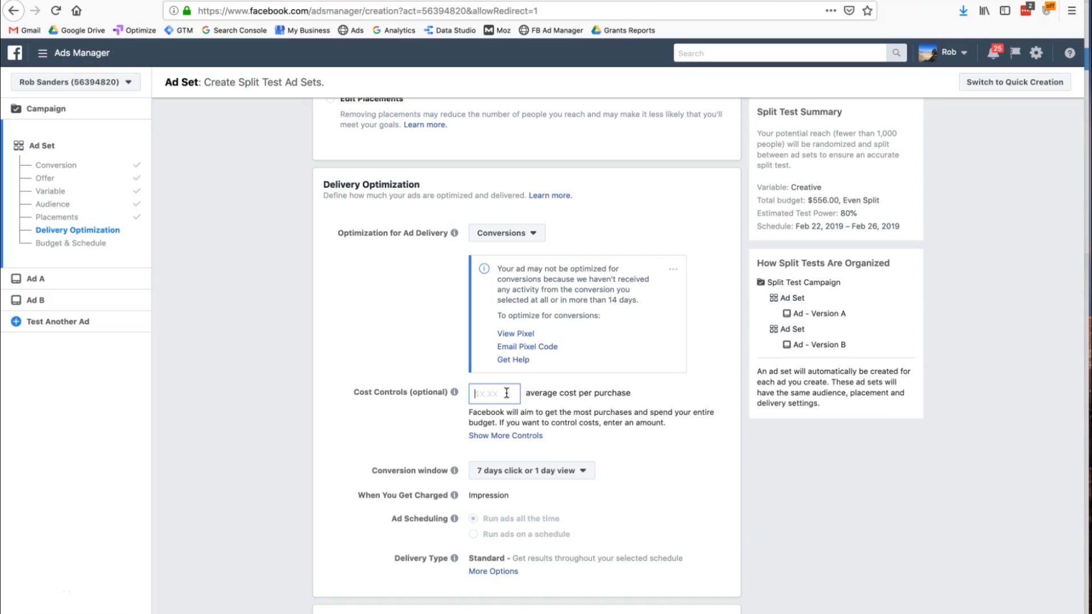
# Step: Read the conversion window explanation and check its available click and view periods without changing the selection
pyautogui.scroll(-3, 484, 392)
pyautogui.click(410, 390)
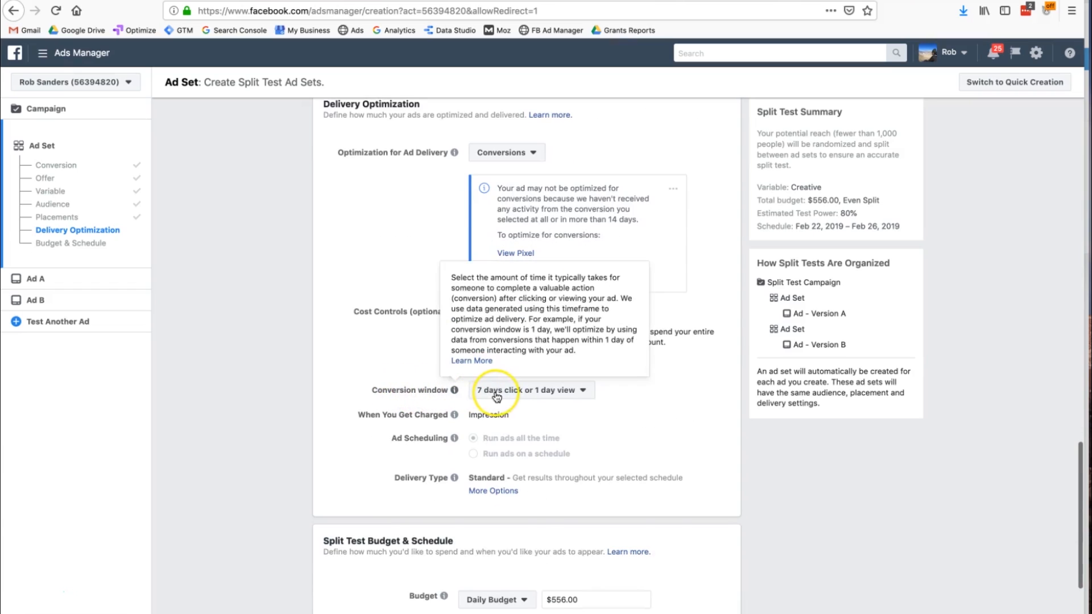
pyautogui.click(498, 392)
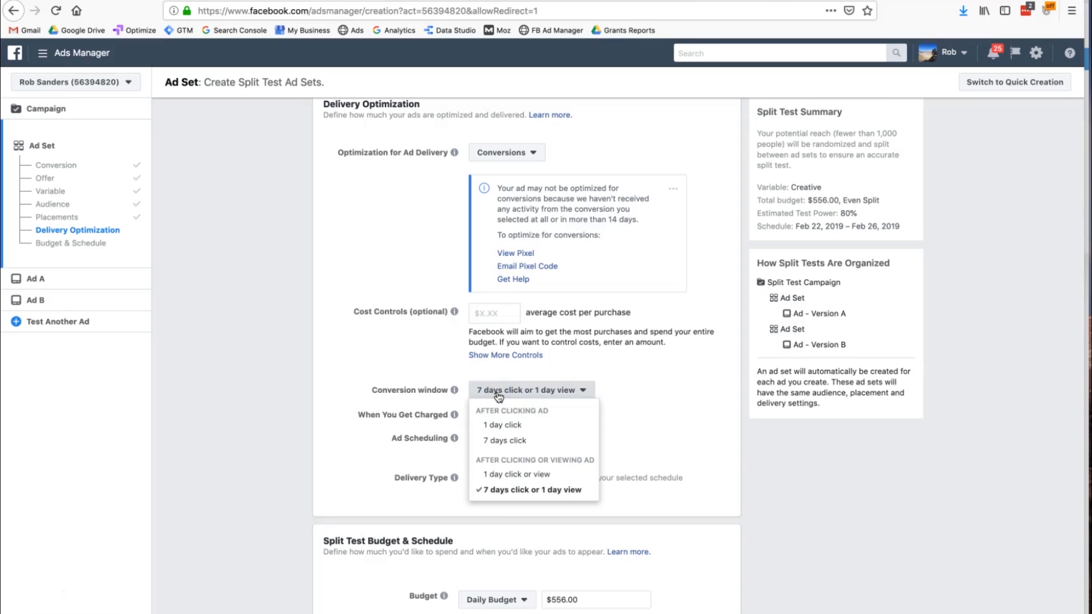
pyautogui.click(609, 401)
pyautogui.scroll(-2, 609, 402)
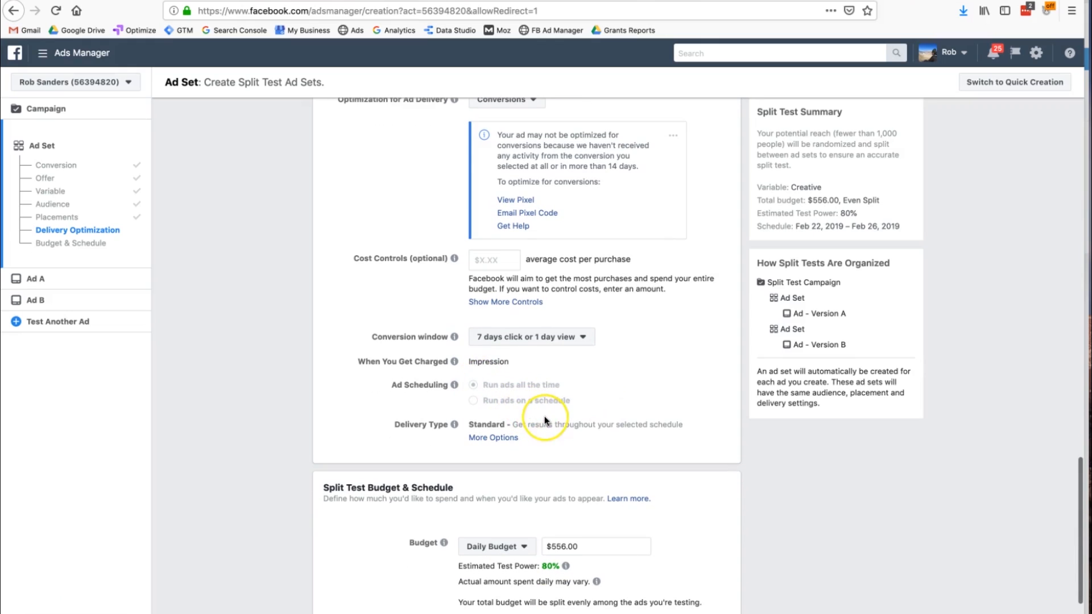
# Step: Review the ad scheduling and delivery type, and examine the split test's budget, schedule and duration settings without changing them
pyautogui.scroll(-1, 545, 421)
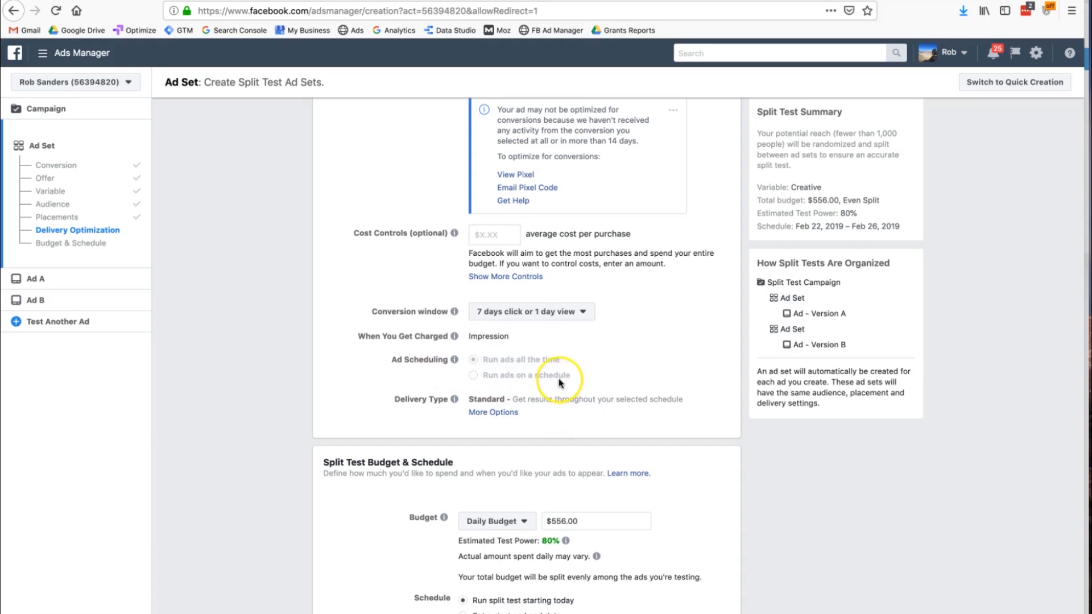
pyautogui.scroll(-3, 656, 374)
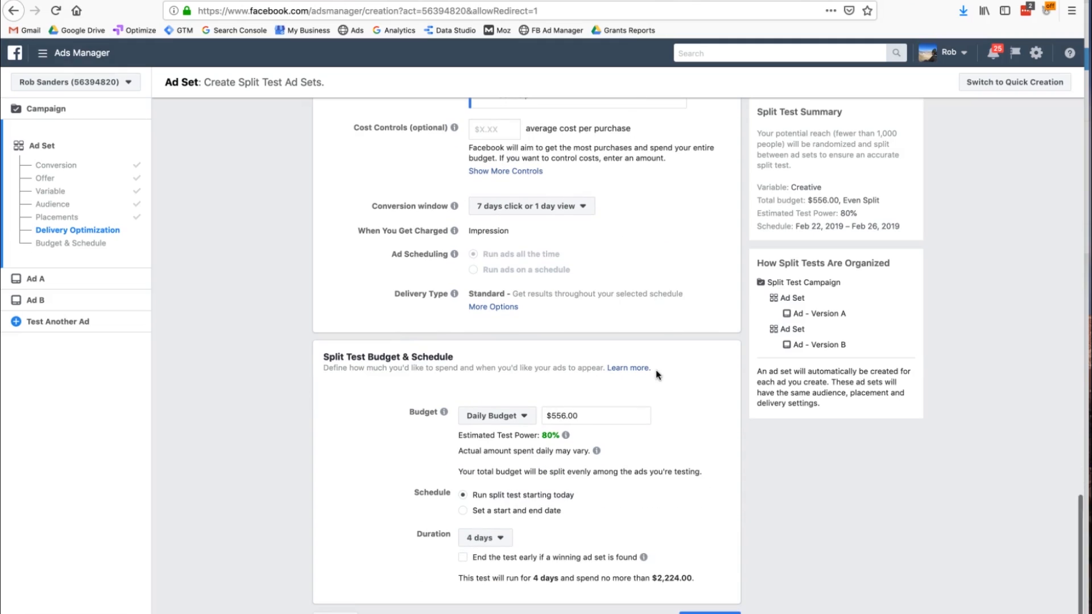
pyautogui.moveTo(311, 358); pyautogui.dragTo(432, 360)
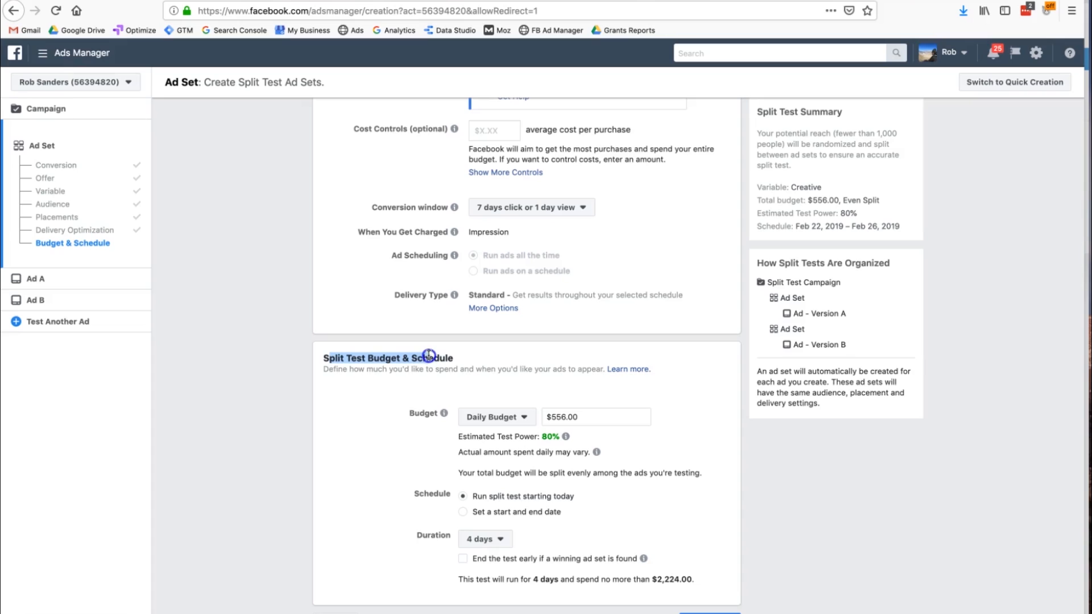
pyautogui.click(577, 418)
pyautogui.tripleClick(577, 418)
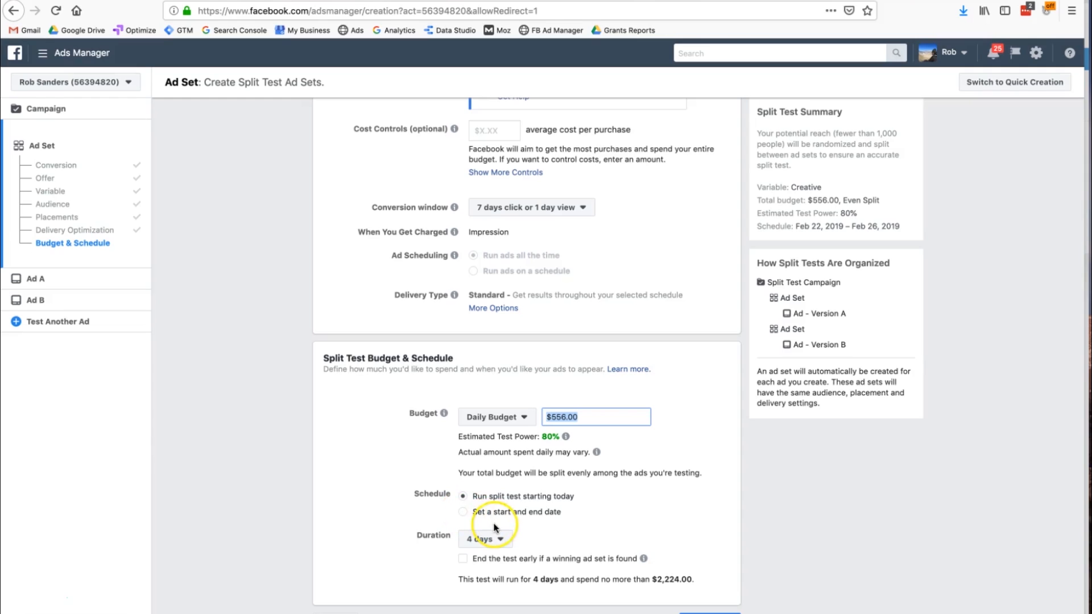
pyautogui.click(490, 538)
pyautogui.click(588, 532)
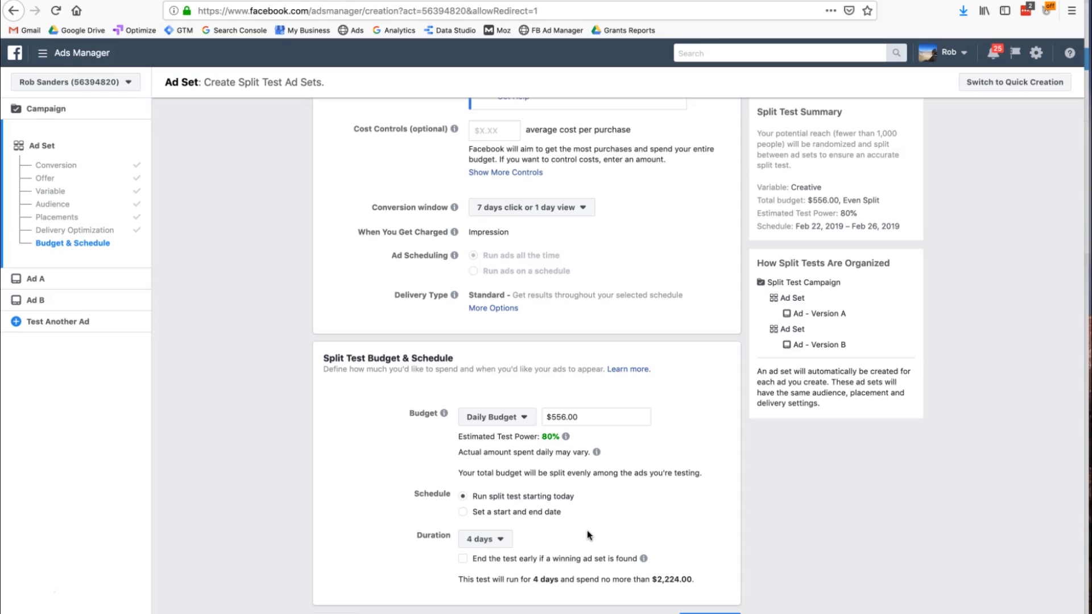
# Step: Continue from the ad set to Ad A and review its name and identity settings
pyautogui.scroll(-1, 588, 531)
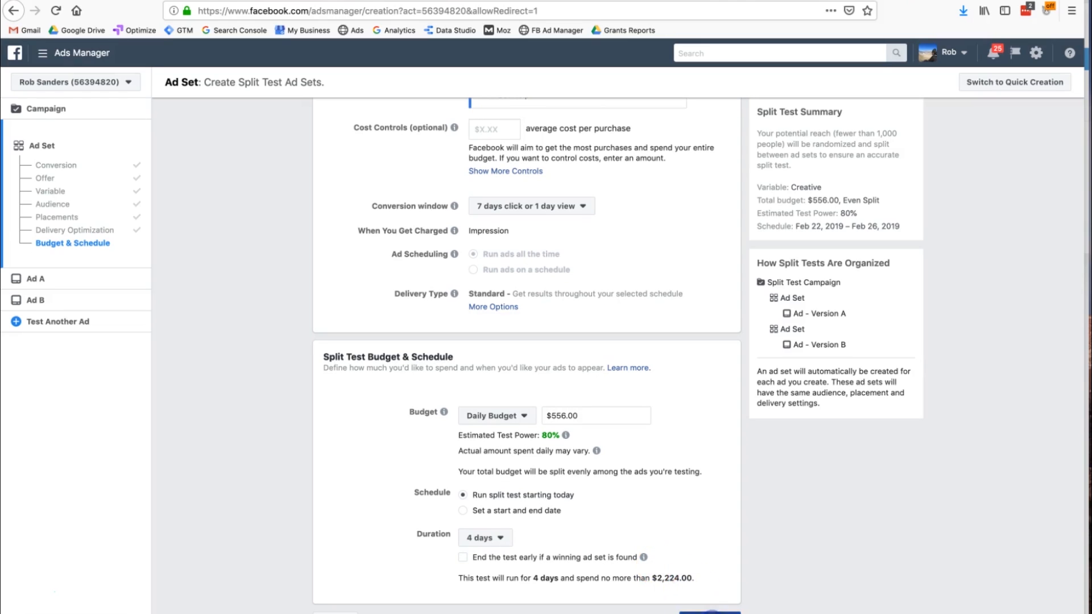
pyautogui.click(710, 611)
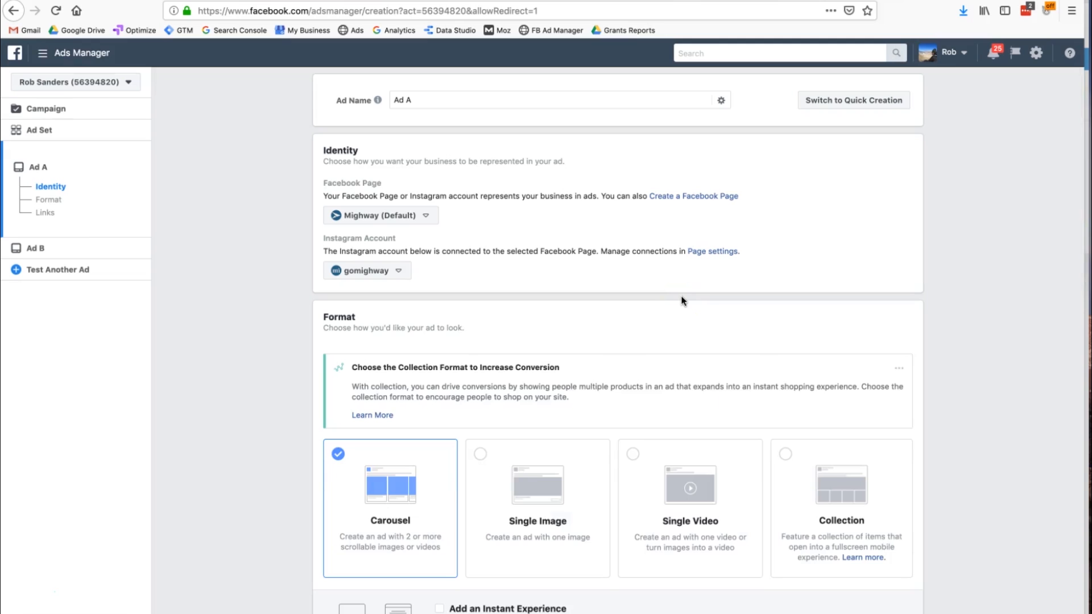
pyautogui.scroll(-2, 683, 301)
pyautogui.scroll(3, 683, 300)
pyautogui.scroll(-2, 683, 300)
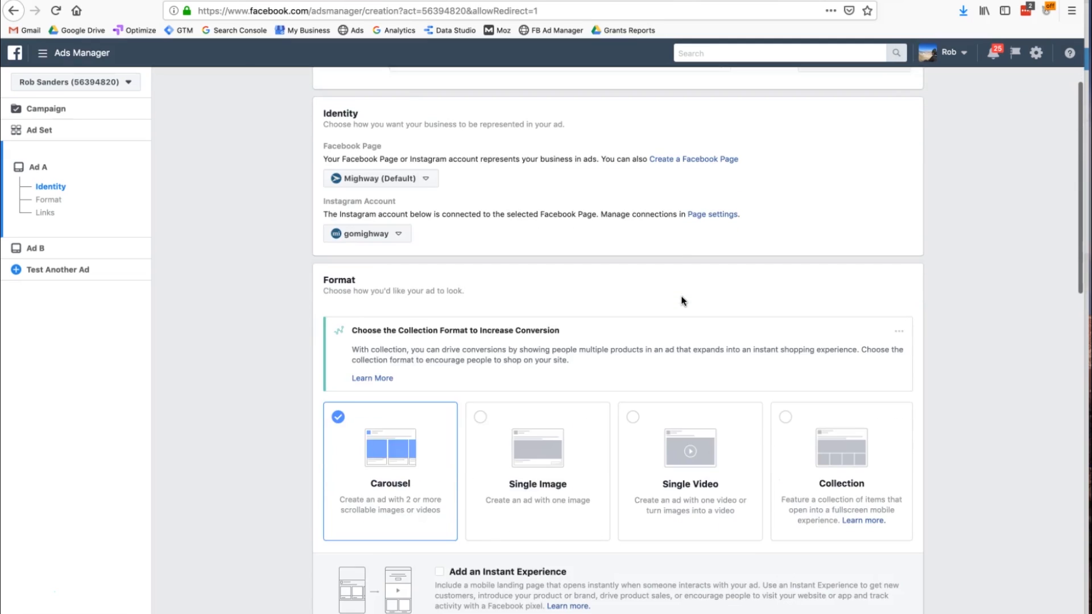
pyautogui.scroll(1, 682, 301)
pyautogui.tripleClick(484, 97)
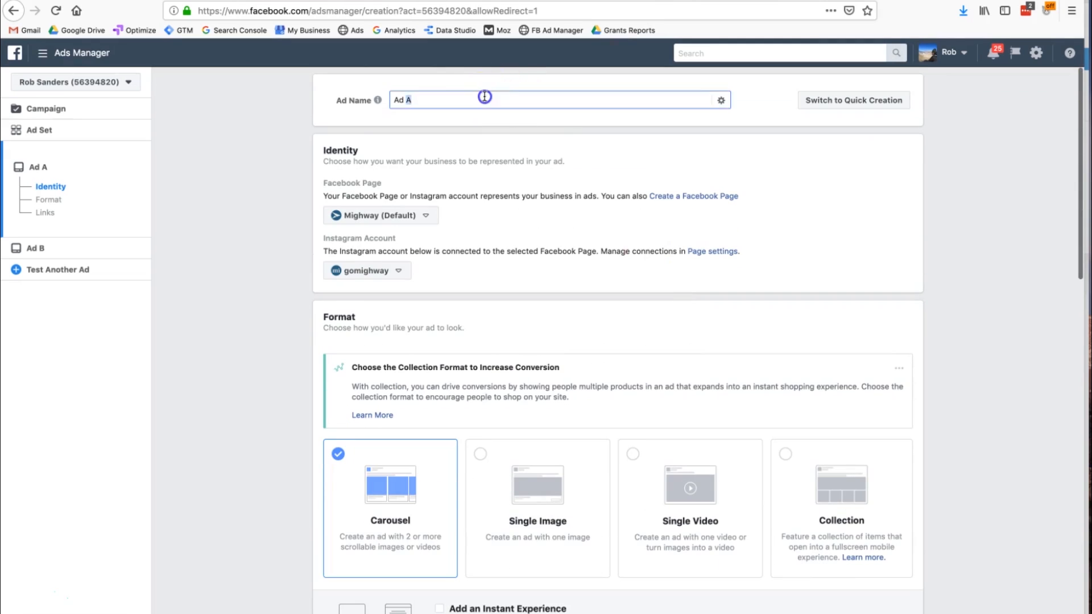
pyautogui.click(484, 96)
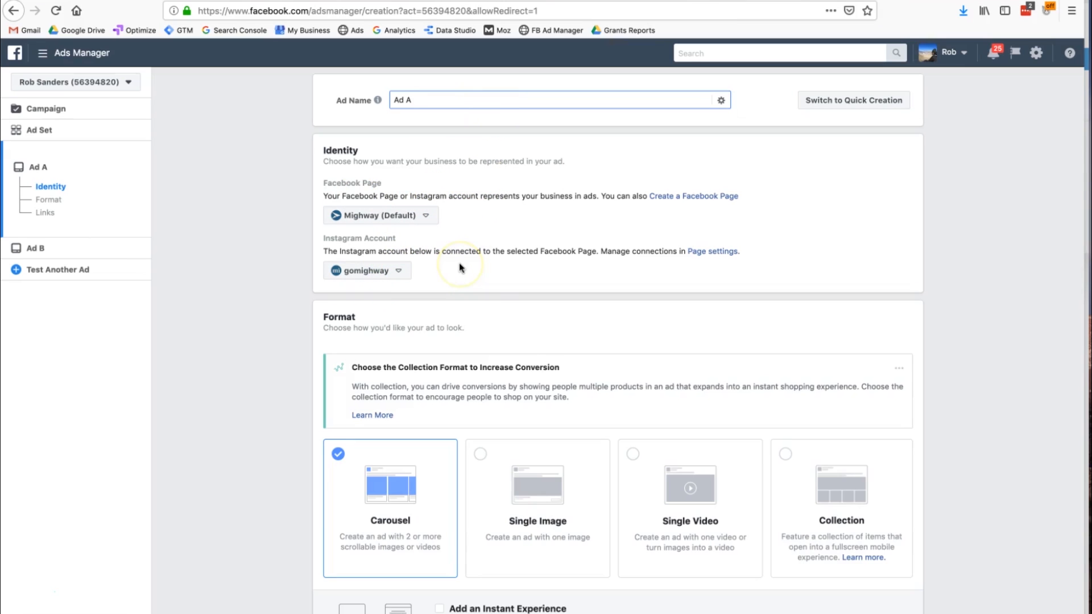
# Step: Examine Ad A's available formats, the Instant Experience option and the Links section with its carousel card settings
pyautogui.scroll(-3, 459, 263)
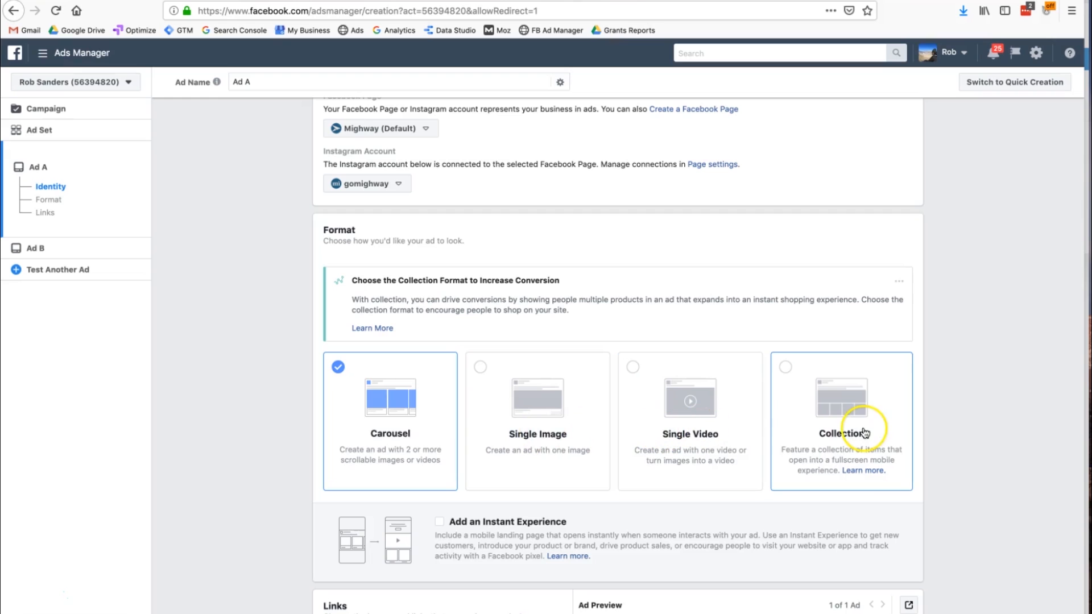
pyautogui.scroll(-5, 880, 444)
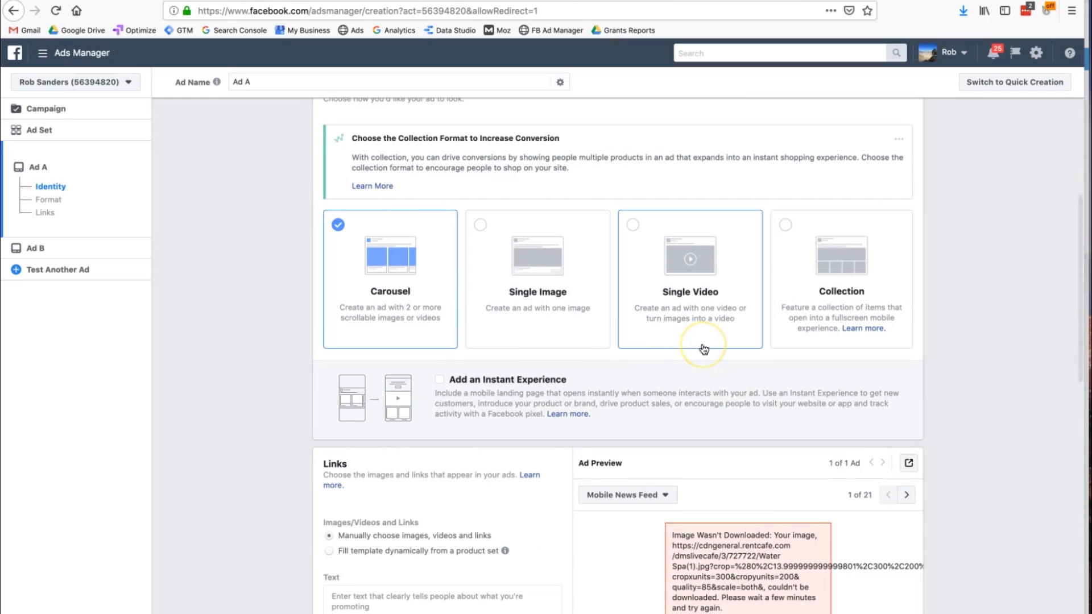
pyautogui.scroll(-1, 703, 349)
pyautogui.scroll(-2, 704, 348)
pyautogui.scroll(-1, 383, 436)
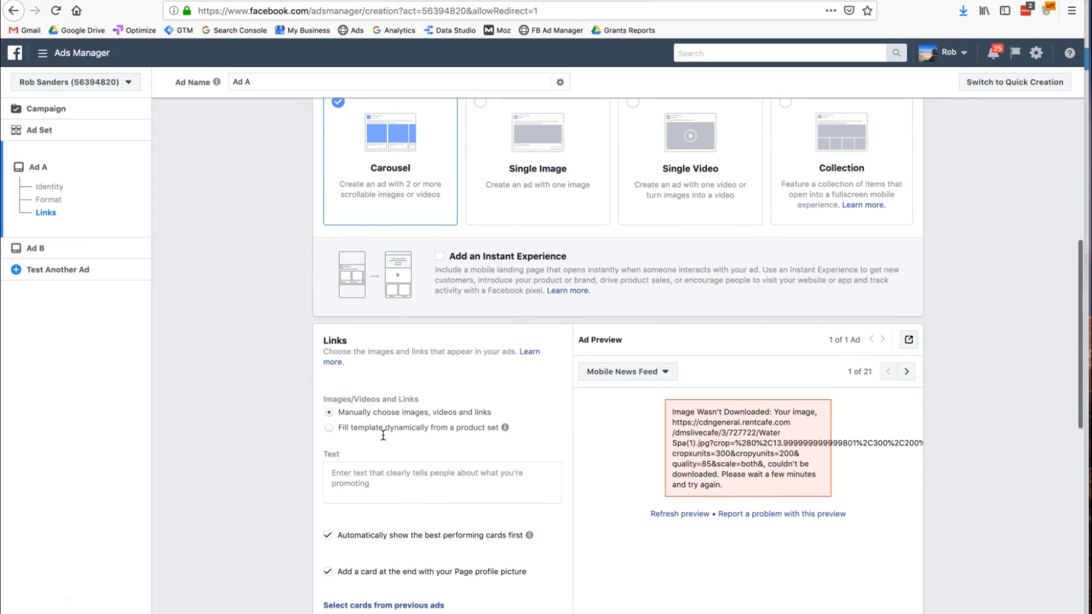
pyautogui.scroll(-1, 383, 435)
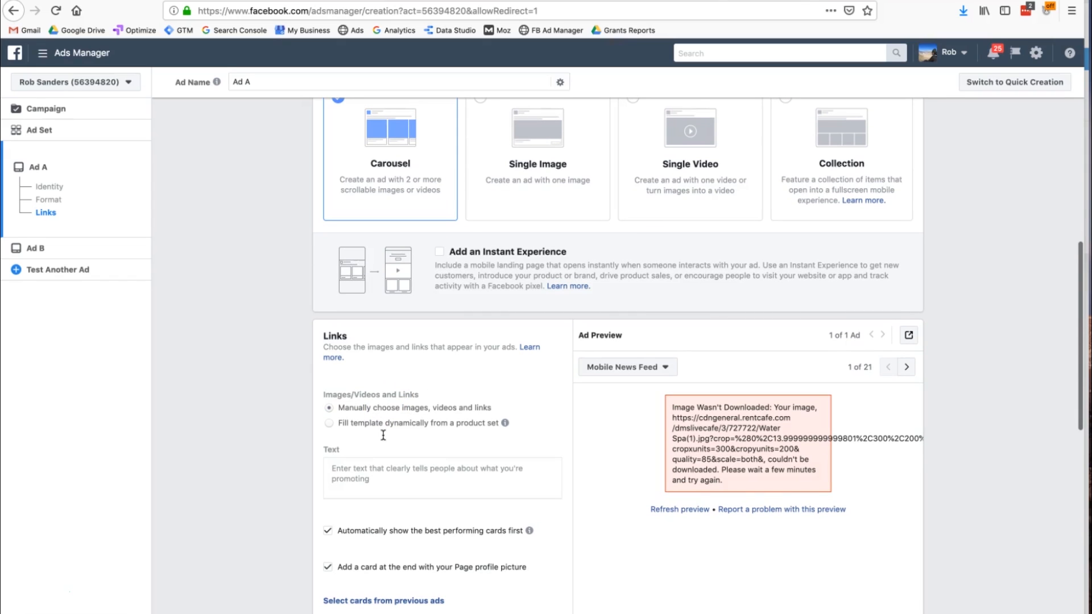
pyautogui.scroll(-2, 384, 435)
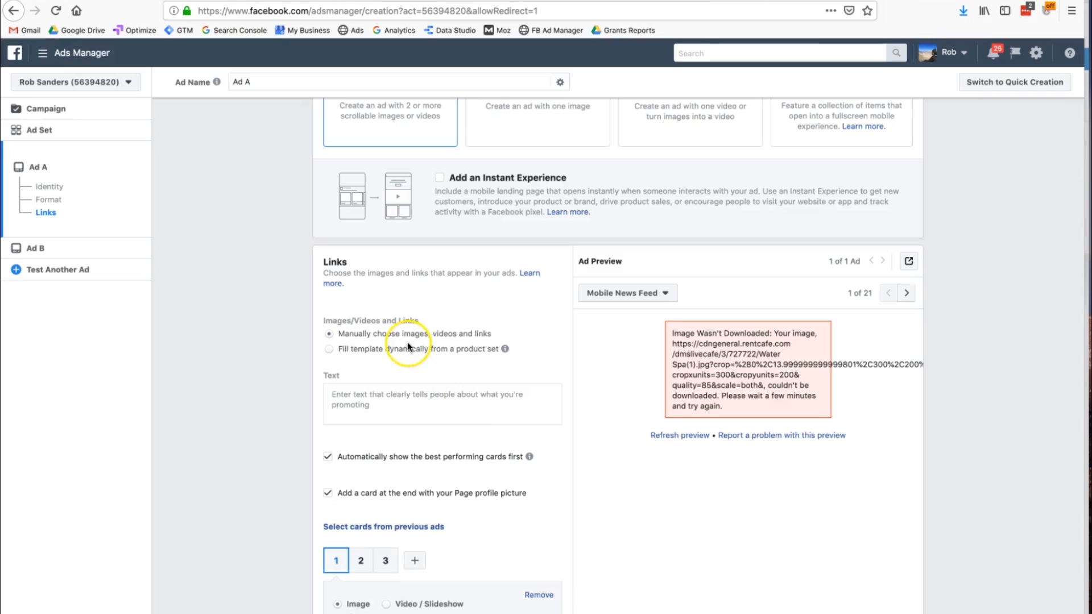
pyautogui.scroll(-1, 526, 475)
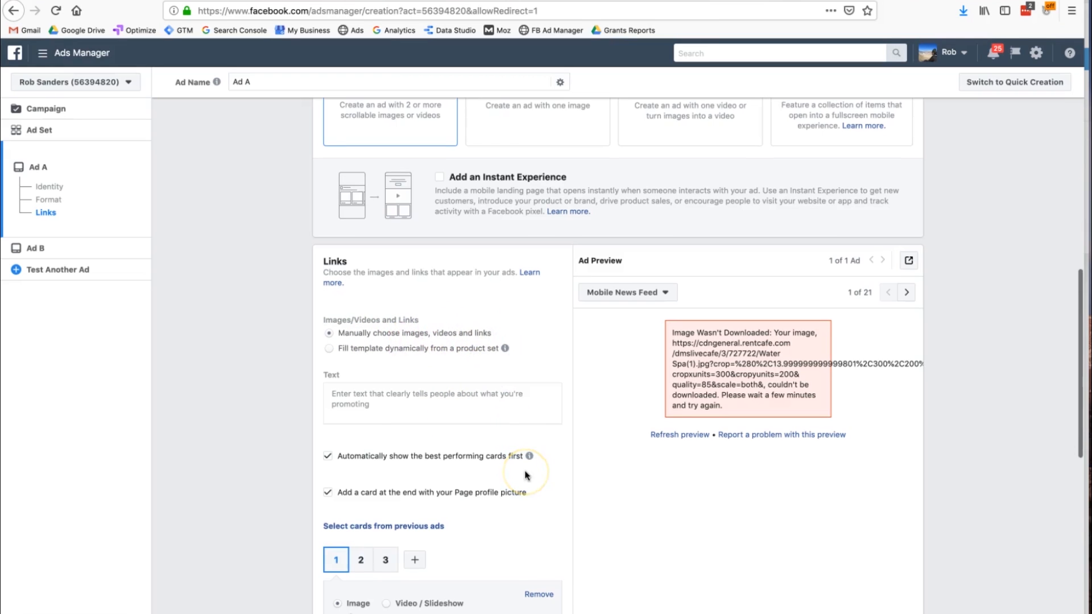
pyautogui.scroll(-3, 526, 474)
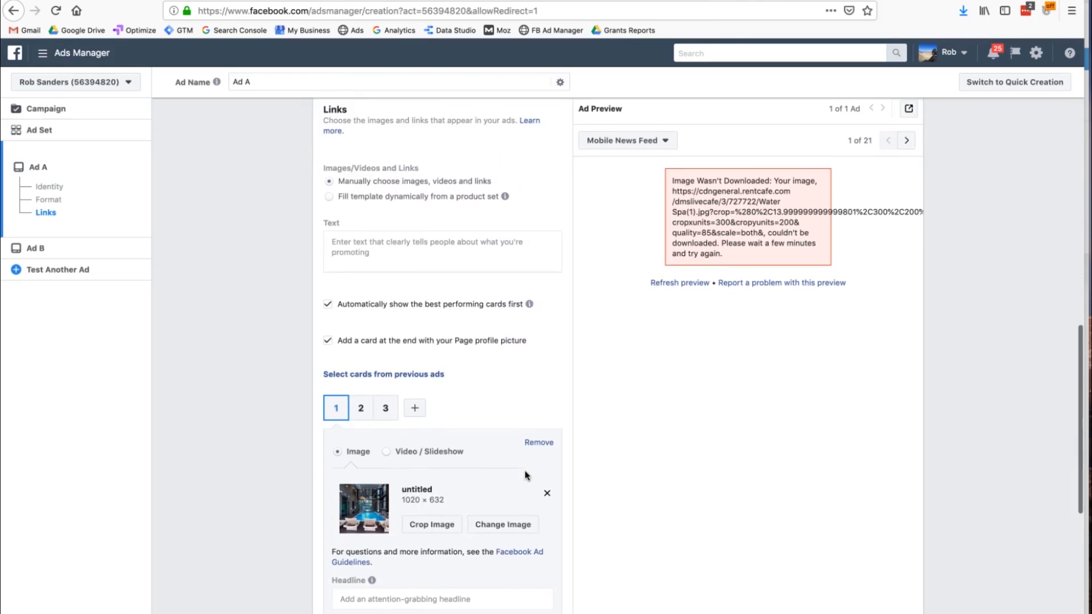
# Step: Examine the ad's text field, the first card's headline, description and destination URL fields, and the See More URL and call-to-action options
pyautogui.click(455, 264)
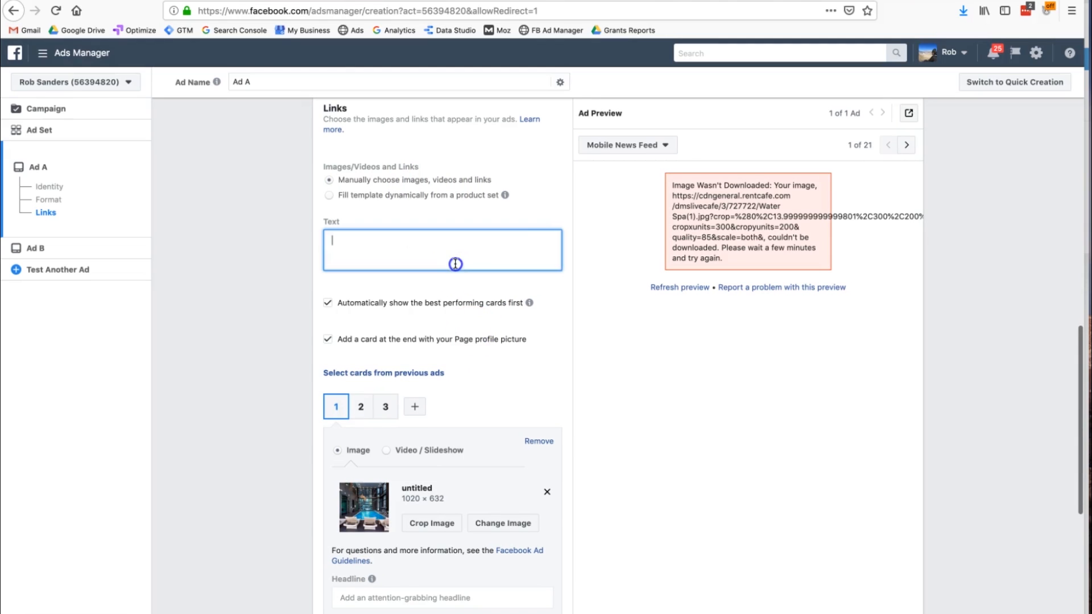
pyautogui.scroll(-3, 455, 263)
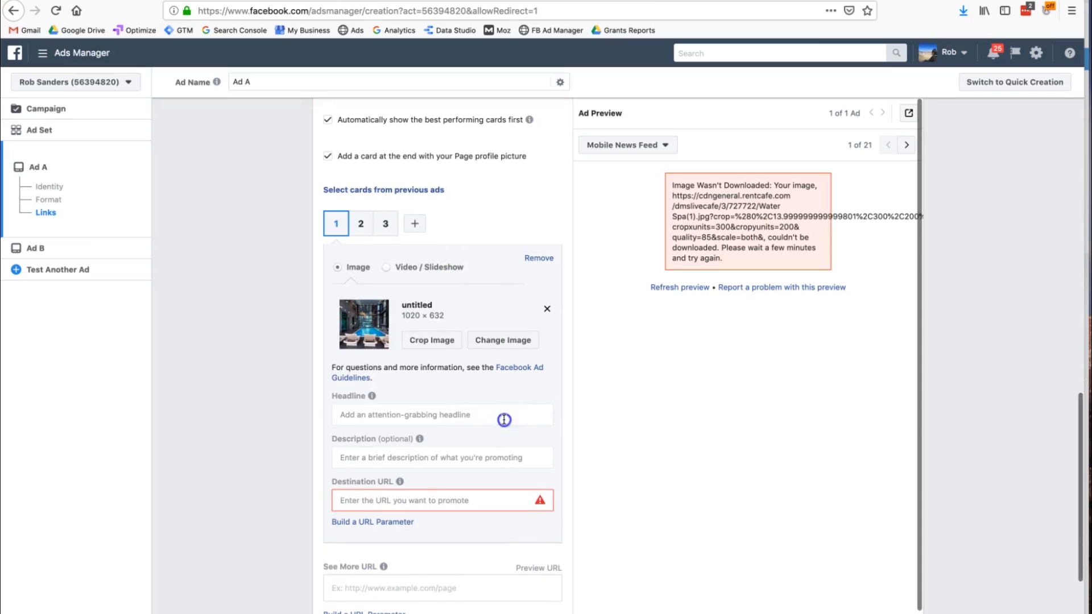
pyautogui.click(505, 419)
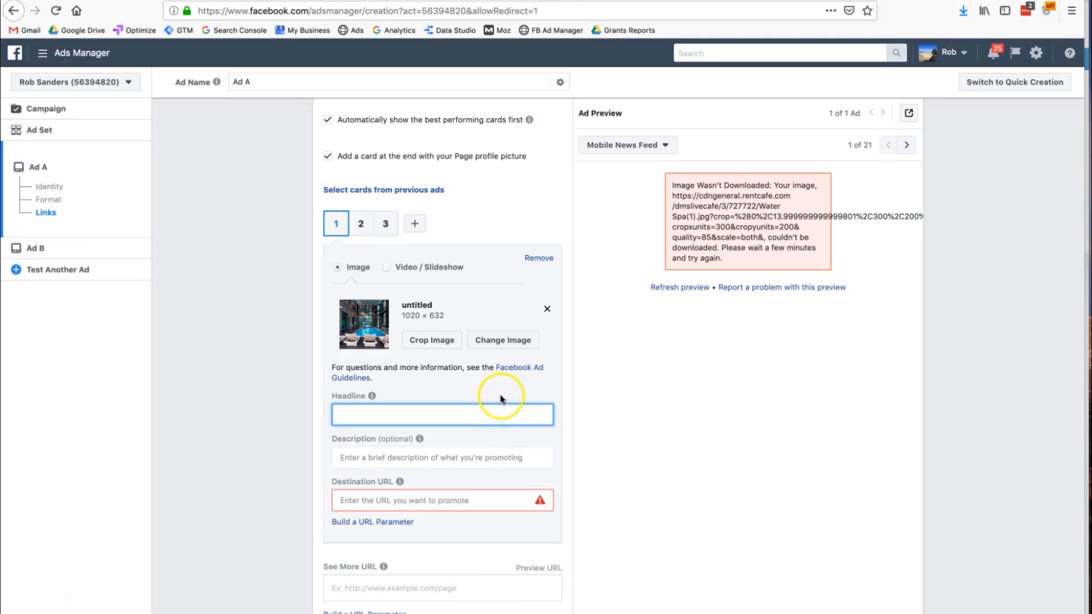
pyautogui.click(492, 461)
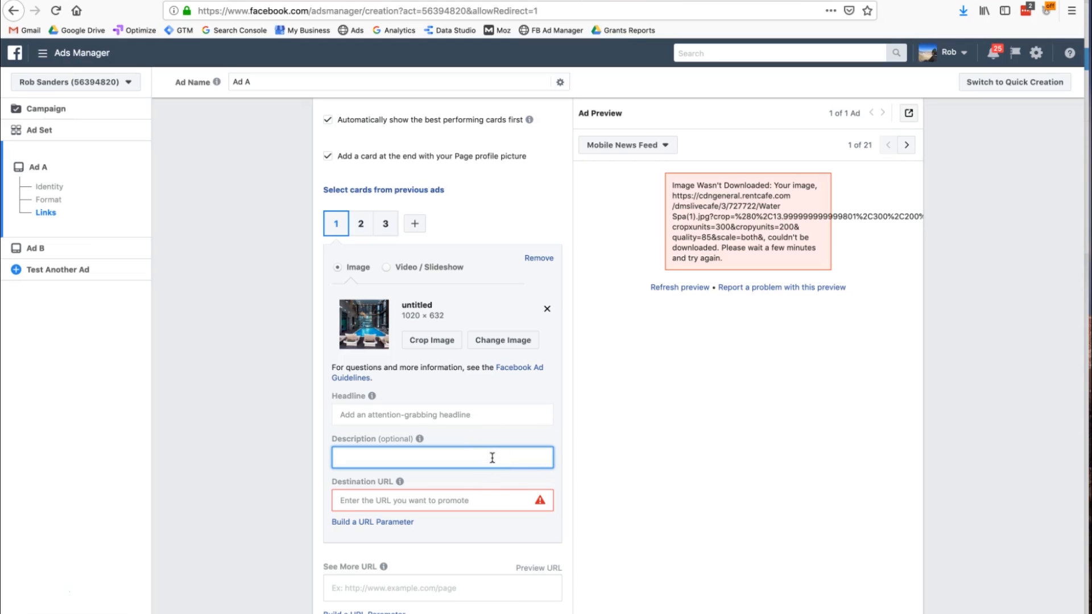
pyautogui.click(483, 416)
pyautogui.scroll(-1, 492, 460)
pyautogui.click(490, 460)
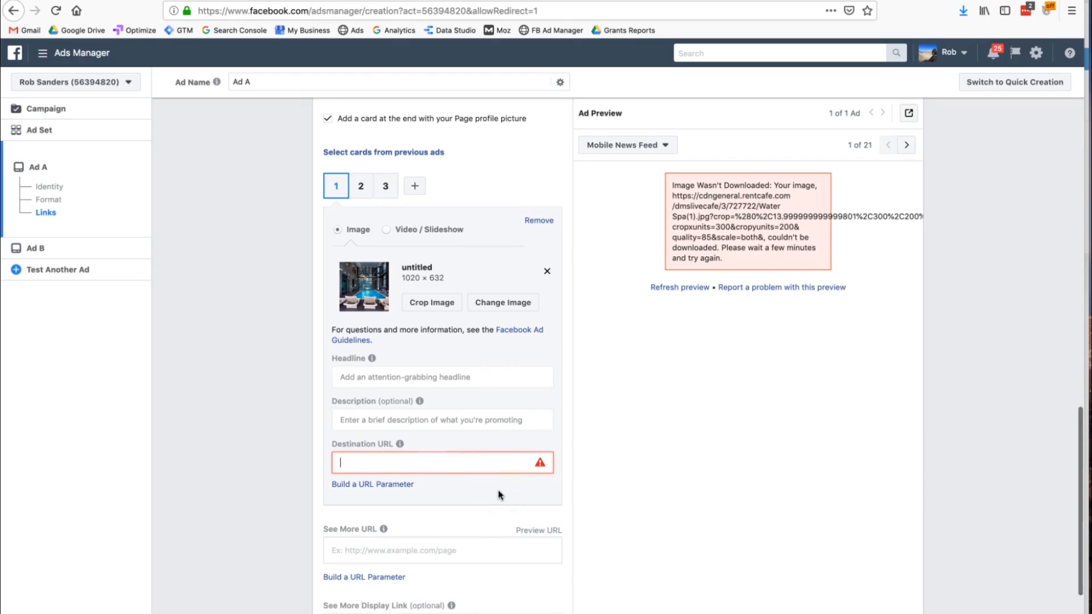
pyautogui.scroll(-3, 499, 495)
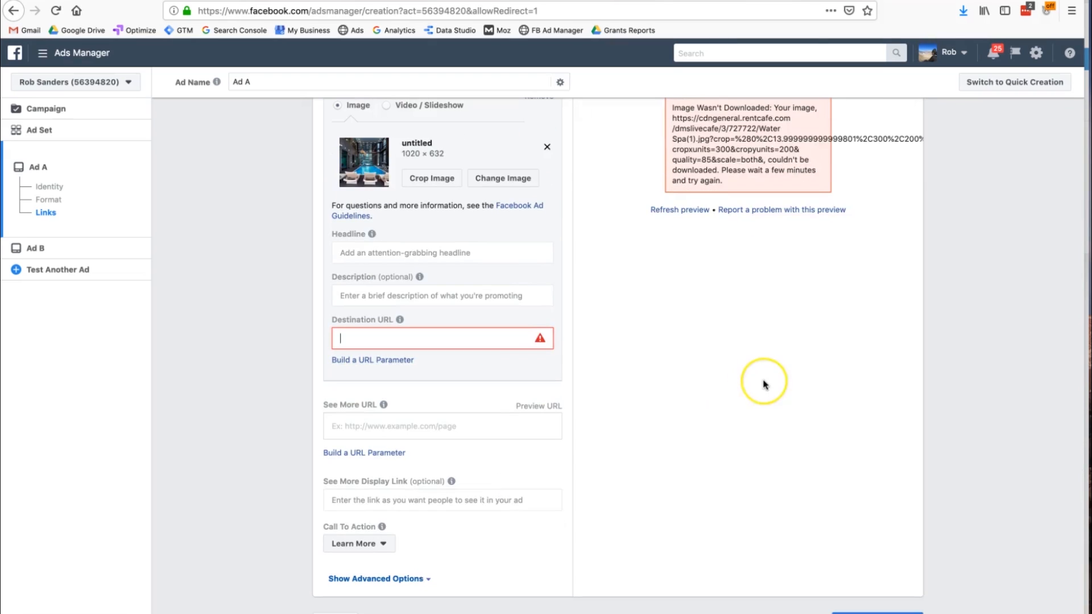
pyautogui.scroll(6, 763, 384)
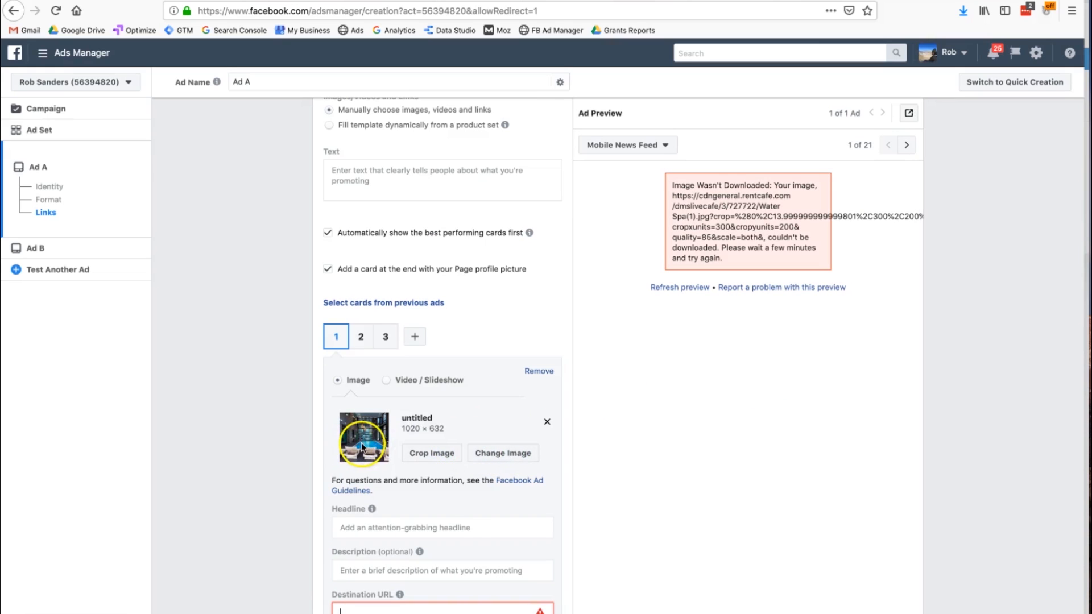
# Step: Enter the headline "Come check out our new product" for the first carousel card
pyautogui.scroll(-2, 475, 518)
pyautogui.click(467, 435)
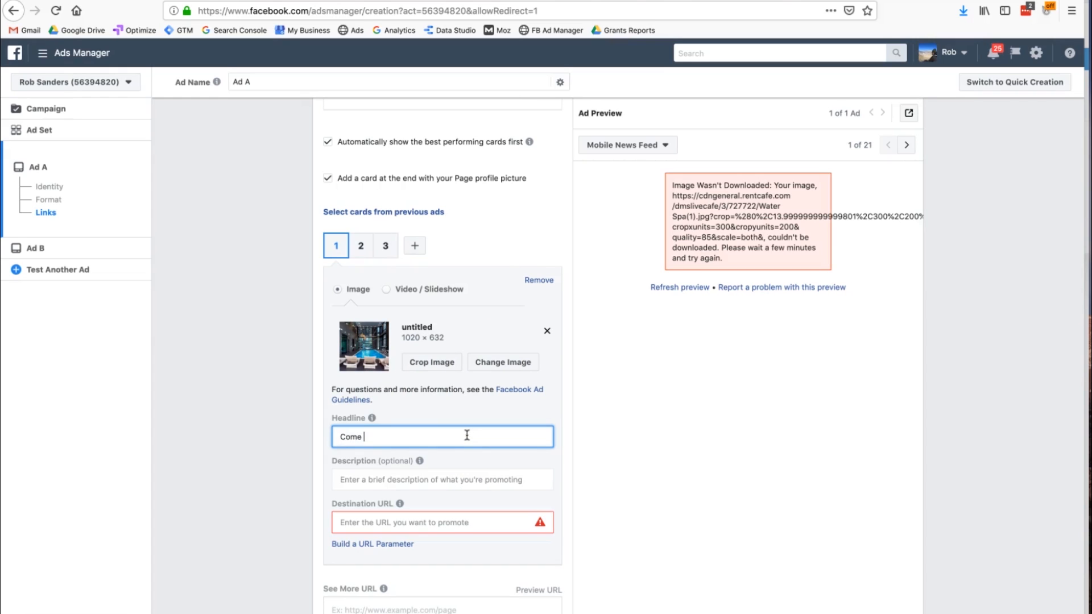
pyautogui.write('Come check out our new produ')
pyautogui.press('BackSpace')
pyautogui.write('duct')
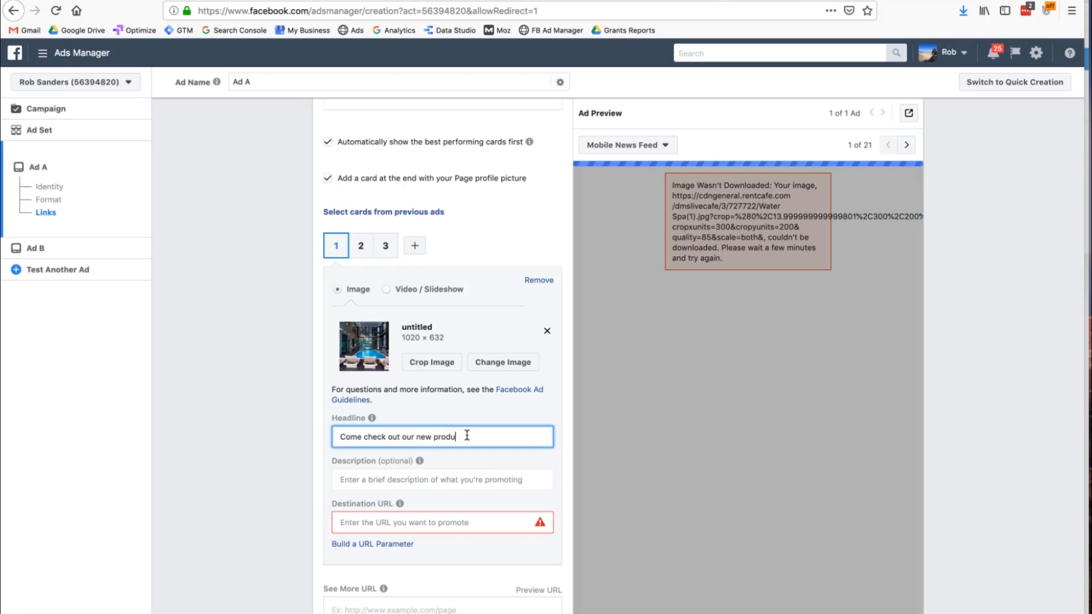
pyautogui.click(658, 197)
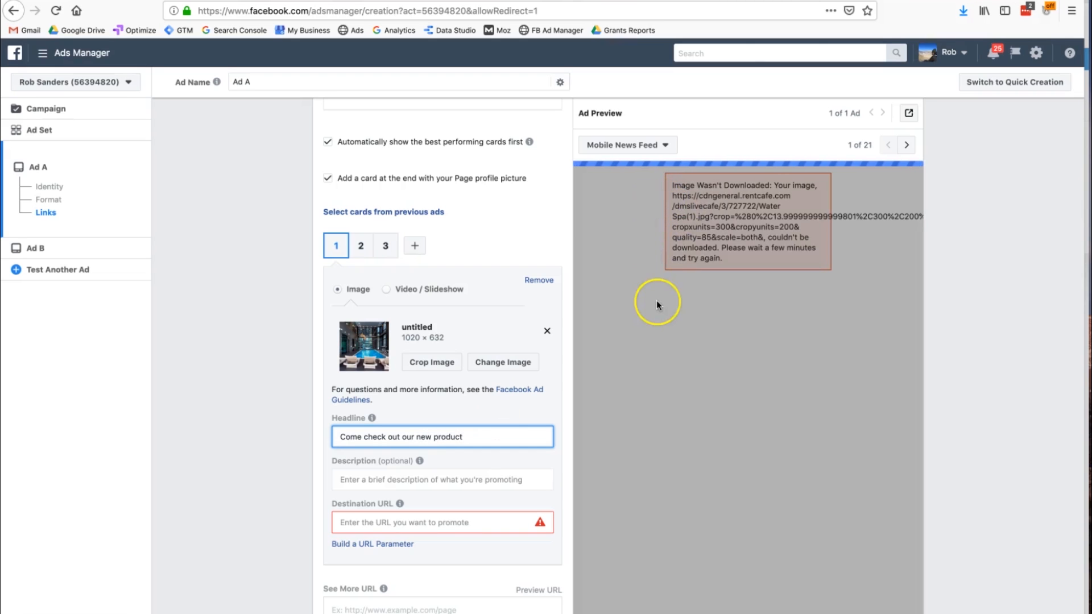
# Step: Switch the ad preview to the Desktop Right Column placement
pyautogui.scroll(3, 657, 303)
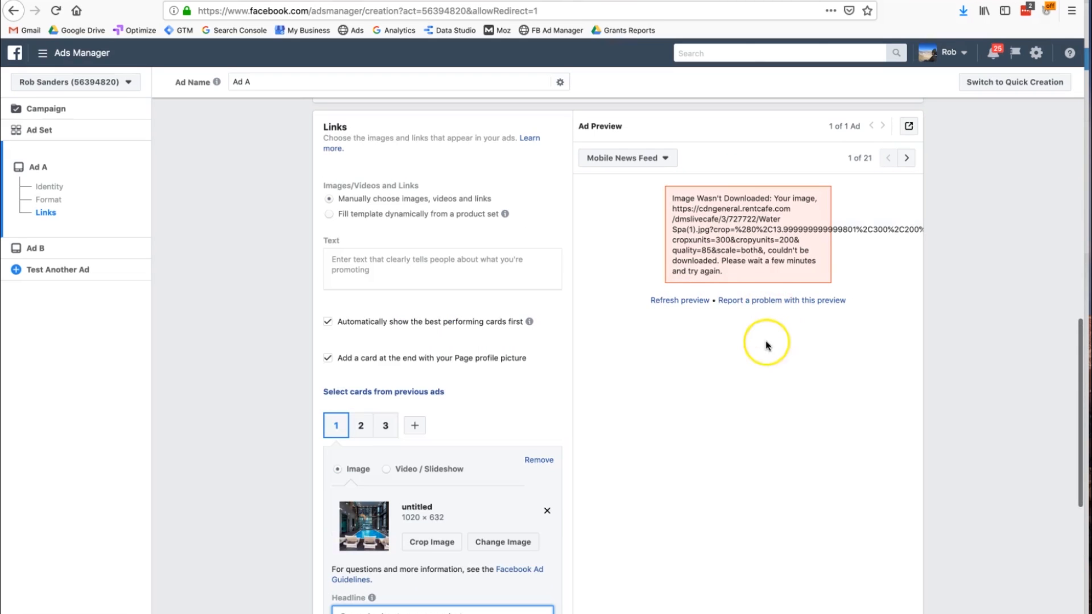
pyautogui.scroll(-2, 631, 392)
pyautogui.click(378, 404)
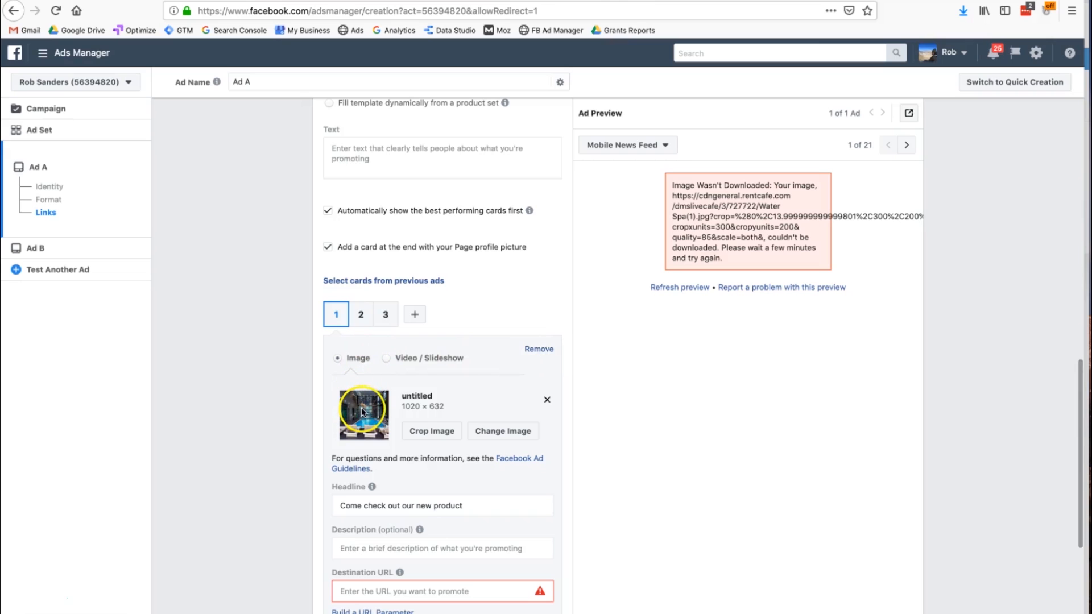
pyautogui.click(609, 144)
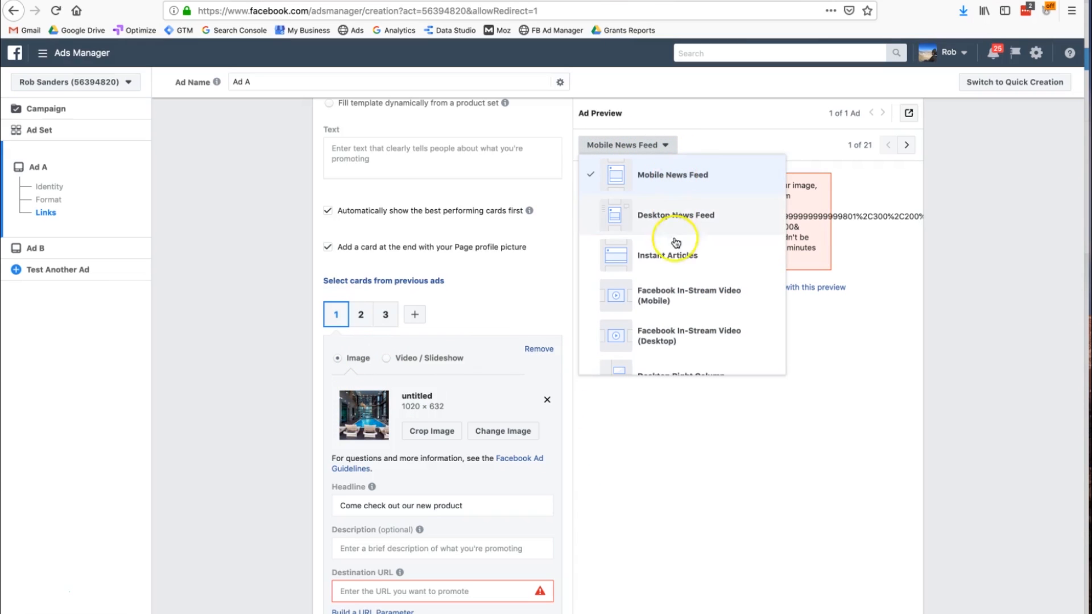
pyautogui.scroll(-2, 673, 268)
pyautogui.click(674, 268)
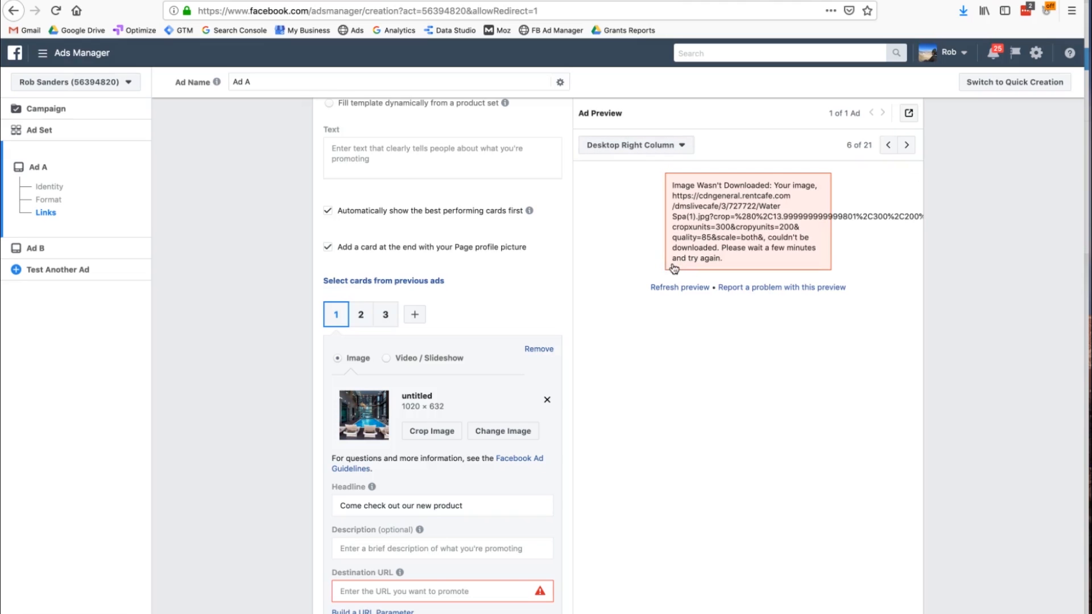
# Step: Replace the first carousel card's image with slider03-1024x684.jpg from the account's image assets and check its headline
pyautogui.scroll(-2, 409, 330)
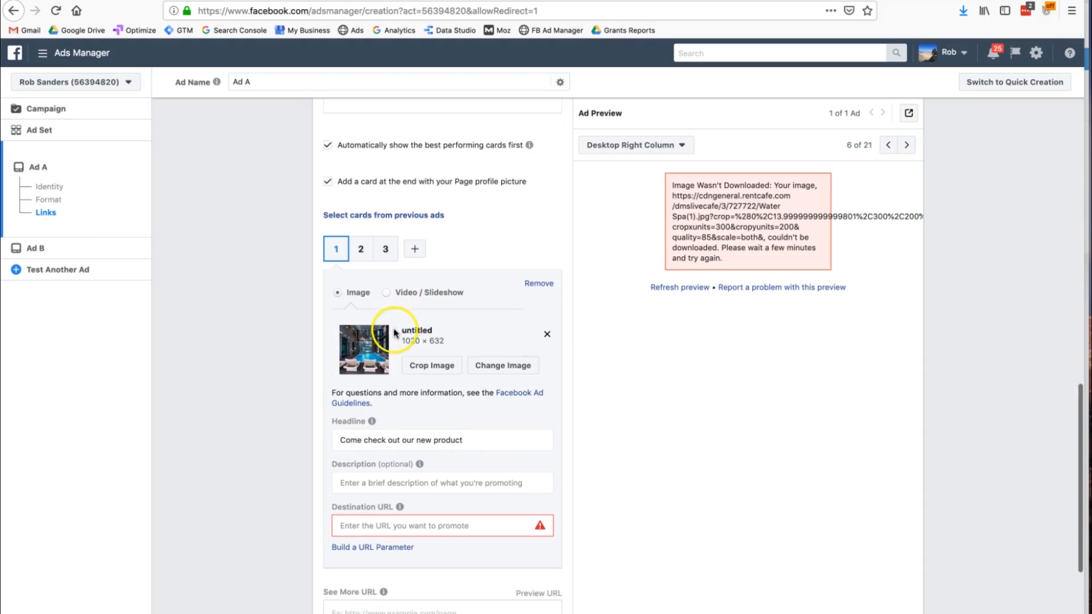
pyautogui.click(492, 370)
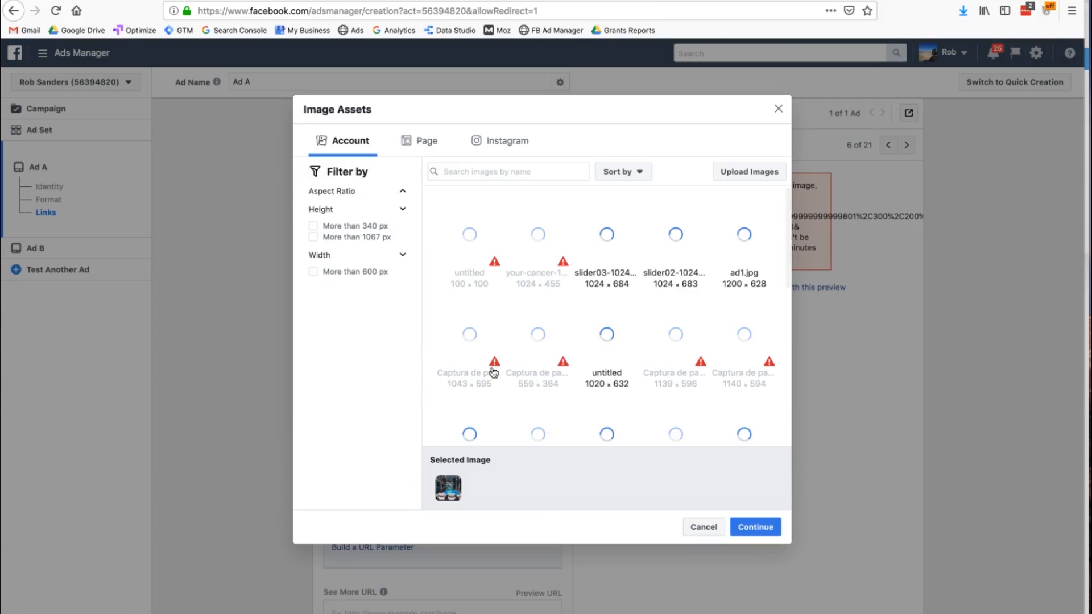
pyautogui.click(606, 239)
pyautogui.click(759, 527)
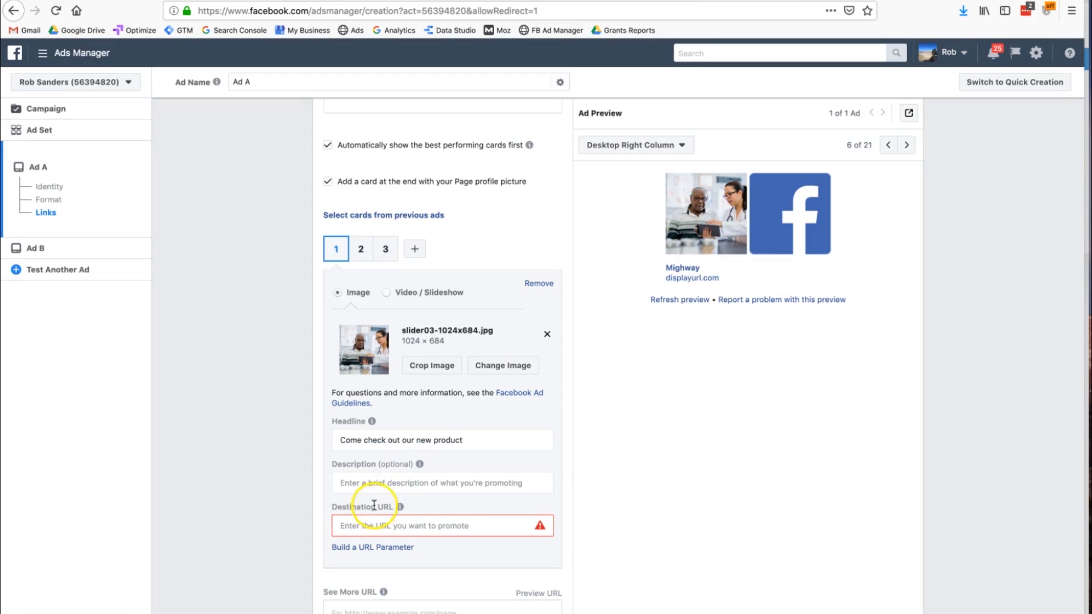
pyautogui.tripleClick(382, 442)
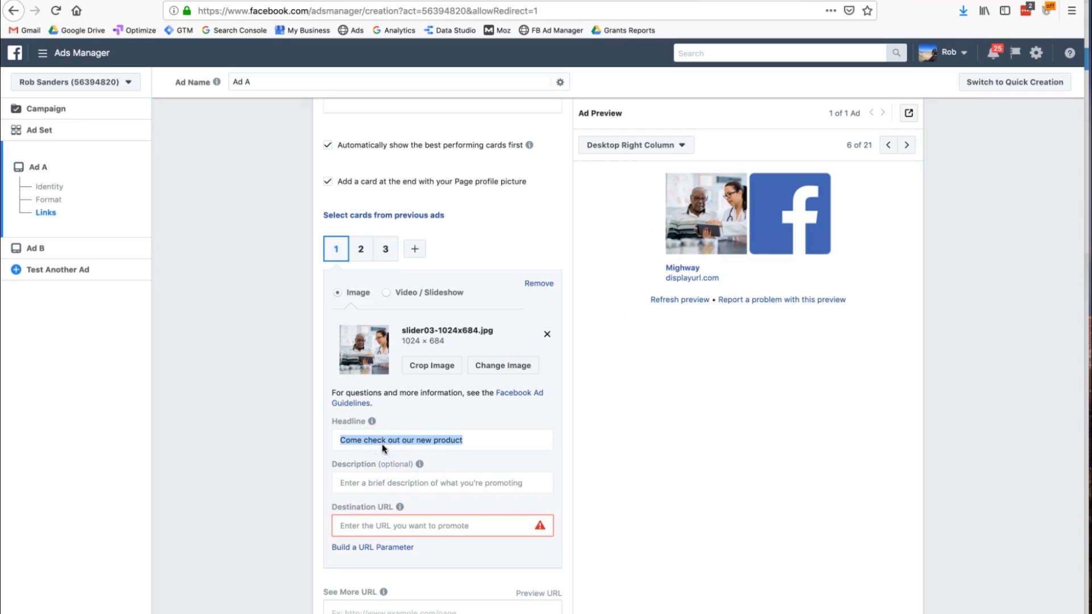
# Step: Switch the ad preview to the Facebook Stories placement
pyautogui.click(638, 144)
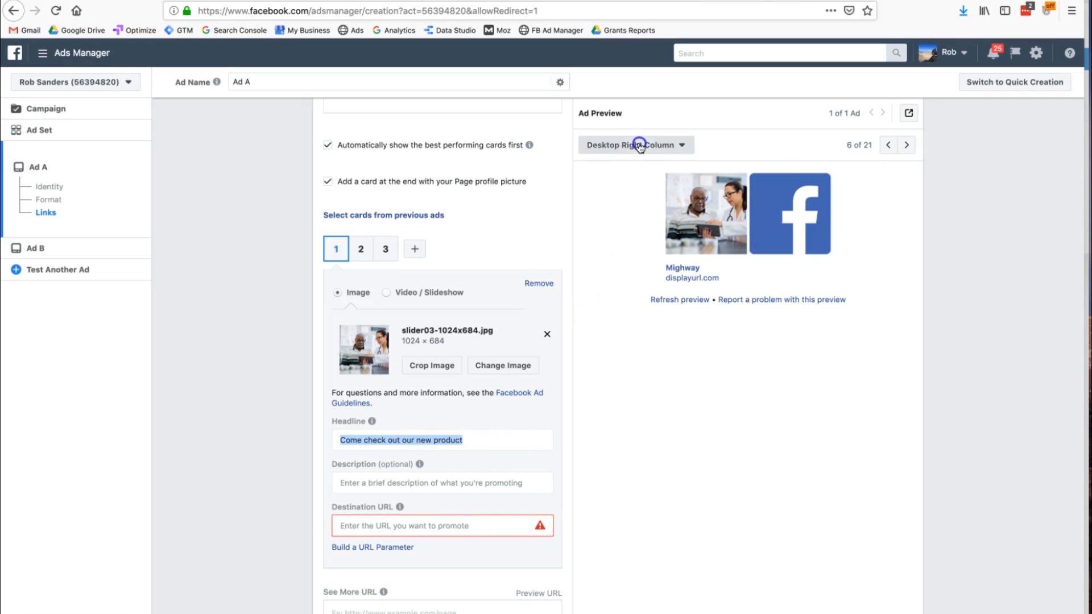
pyautogui.scroll(-2, 660, 253)
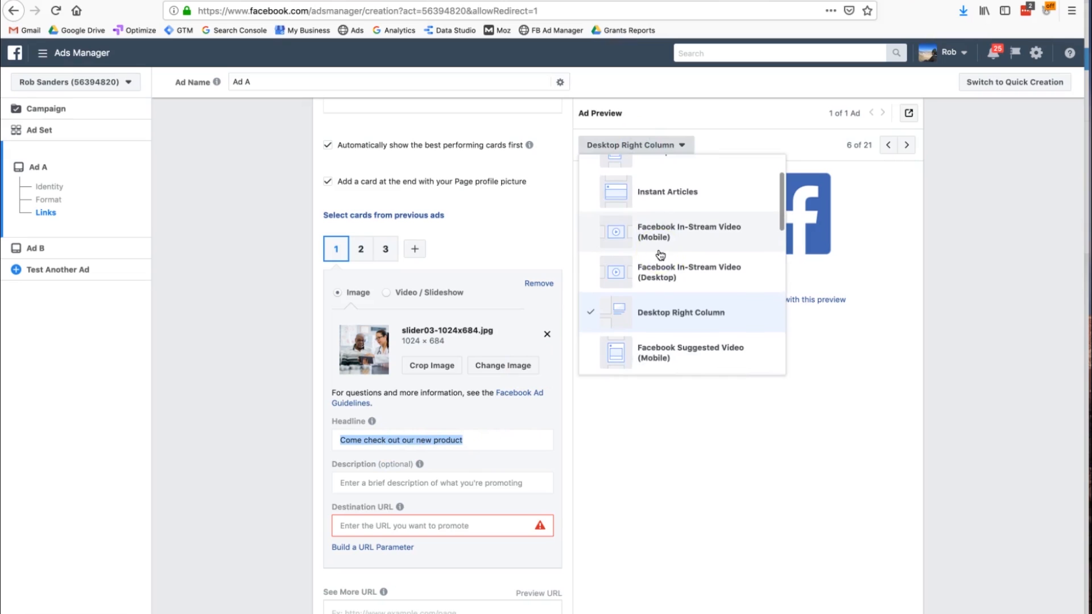
pyautogui.scroll(-2, 681, 361)
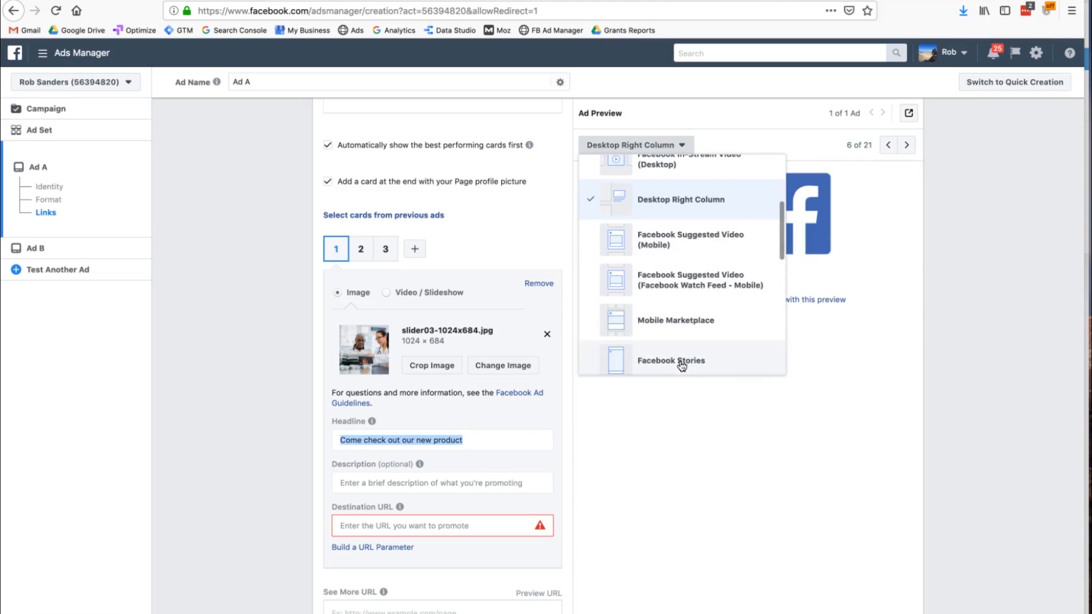
pyautogui.click(681, 343)
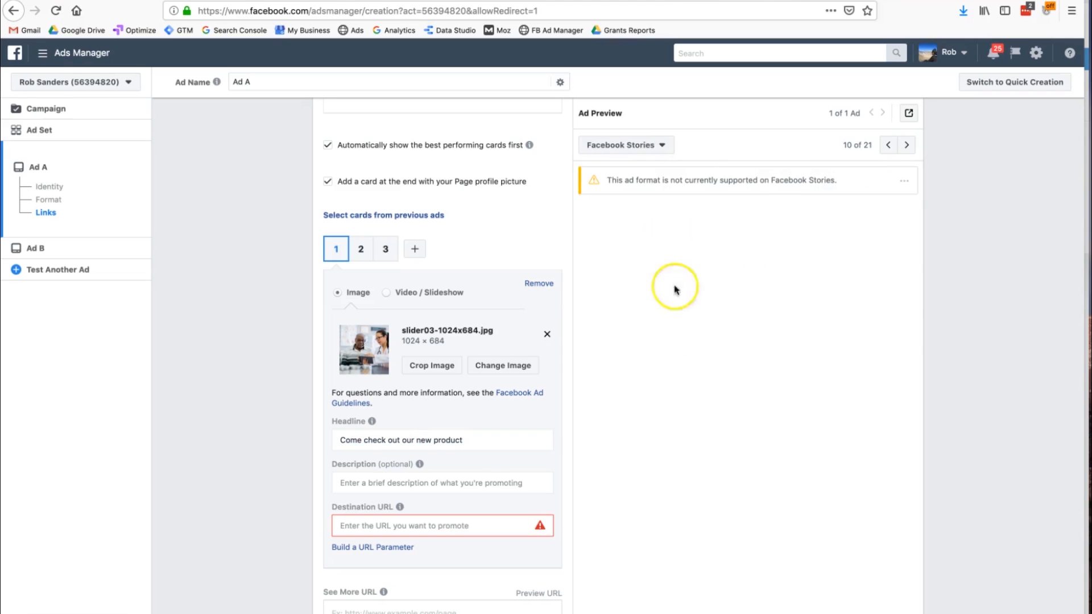
# Step: Switch the ad preview to the Instant Articles placement and check the first card's headline in it
pyautogui.click(637, 145)
pyautogui.scroll(2, 659, 240)
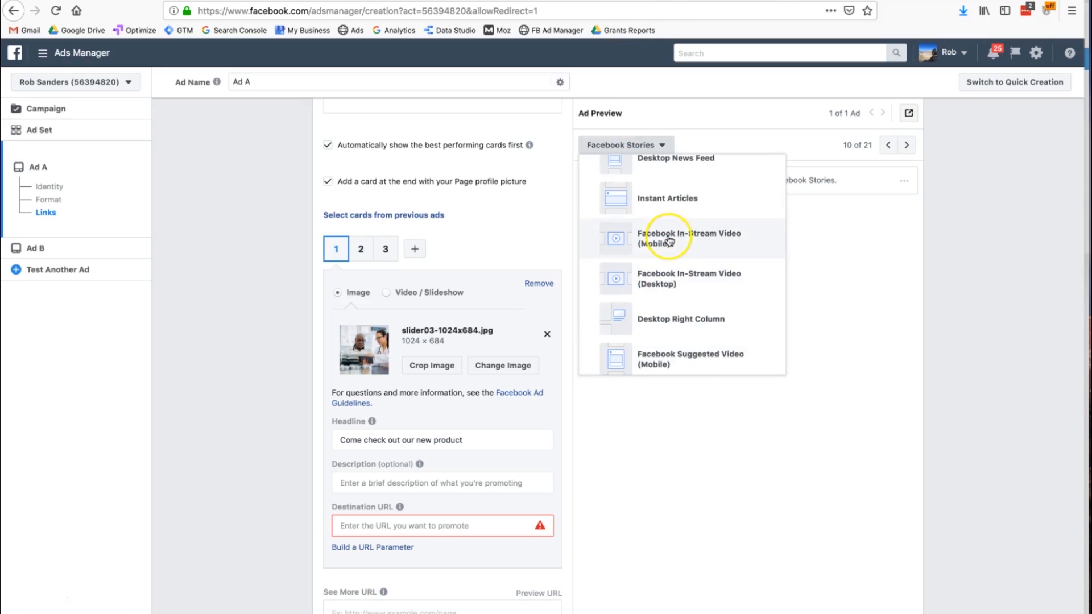
pyautogui.scroll(1, 663, 204)
pyautogui.click(662, 253)
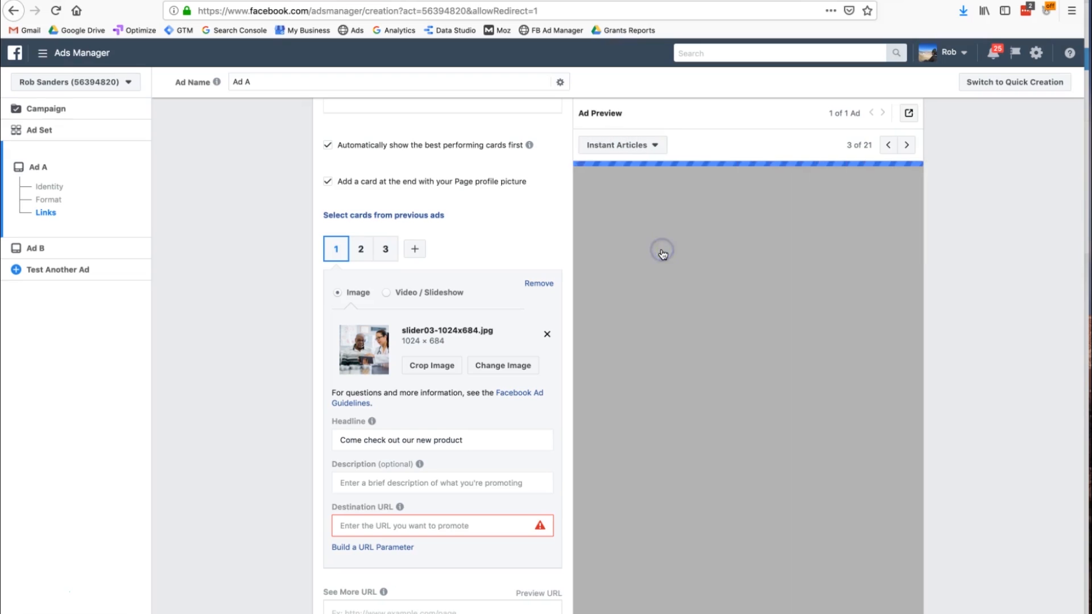
pyautogui.moveTo(666, 377); pyautogui.dragTo(739, 376)
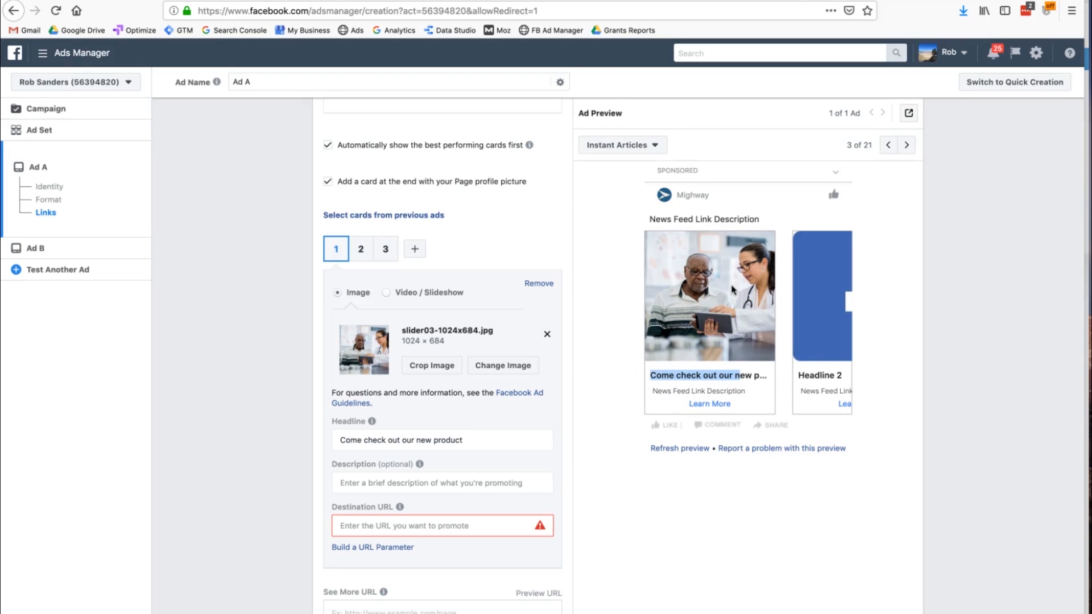
pyautogui.click(610, 145)
pyautogui.click(656, 567)
pyautogui.click(632, 145)
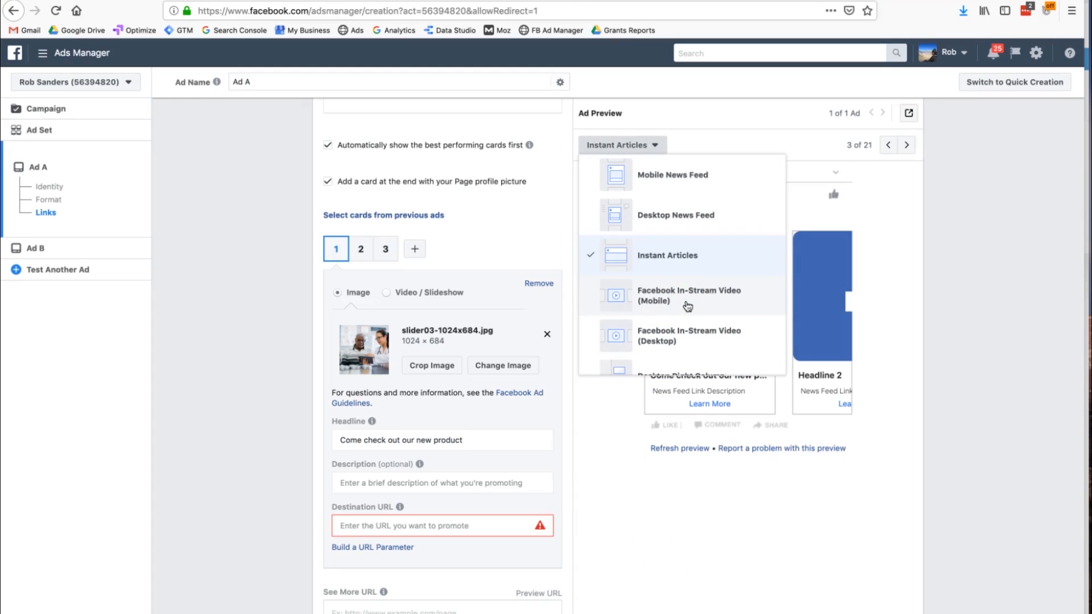
pyautogui.click(658, 438)
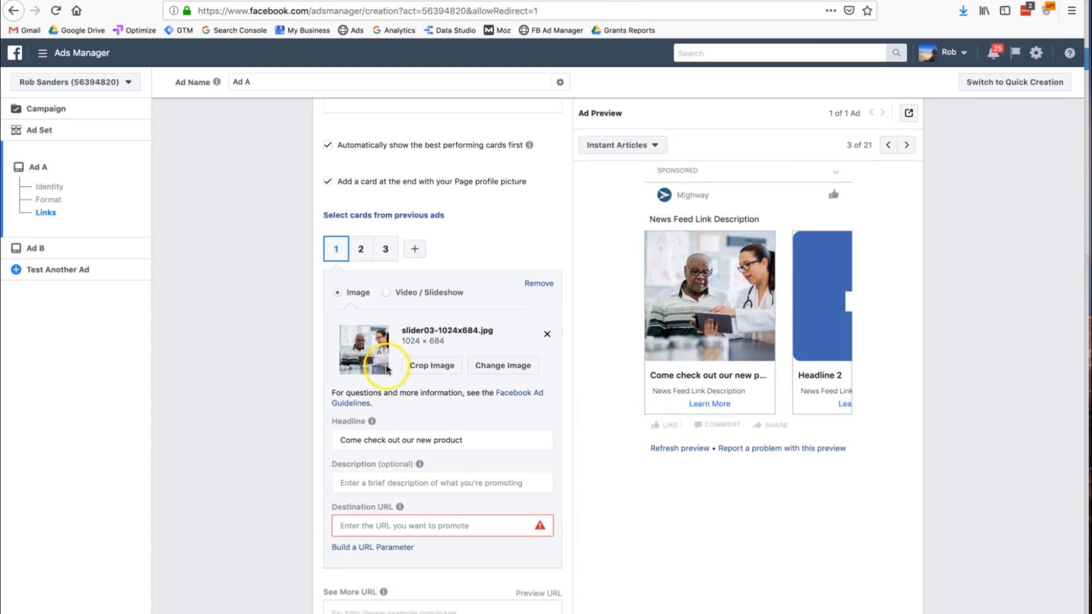
pyautogui.scroll(-1, 393, 367)
pyautogui.scroll(-3, 396, 362)
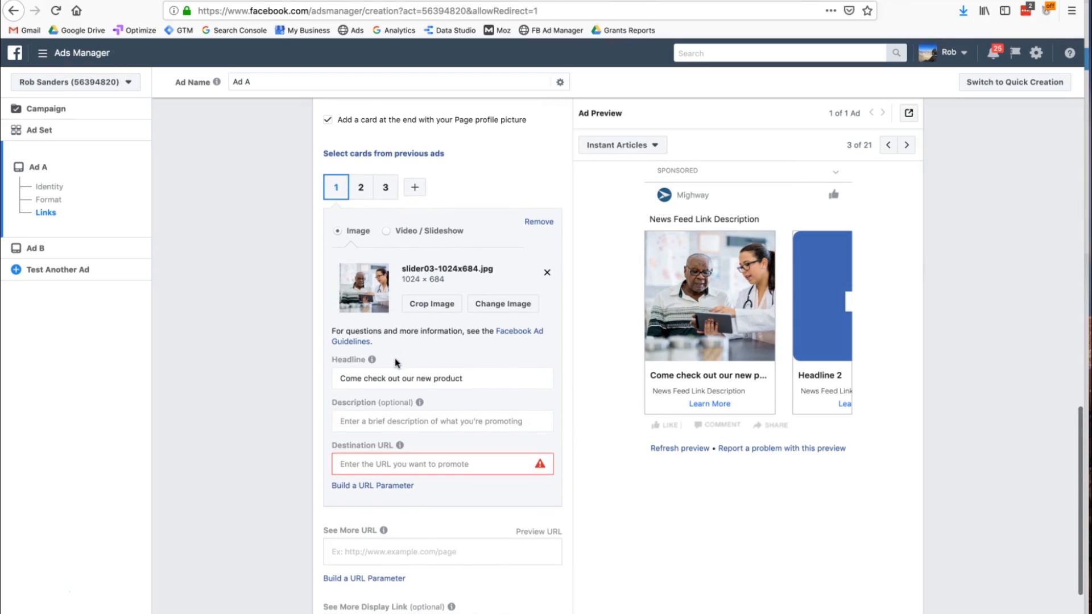
pyautogui.click(391, 411)
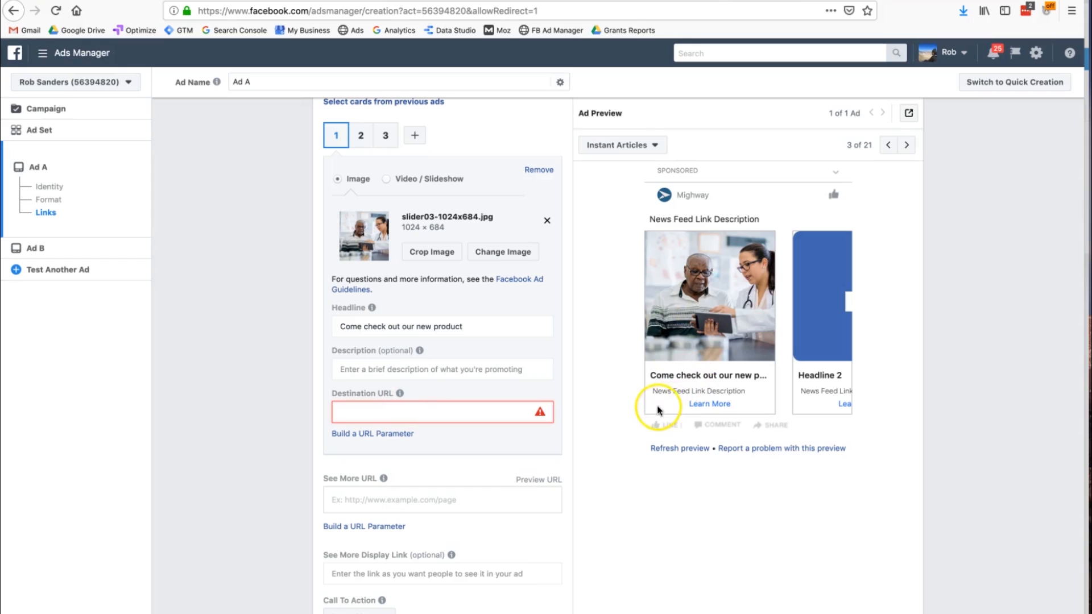
pyautogui.click(623, 146)
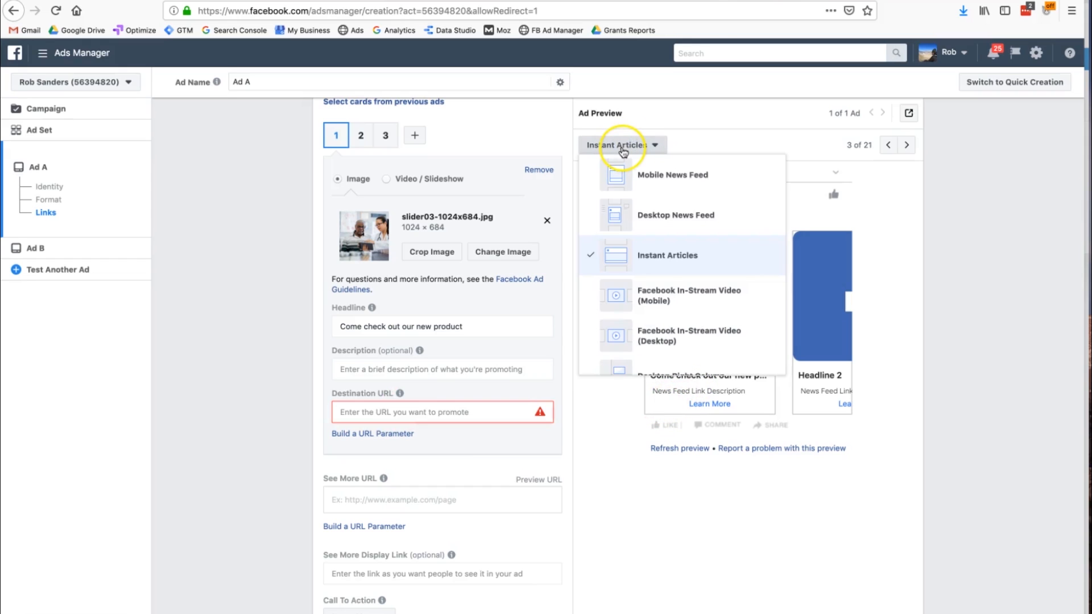
pyautogui.click(622, 147)
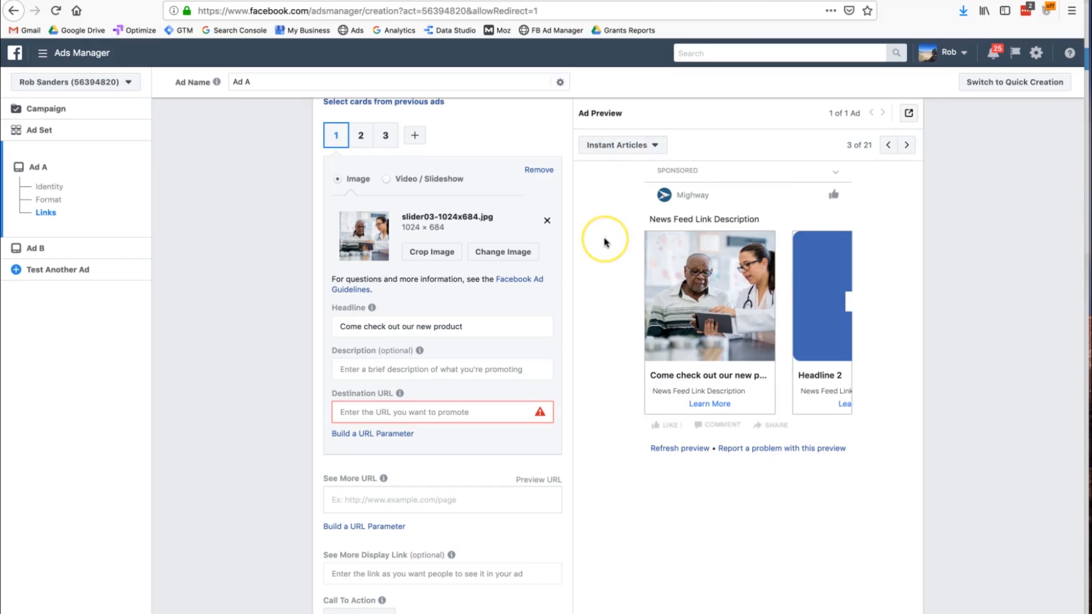
# Step: Finish Ad A with its current carousel settings and continue to Ad B
pyautogui.scroll(-2, 606, 243)
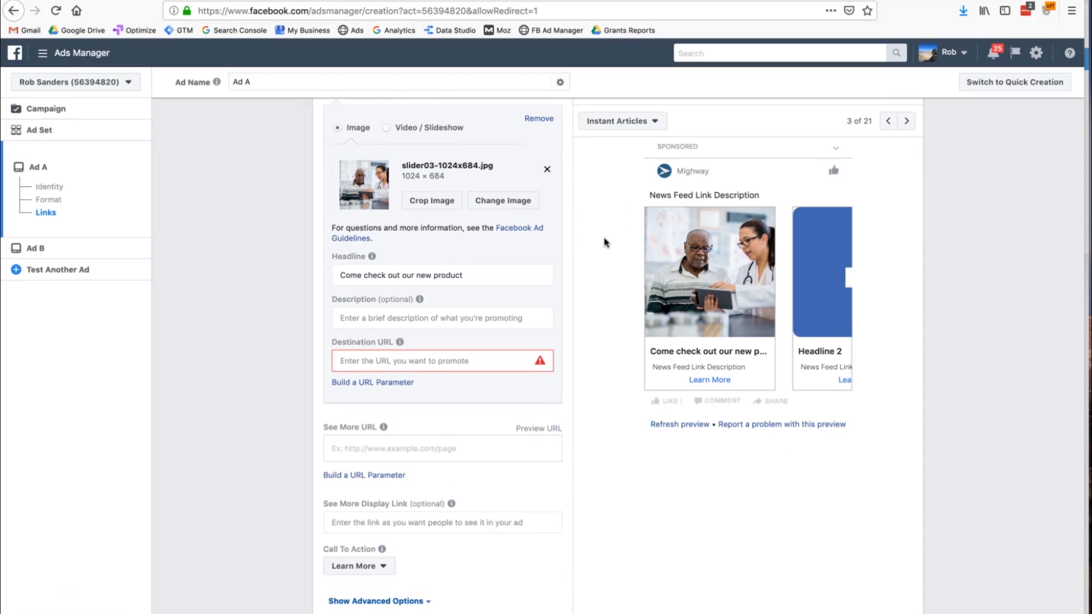
pyautogui.scroll(-1, 660, 393)
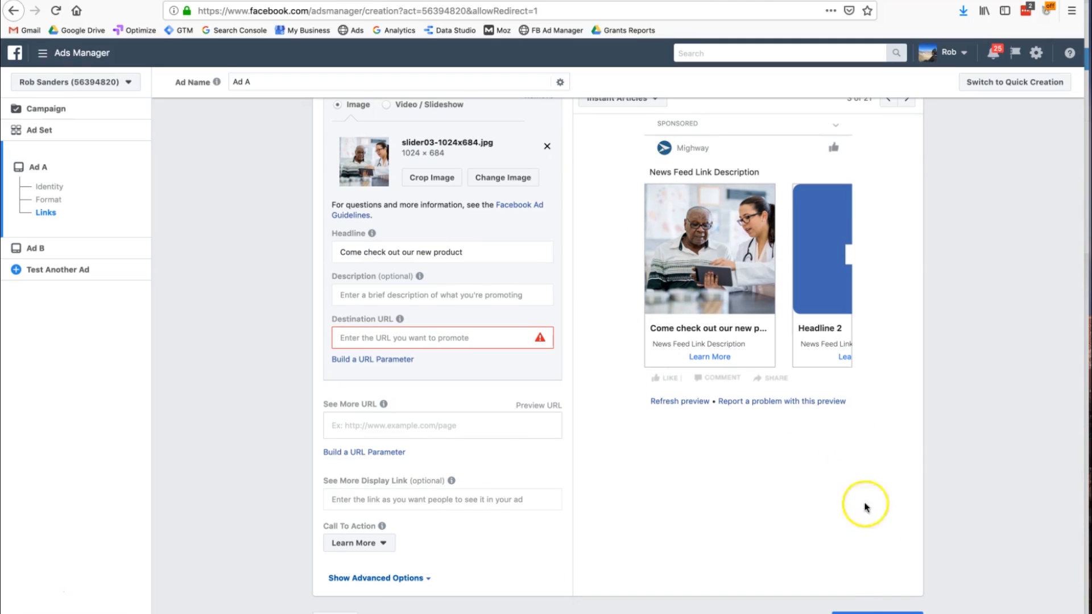
pyautogui.click(889, 609)
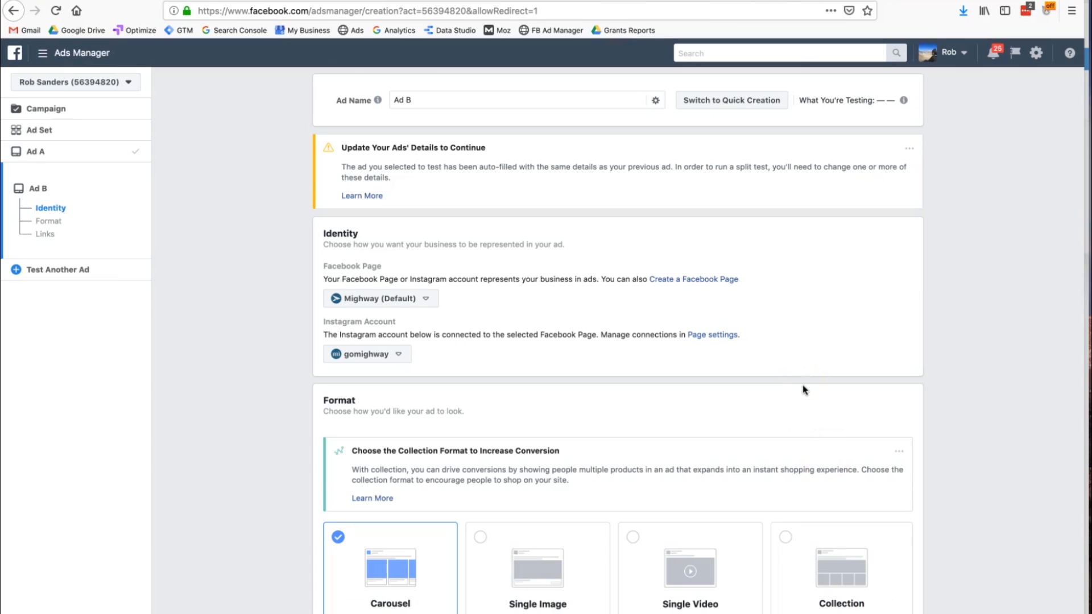
# Step: Examine Ad B's auto-filled identity, carousel format, card image, headline and destination URL field
pyautogui.scroll(-2, 804, 387)
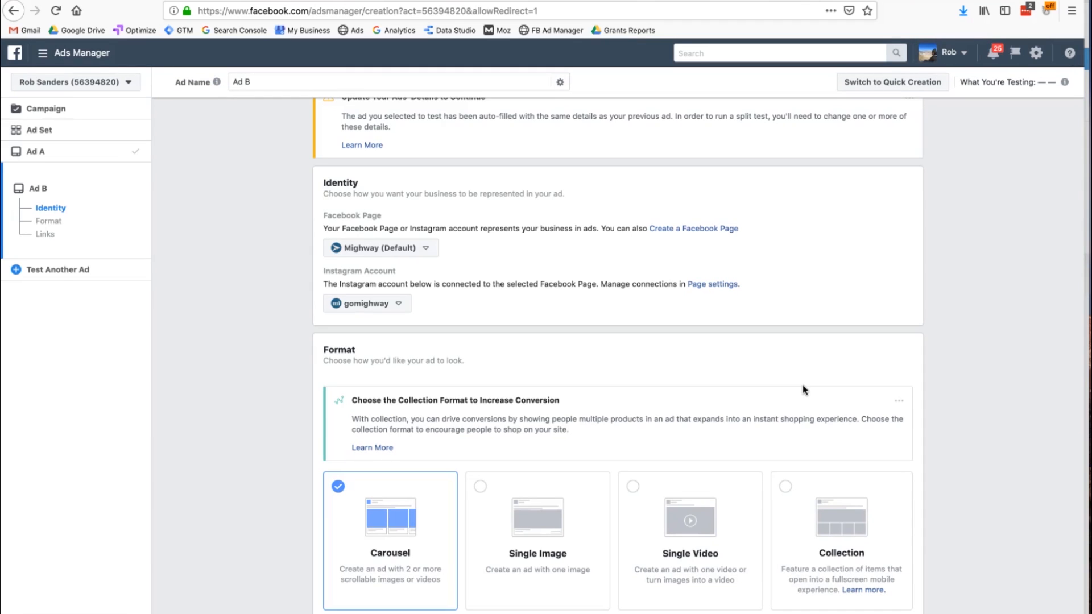
pyautogui.scroll(-5, 804, 390)
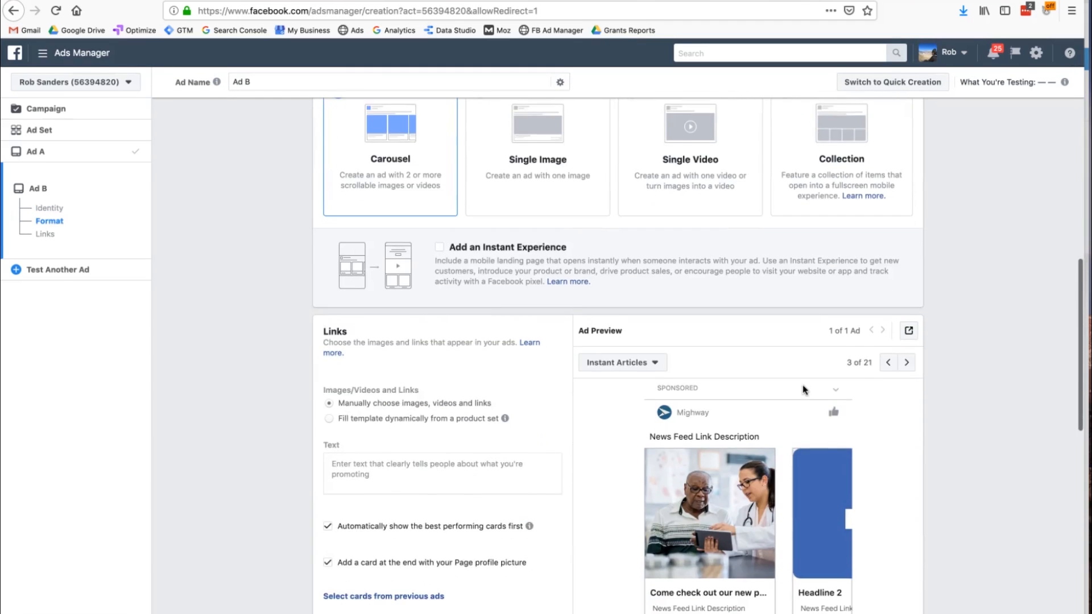
pyautogui.scroll(1, 804, 390)
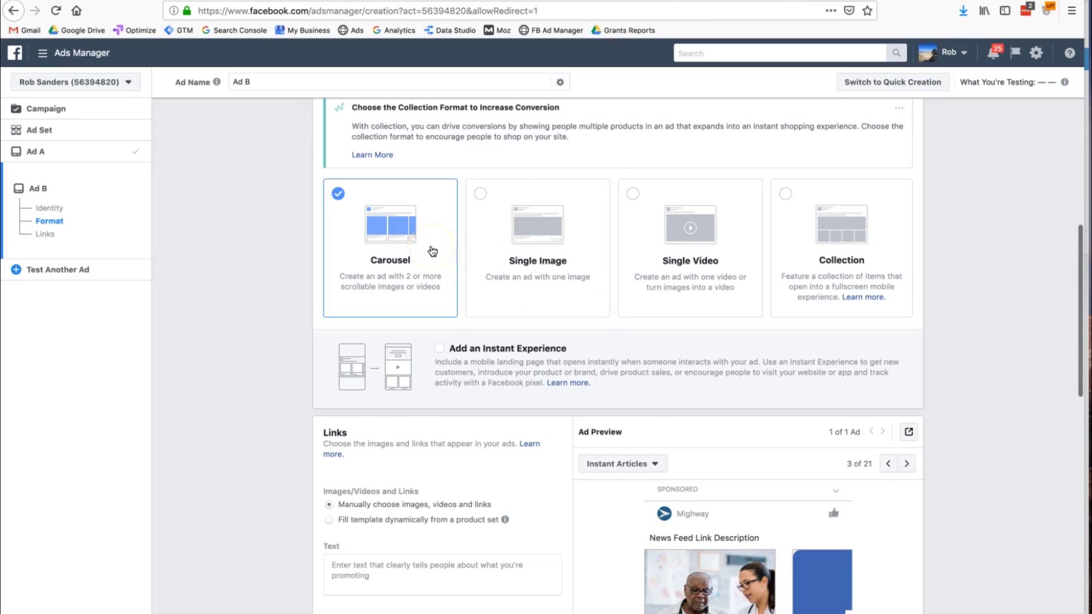
pyautogui.scroll(1, 432, 251)
pyautogui.scroll(-7, 430, 343)
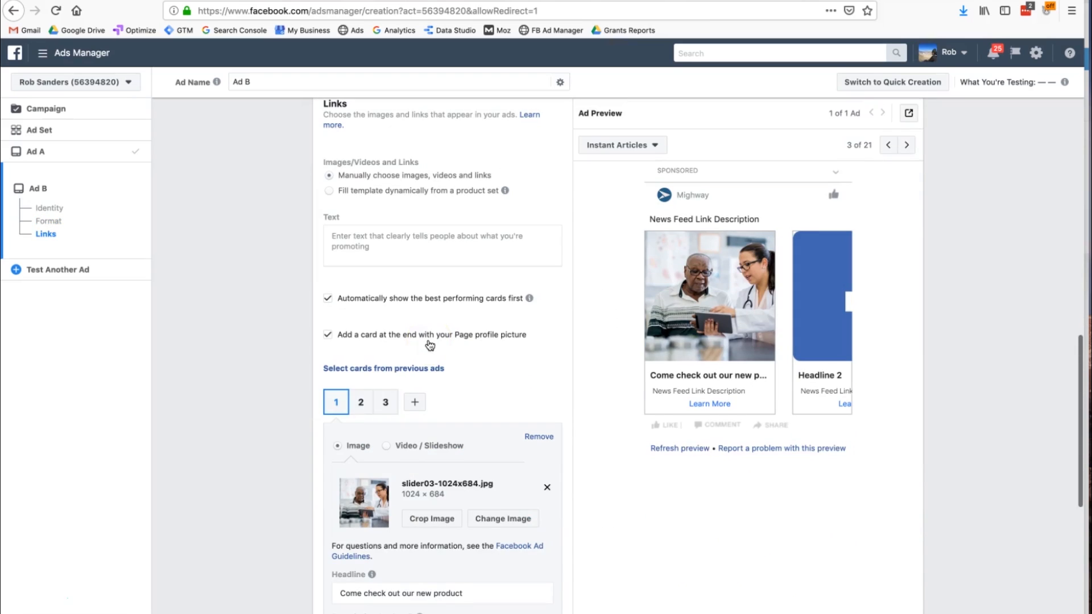
pyautogui.scroll(-3, 429, 343)
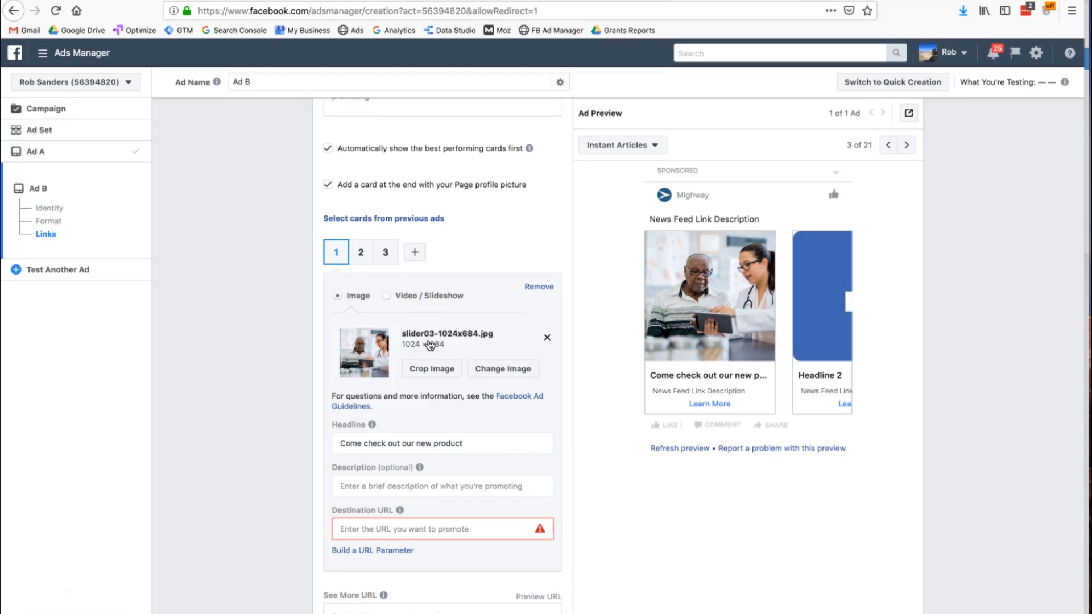
pyautogui.scroll(-1, 445, 443)
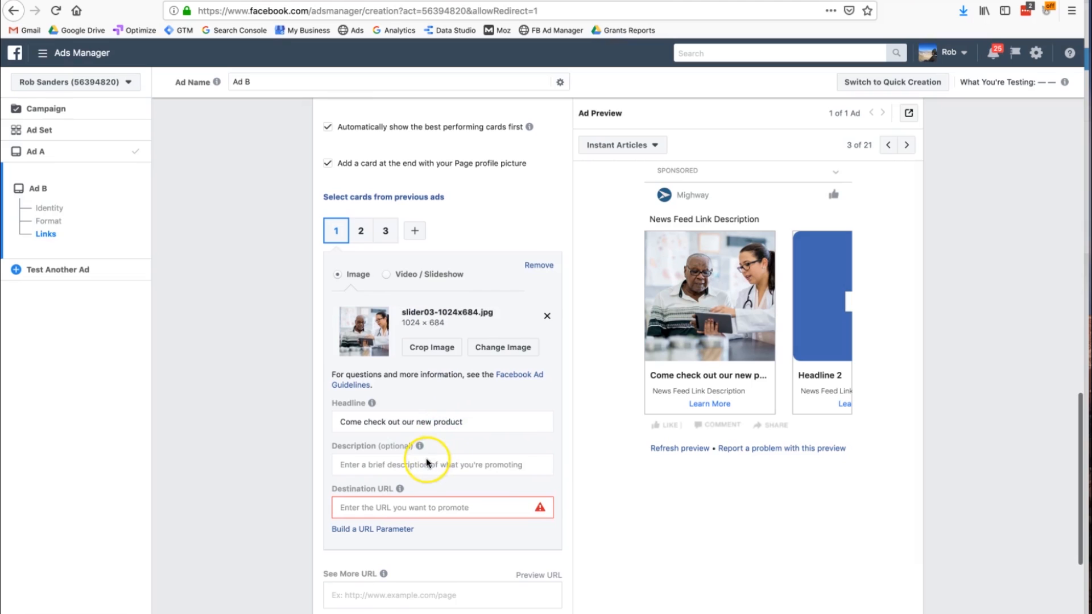
pyautogui.tripleClick(406, 422)
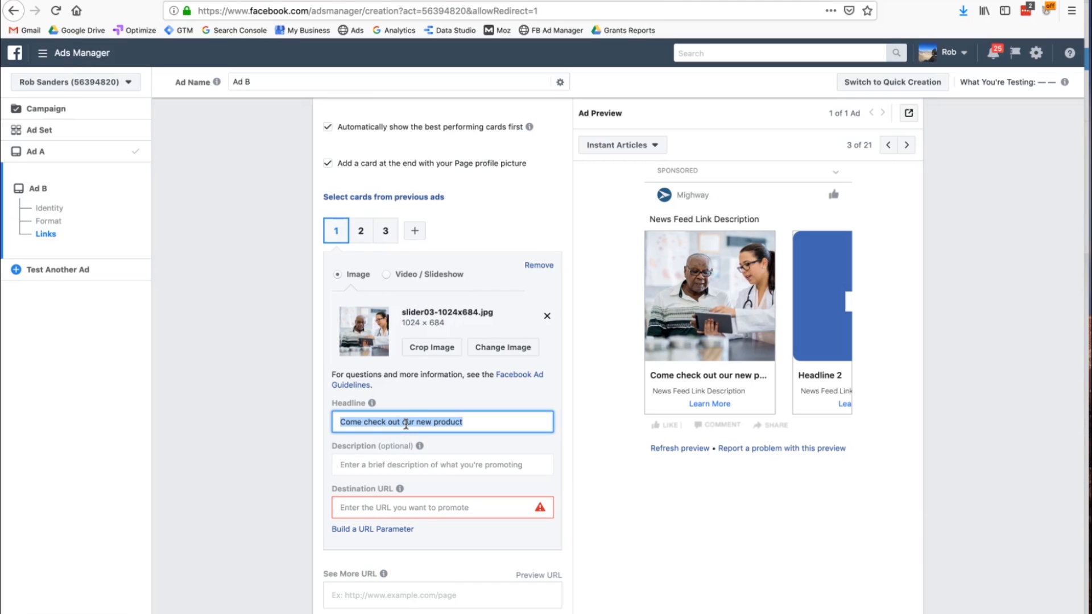
pyautogui.click(410, 505)
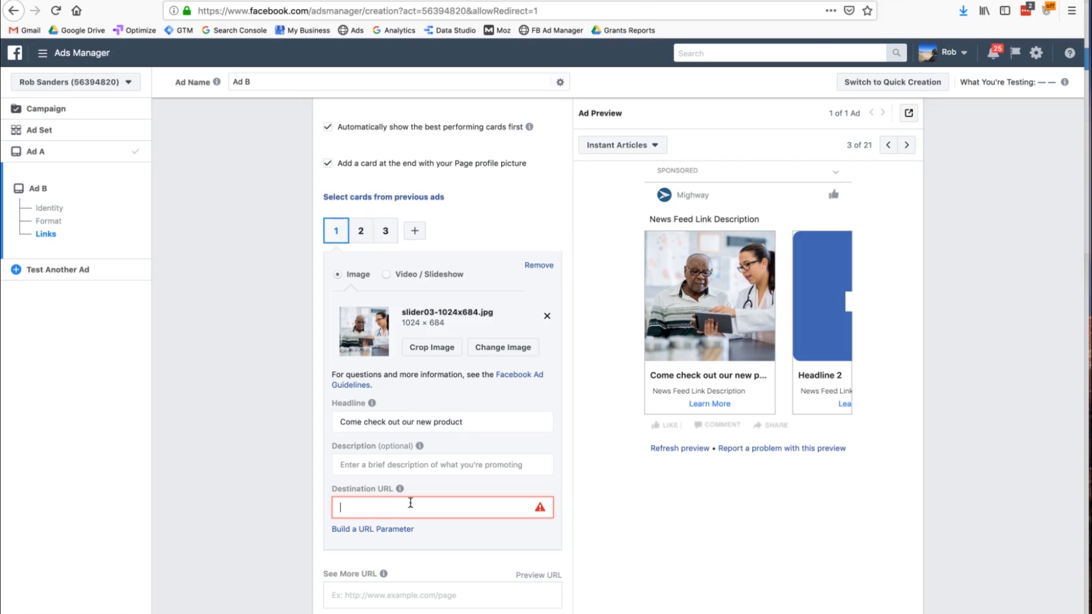
# Step: Try to confirm the campaign with Ad B's auto-filled details and review the reported errors
pyautogui.scroll(-5, 411, 503)
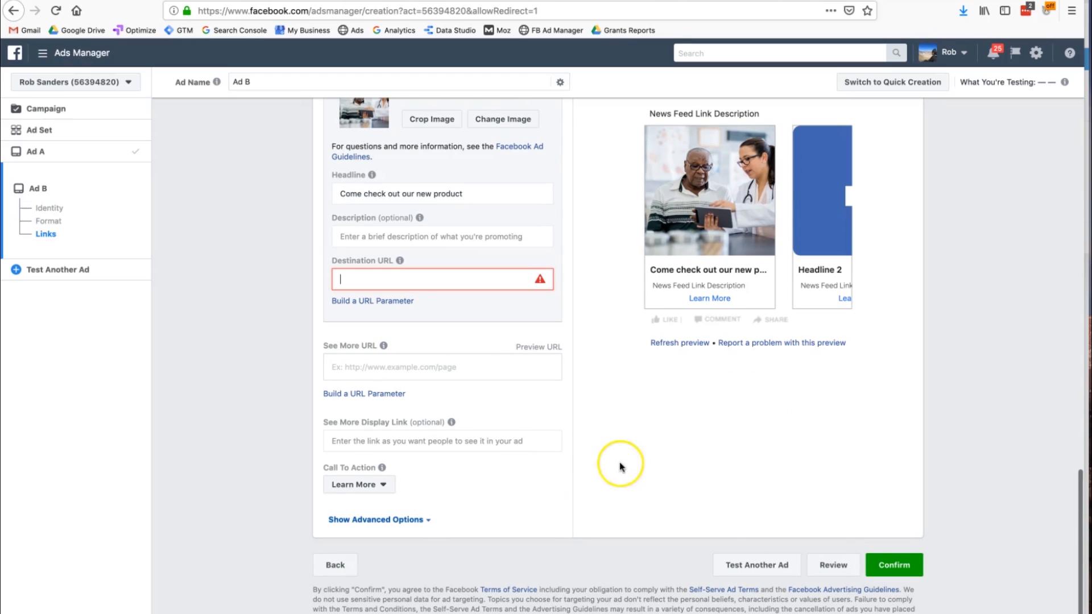
pyautogui.click(882, 562)
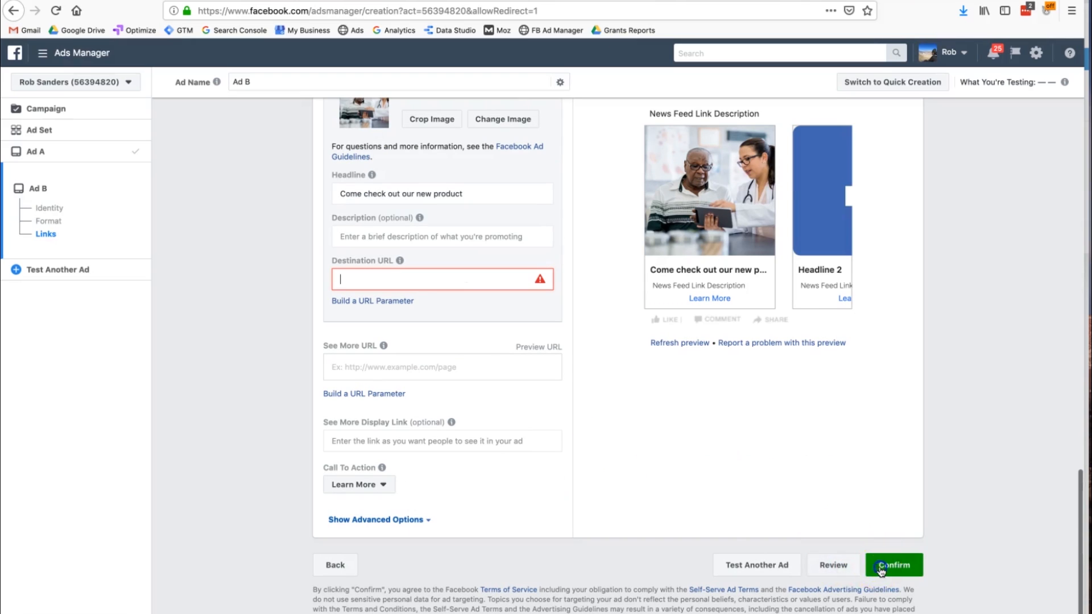
pyautogui.scroll(-3, 882, 571)
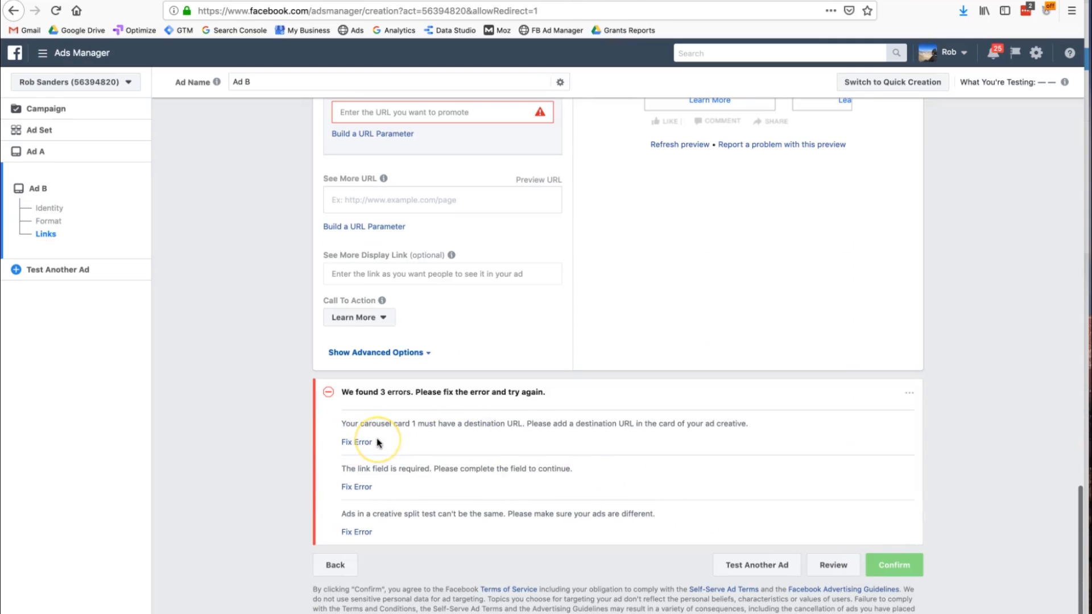
pyautogui.scroll(15, 377, 443)
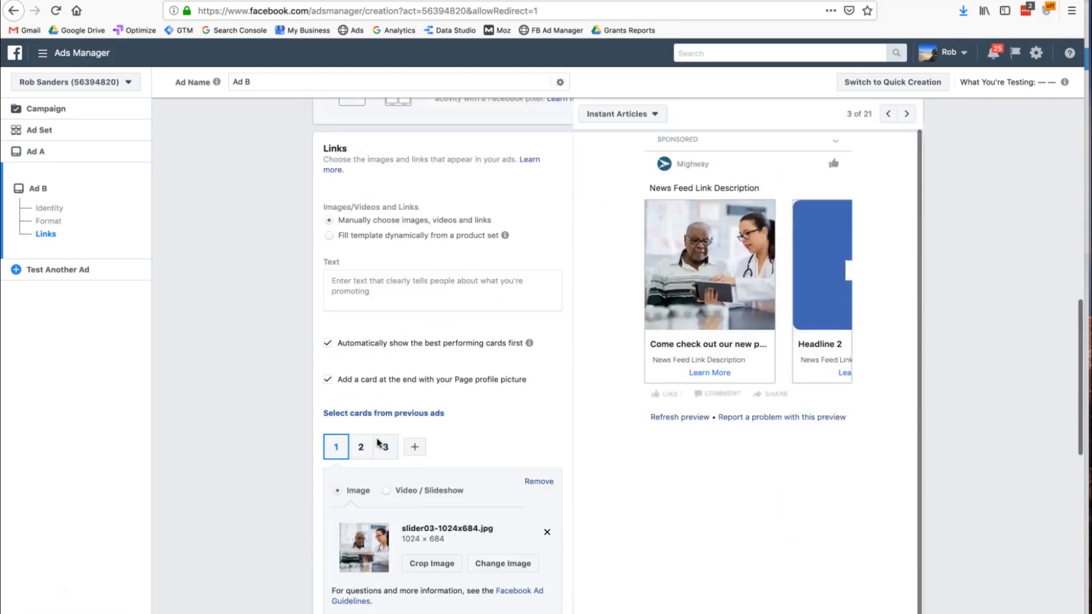
pyautogui.scroll(-15, 377, 443)
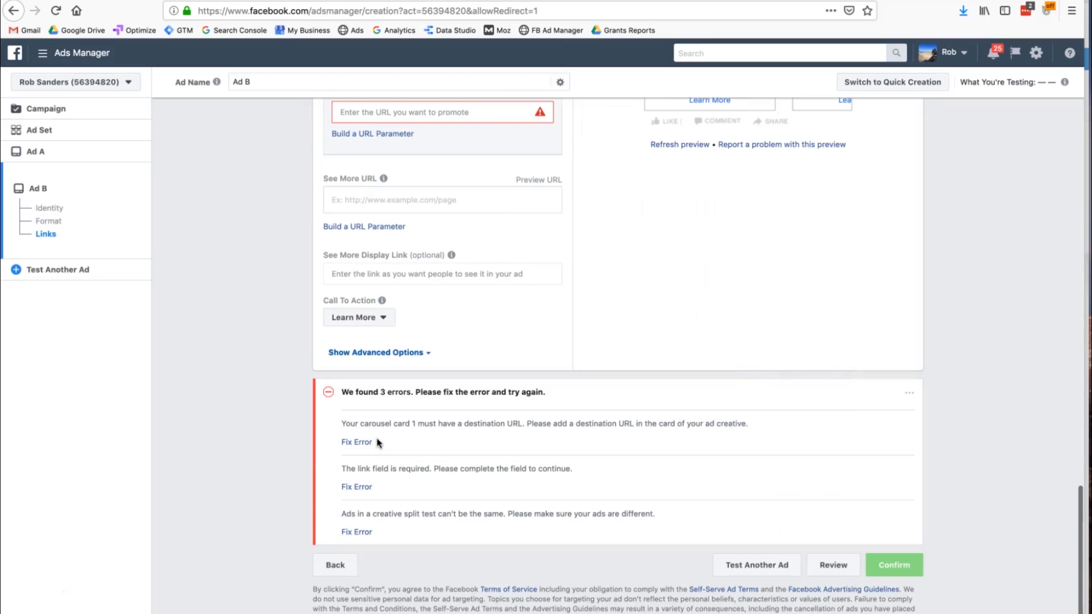
pyautogui.click(355, 442)
pyautogui.moveTo(385, 423); pyautogui.dragTo(408, 485)
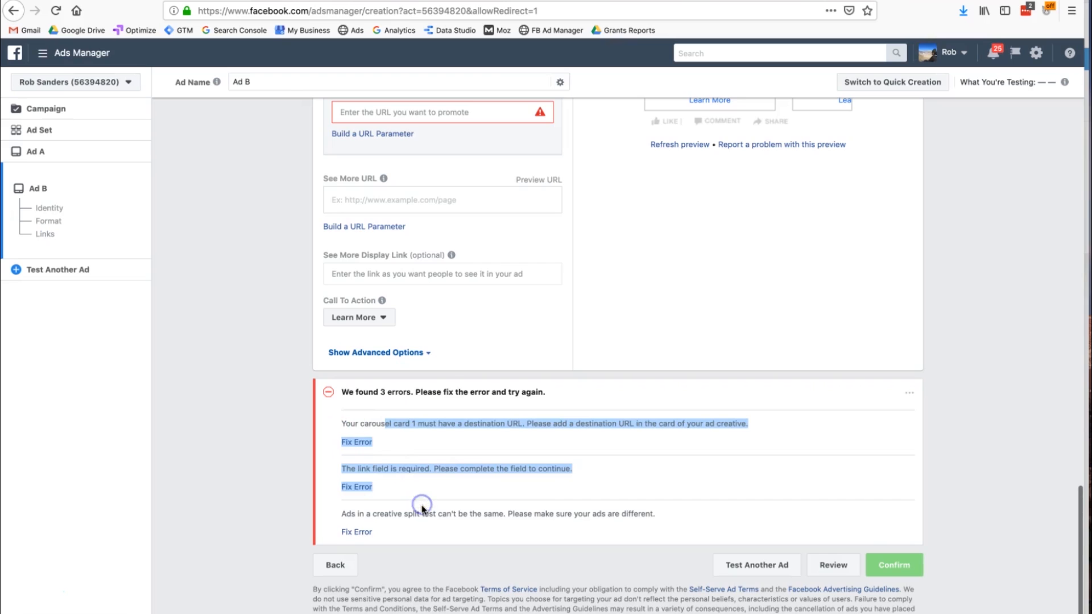
# Step: Change Ad B's format to Single Image
pyautogui.scroll(12, 422, 506)
pyautogui.scroll(10, 421, 509)
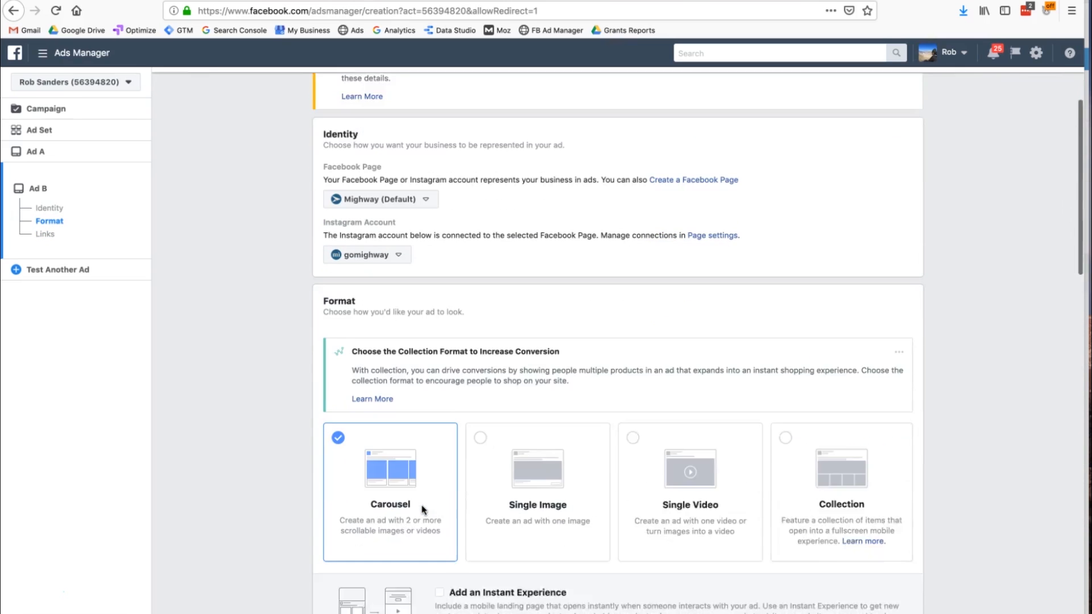
pyautogui.scroll(-2, 501, 409)
pyautogui.click(525, 420)
# Step: Add the 1024 × 455 "your-cancer" picture from the account's image assets as Ad B's image
pyautogui.scroll(-6, 527, 422)
pyautogui.scroll(-2, 526, 422)
pyautogui.click(380, 328)
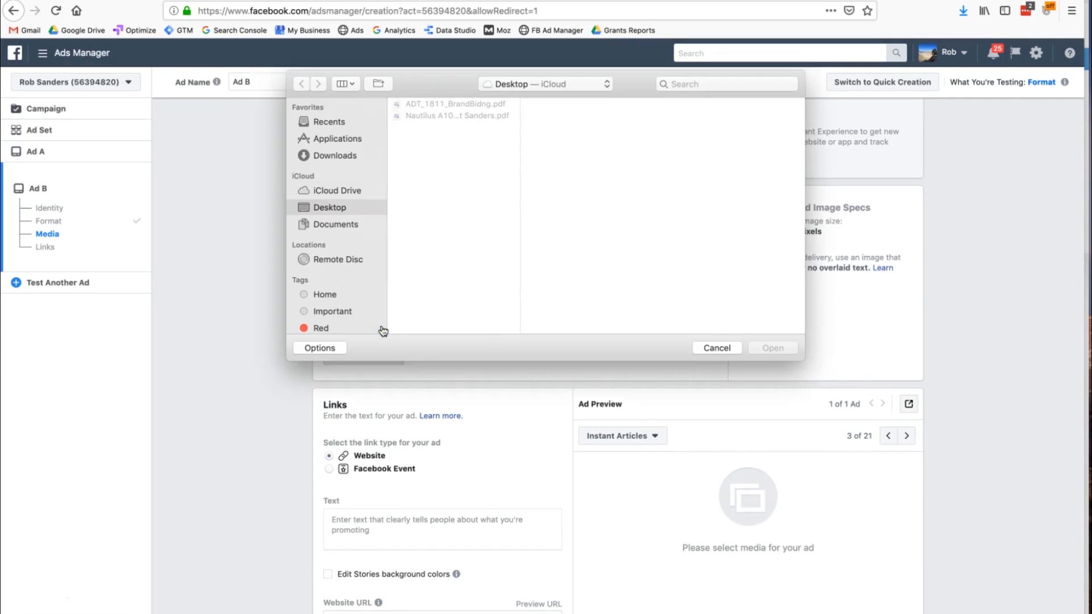
pyautogui.click(704, 356)
pyautogui.click(378, 257)
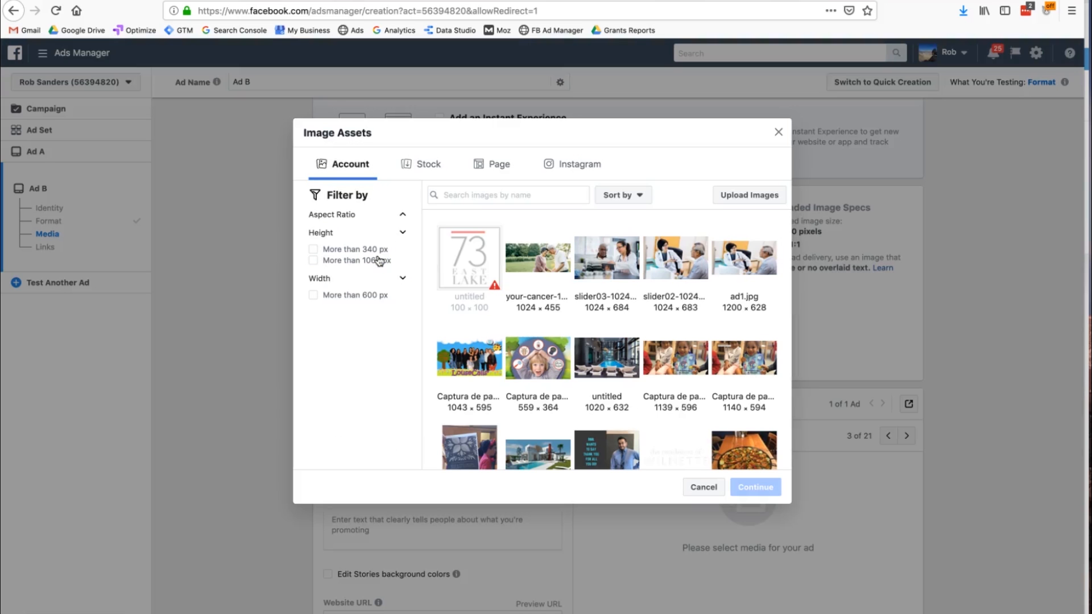
pyautogui.click(549, 252)
pyautogui.click(755, 526)
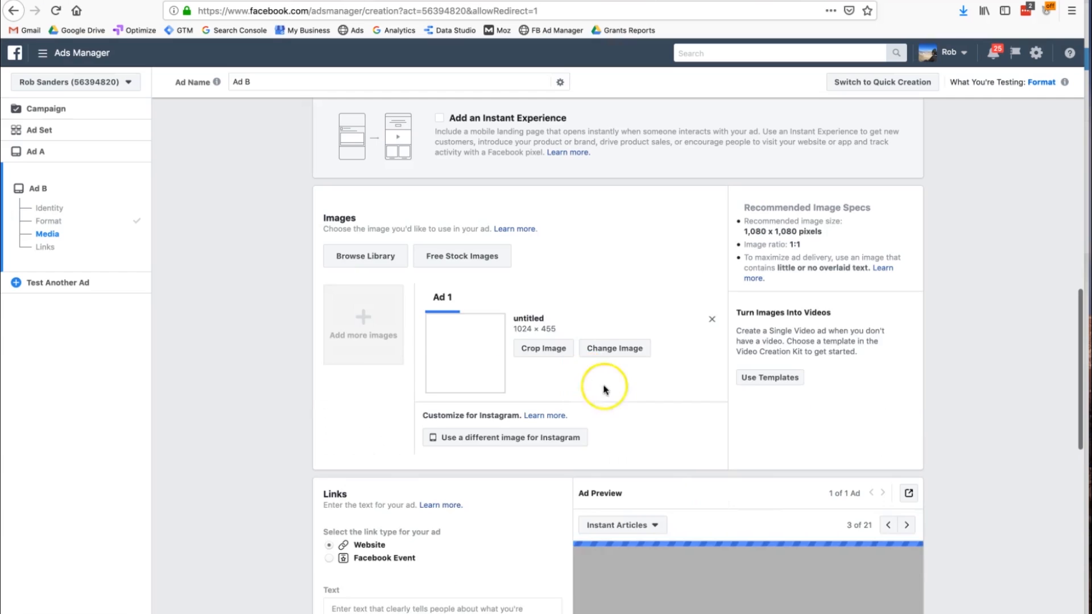
pyautogui.scroll(-5, 609, 407)
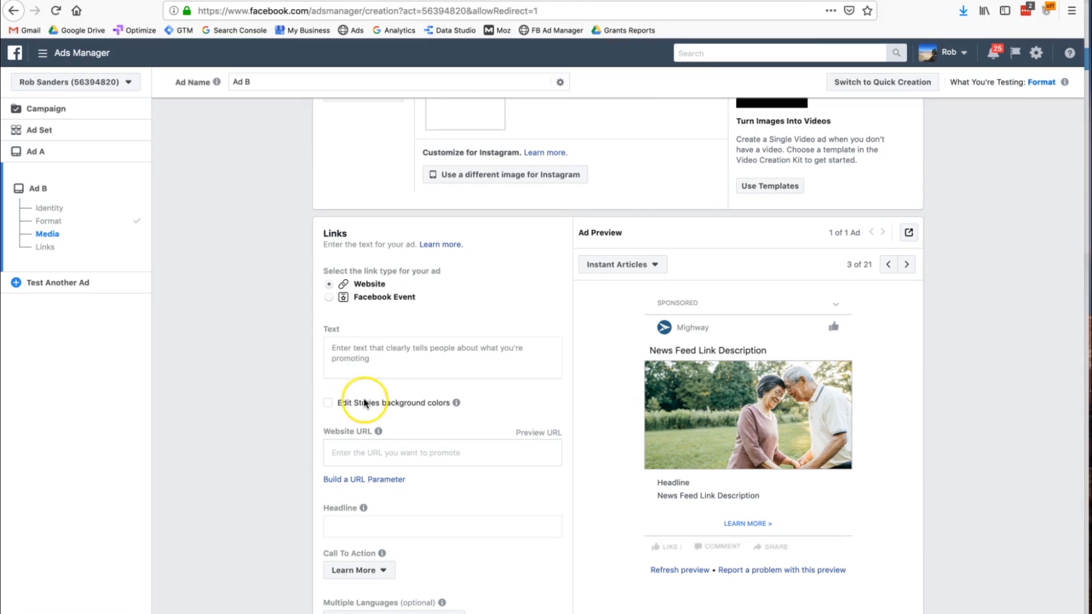
pyautogui.click(385, 369)
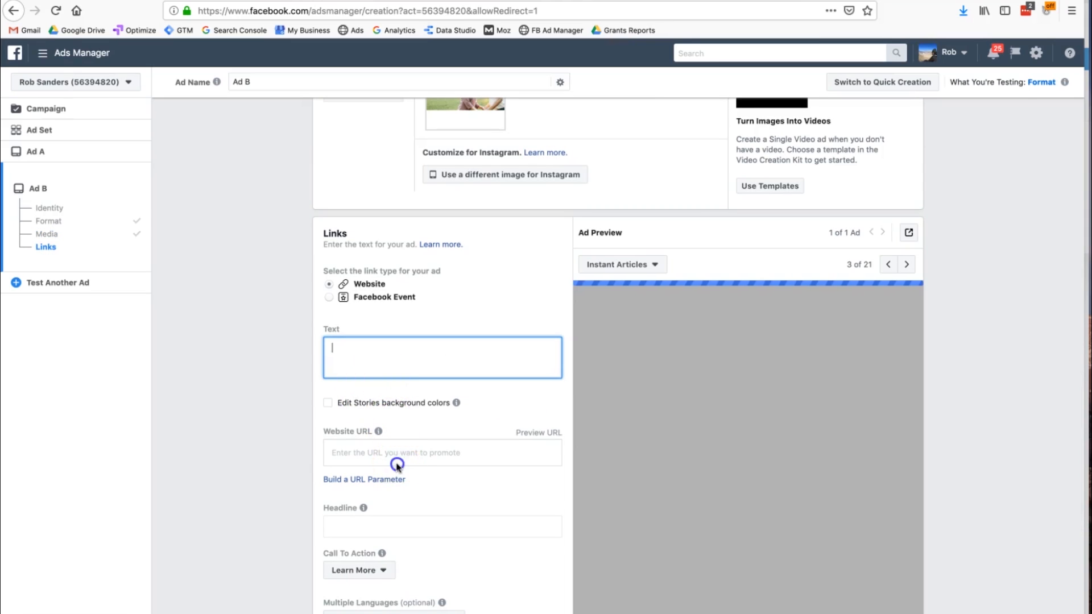
pyautogui.click(395, 459)
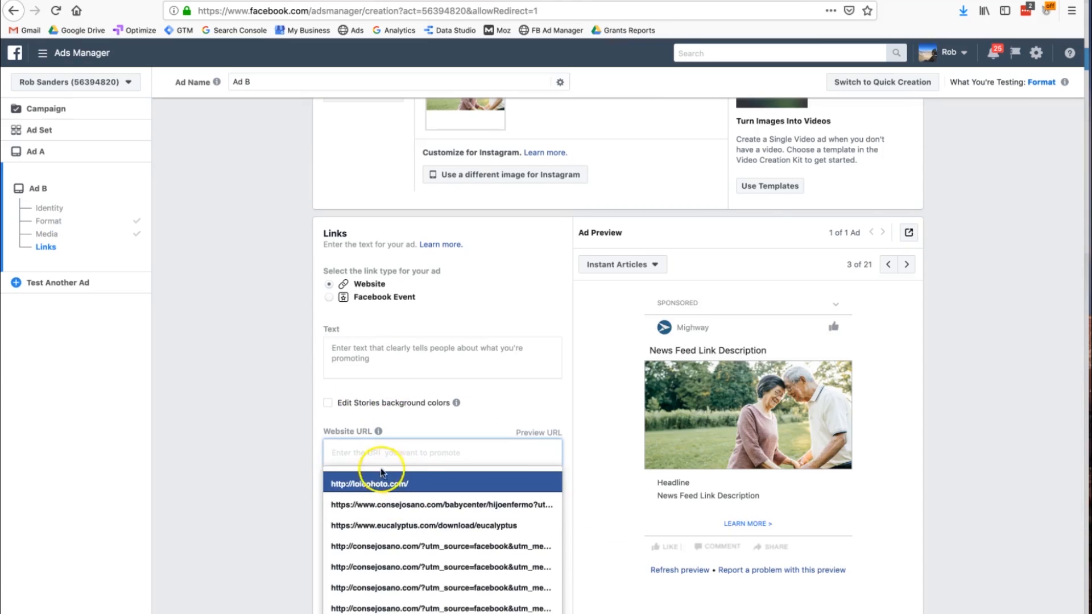
pyautogui.click(349, 484)
pyautogui.click(355, 522)
pyautogui.write('Check out our product')
pyautogui.scroll(-3, 356, 526)
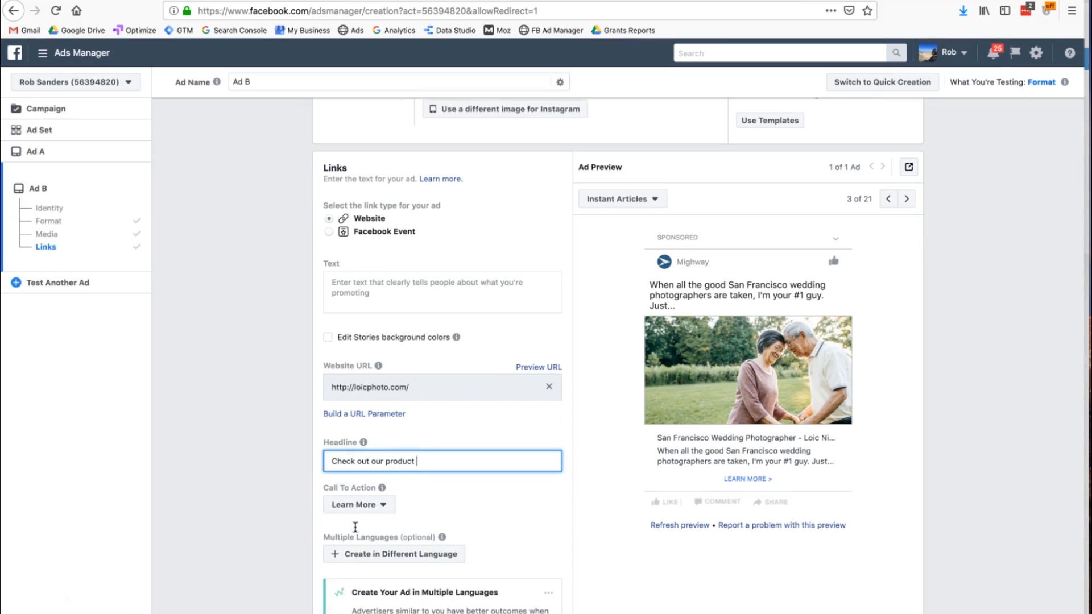
# Step: Set Ad B's call to action to Contact Us
pyautogui.click(359, 455)
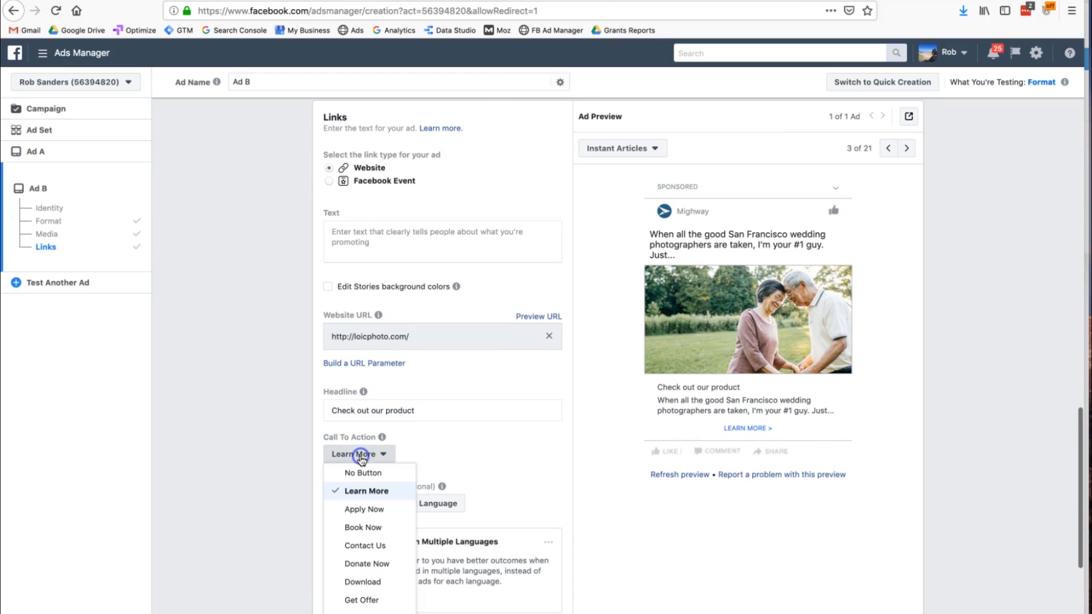
pyautogui.click(370, 506)
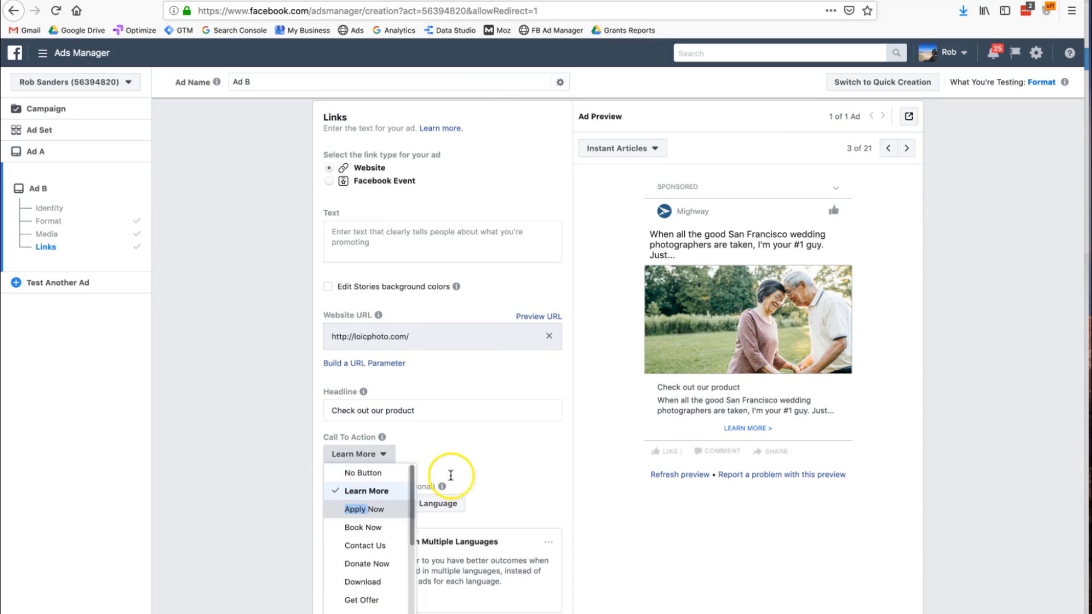
pyautogui.click(365, 546)
pyautogui.scroll(-3, 361, 398)
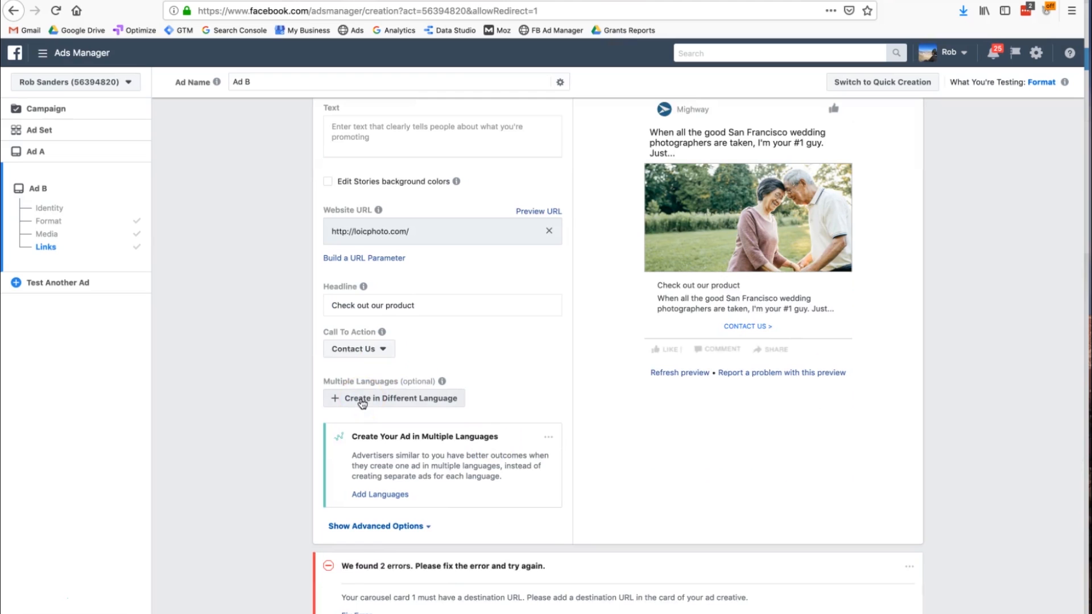
# Step: Recheck Ad B's format options, chosen image, link details and the listed errors
pyautogui.scroll(-3, 362, 403)
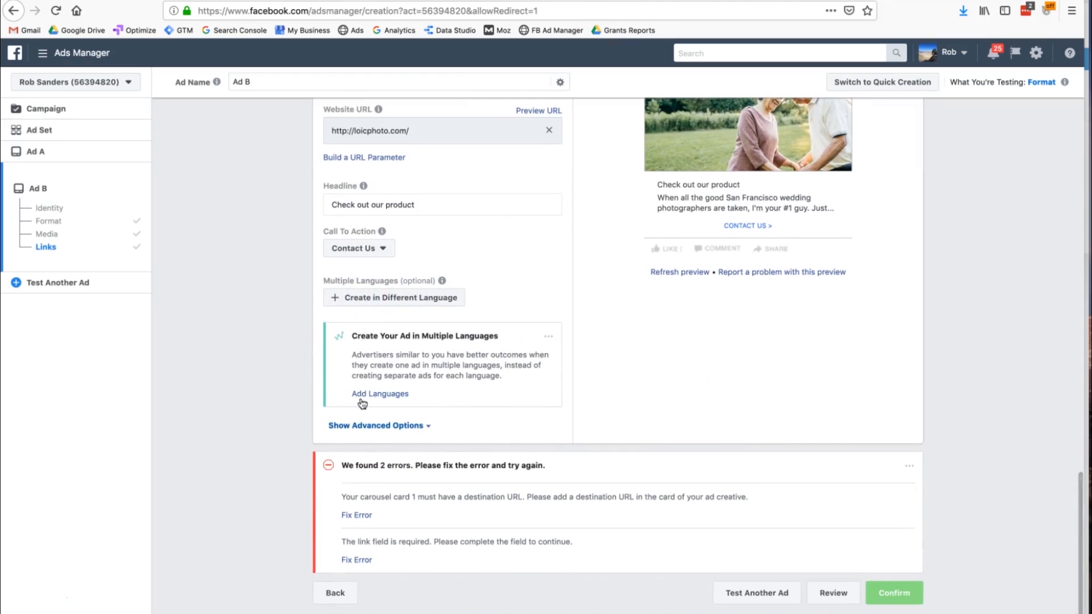
pyautogui.scroll(10, 362, 403)
pyautogui.scroll(8, 362, 403)
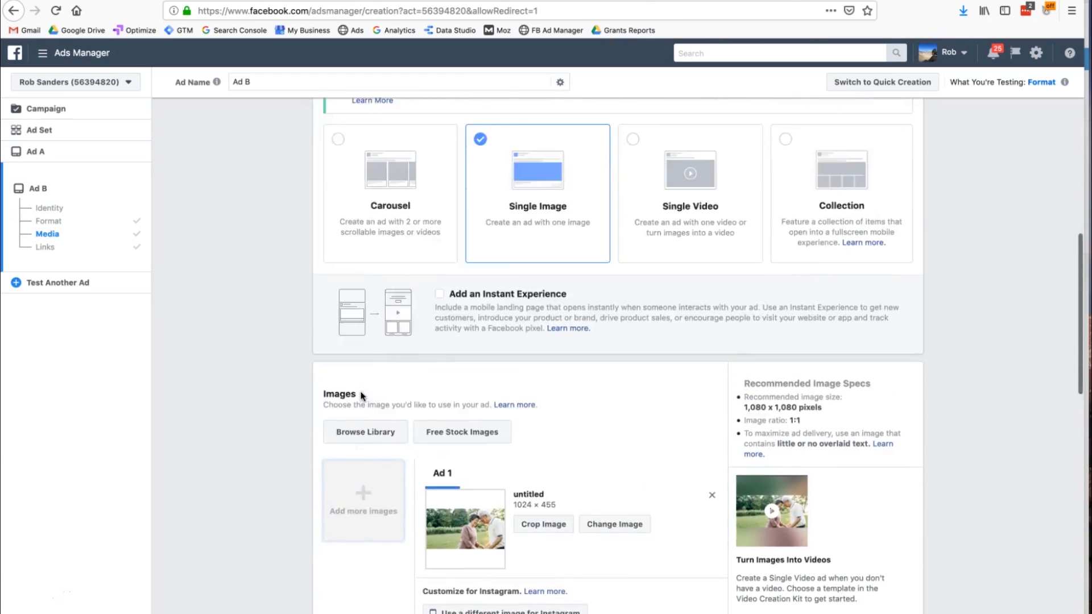
pyautogui.click(656, 292)
pyautogui.scroll(-15, 674, 310)
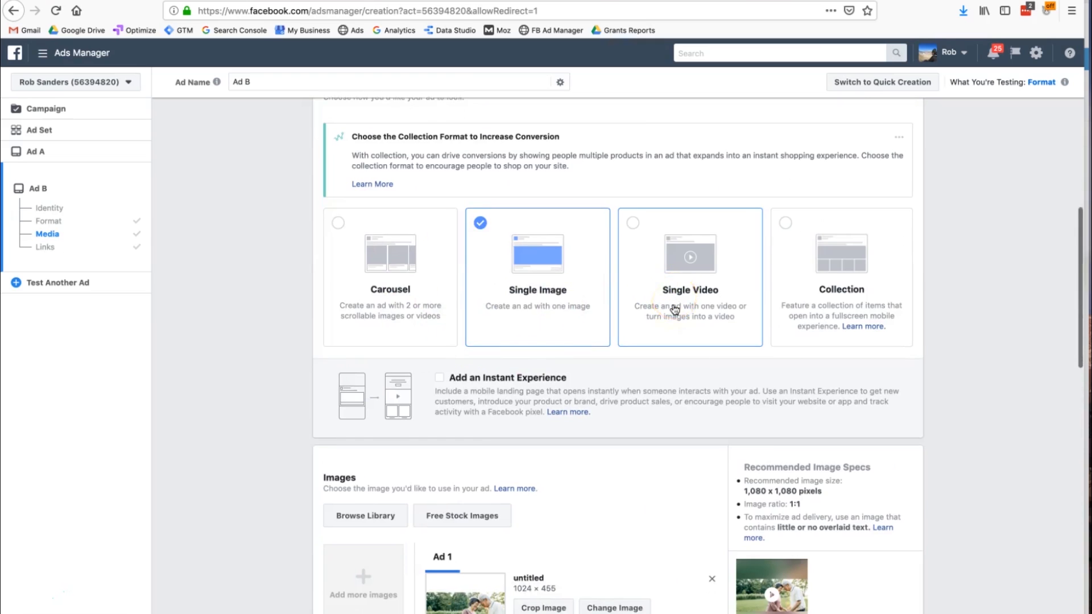
pyautogui.scroll(15, 674, 310)
pyautogui.scroll(-15, 674, 310)
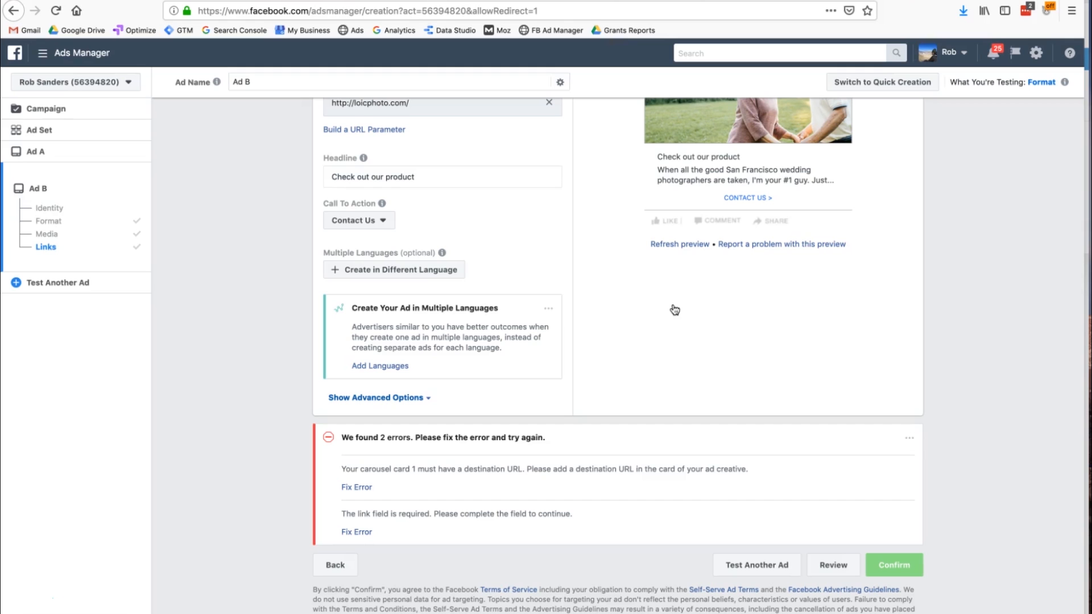
# Step: Review the draft campaign's summary before confirming and go from it to the reported errors
pyautogui.click(833, 565)
pyautogui.click(673, 593)
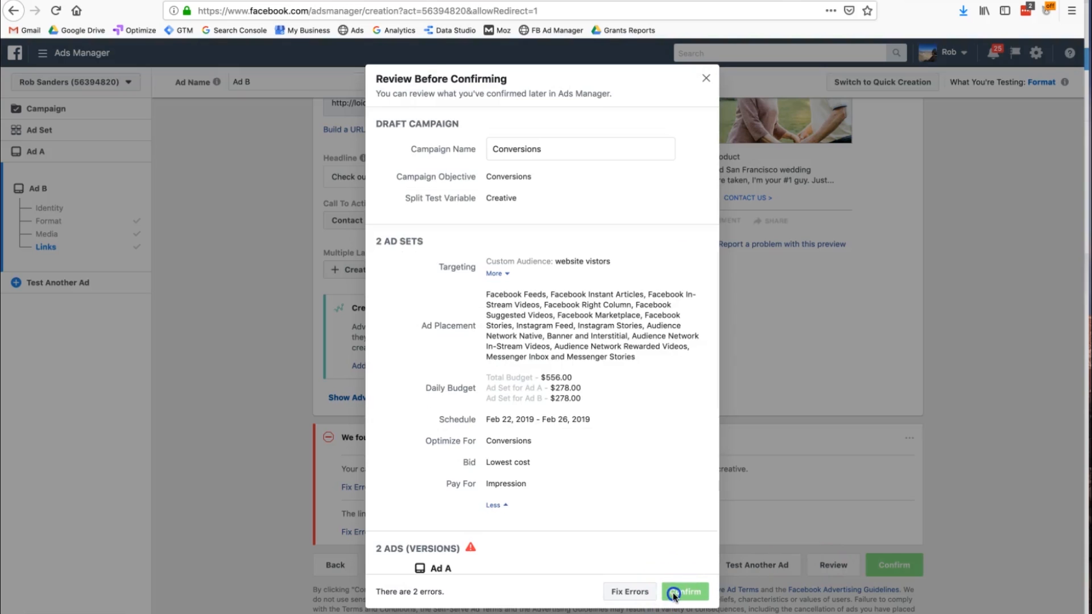
pyautogui.click(636, 591)
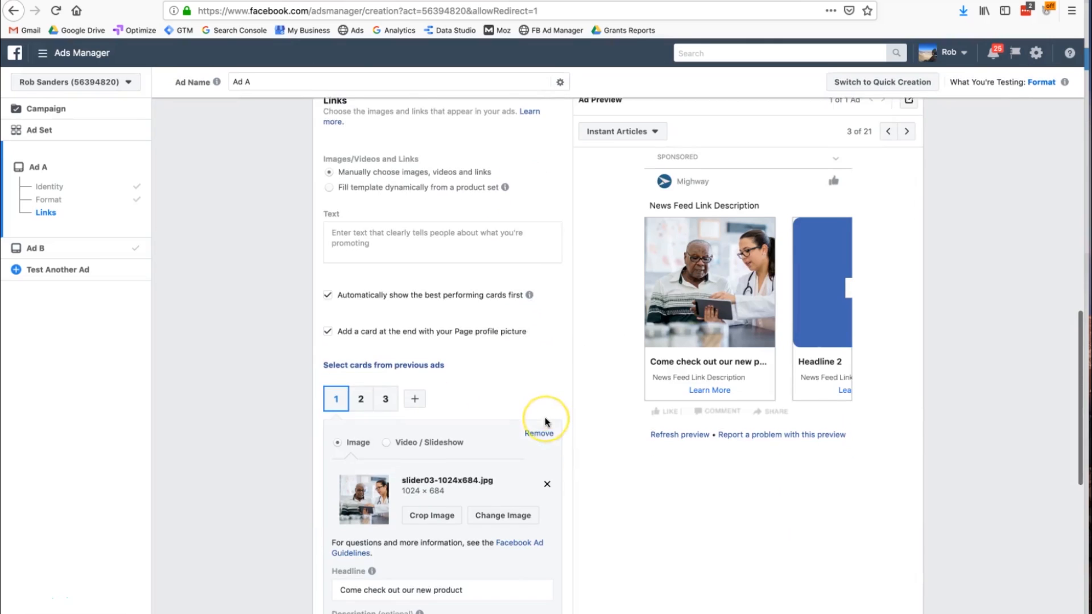
# Step: Change Ad A's format to Single Image and add the 1024 × 683 "slider02" picture from the account's image assets
pyautogui.scroll(5, 545, 421)
pyautogui.click(481, 223)
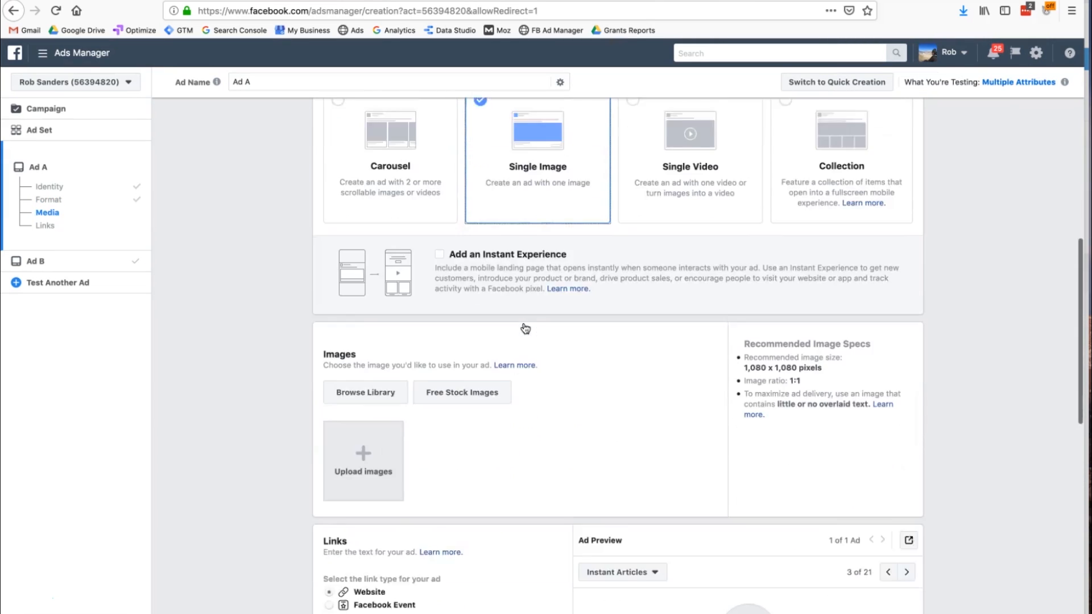
pyautogui.click(380, 154)
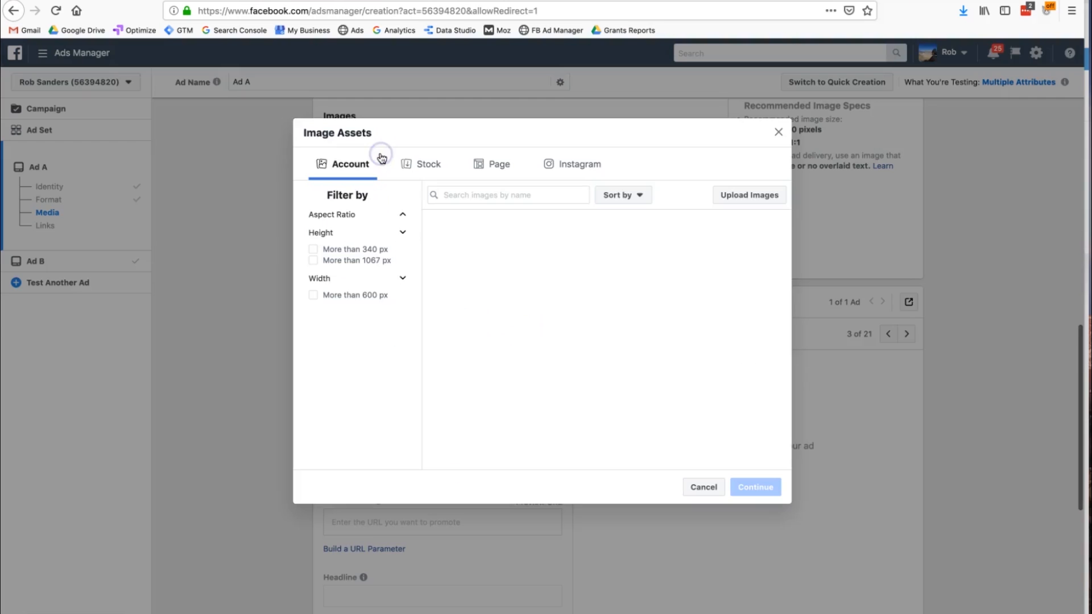
pyautogui.click(676, 257)
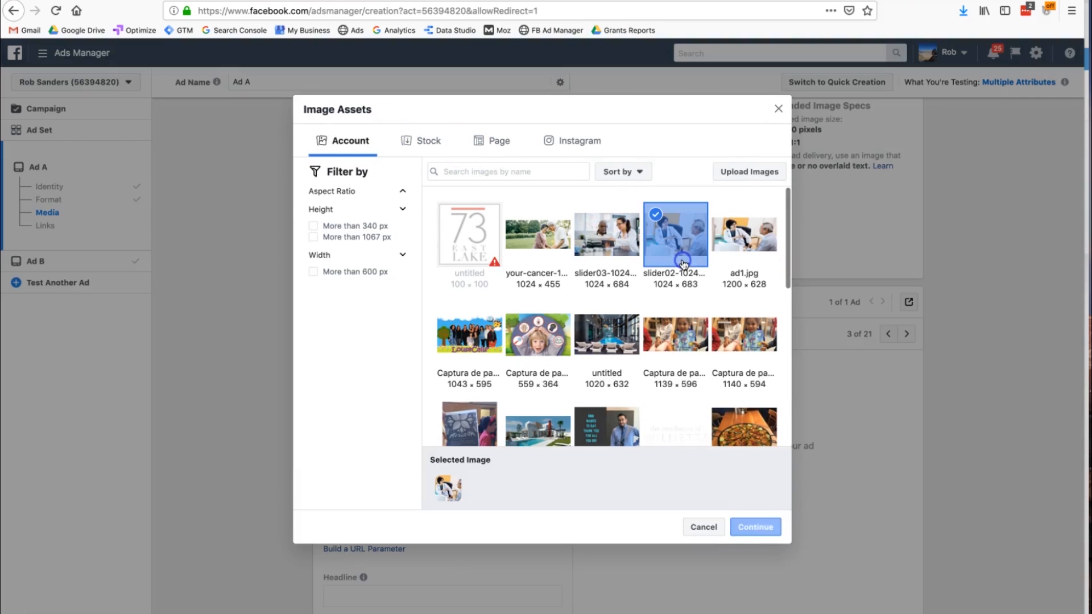
pyautogui.click(750, 527)
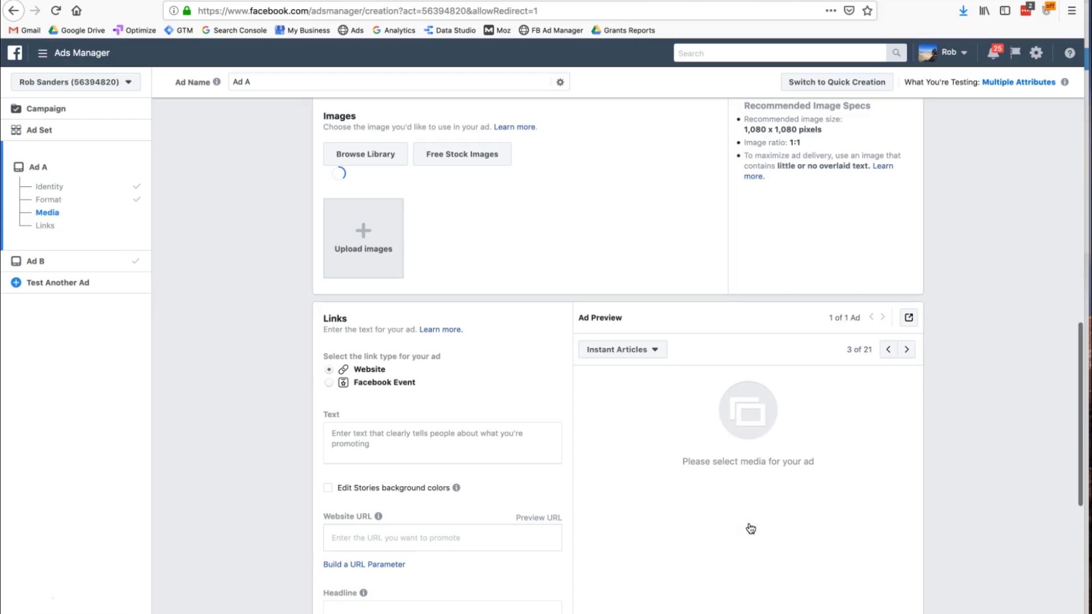
# Step: Try to continue past Ad A with the link details empty and examine the reported error
pyautogui.scroll(-5, 390, 439)
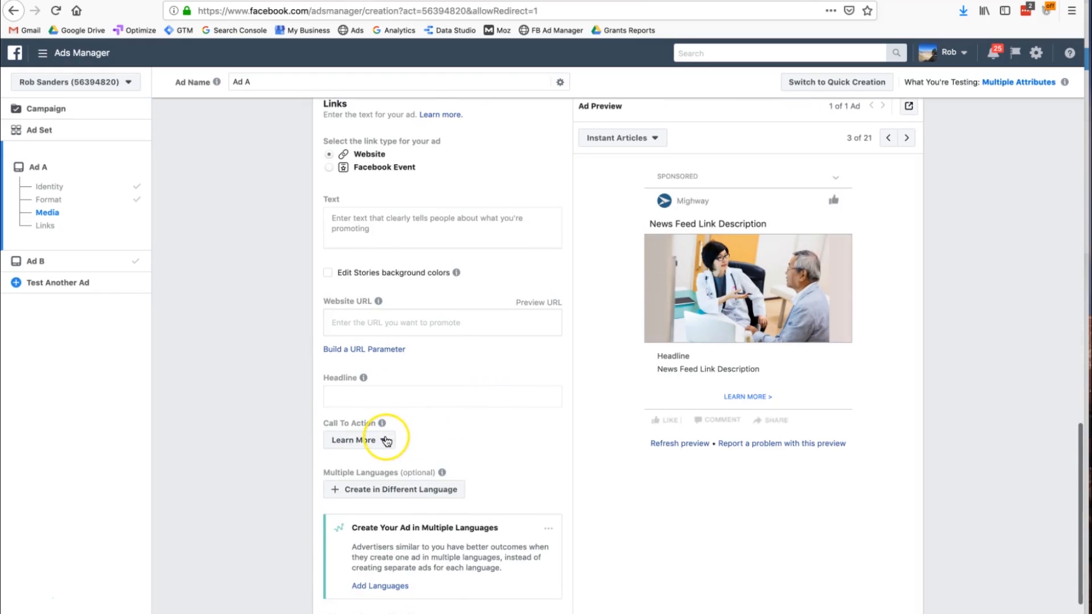
pyautogui.scroll(7, 453, 504)
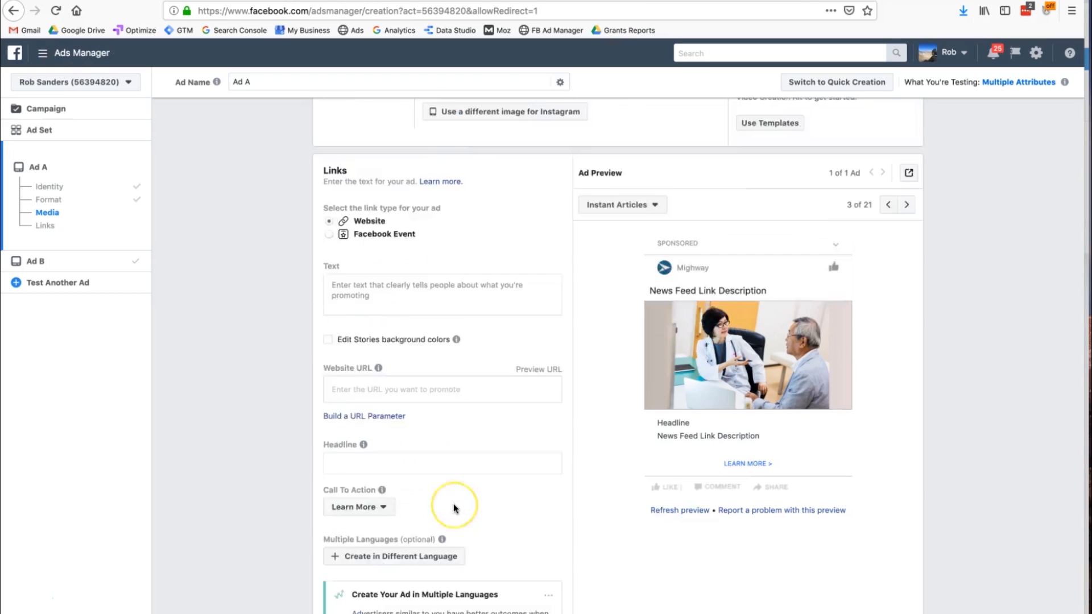
pyautogui.scroll(-10, 453, 503)
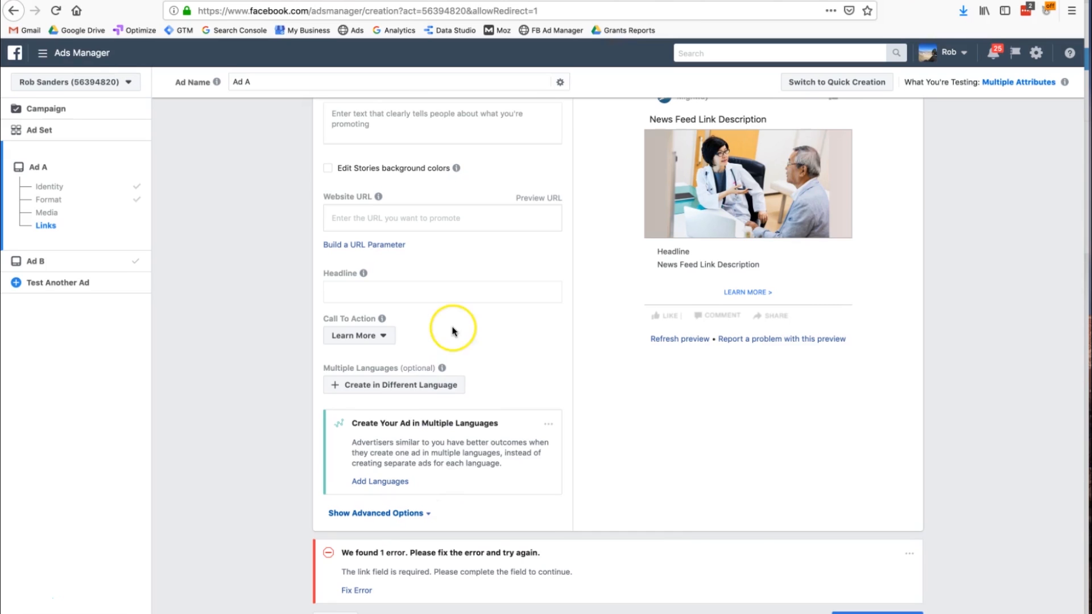
pyautogui.scroll(4, 472, 390)
pyautogui.scroll(-2, 472, 390)
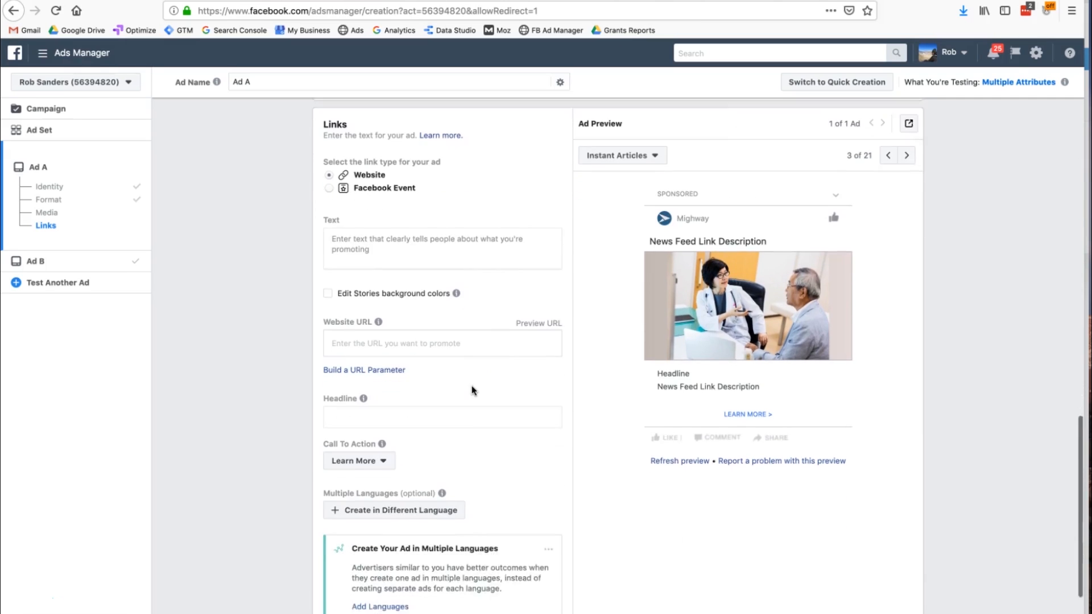
pyautogui.scroll(-2, 731, 451)
pyautogui.click(858, 611)
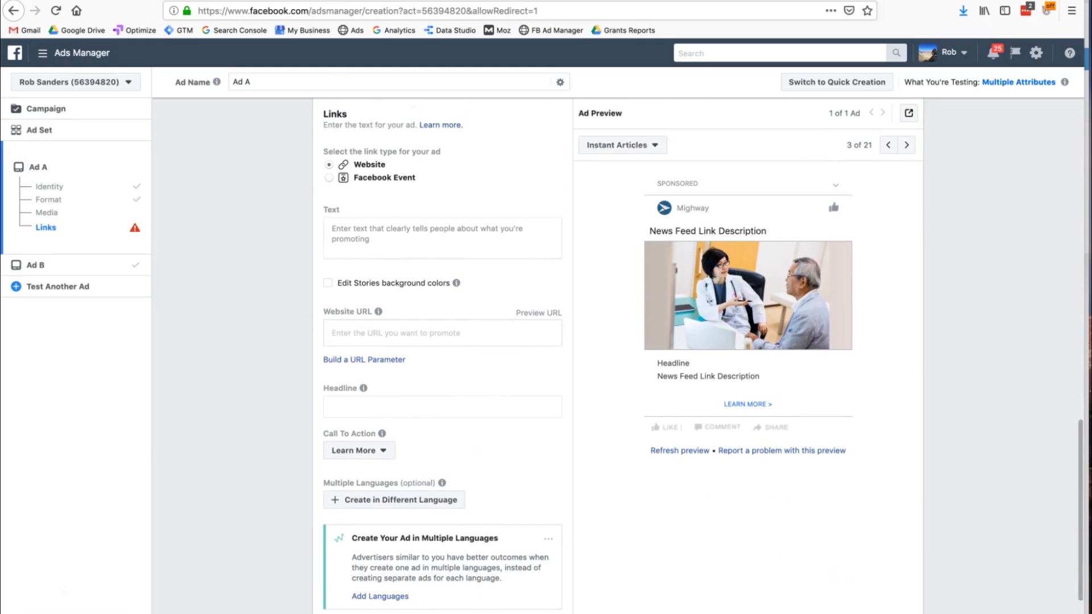
pyautogui.scroll(-2, 614, 364)
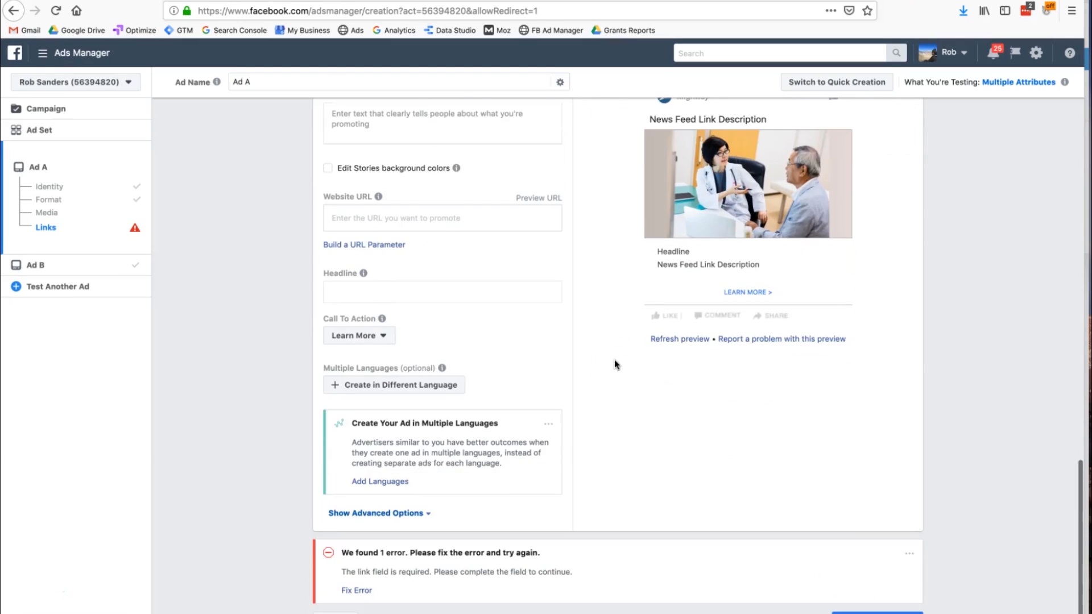
pyautogui.scroll(6, 615, 364)
pyautogui.scroll(-6, 615, 364)
pyautogui.tripleClick(452, 570)
pyautogui.scroll(2, 472, 338)
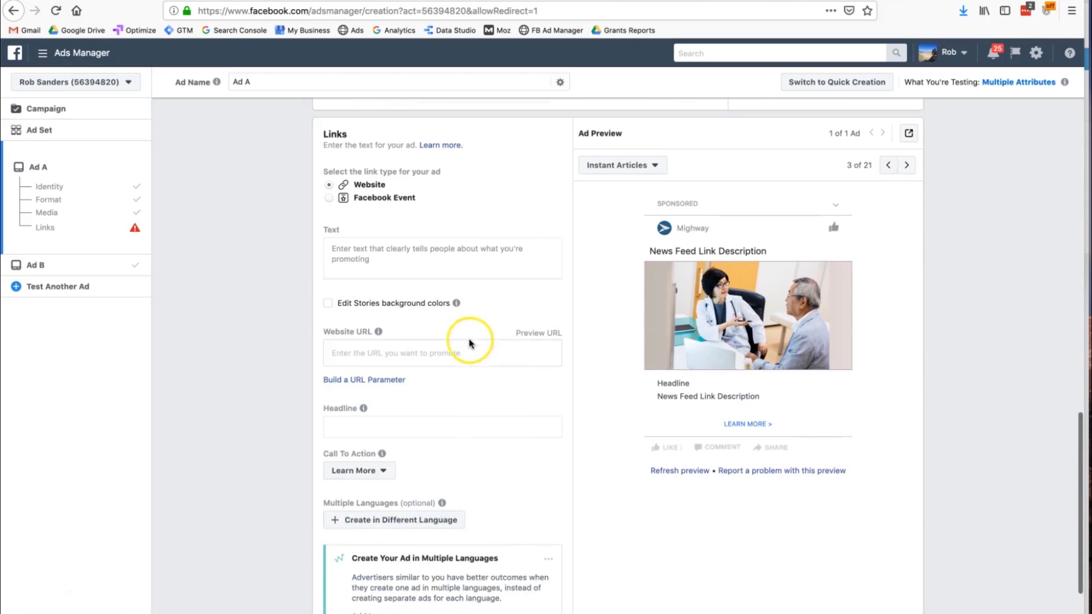
pyautogui.click(464, 354)
pyautogui.click(449, 385)
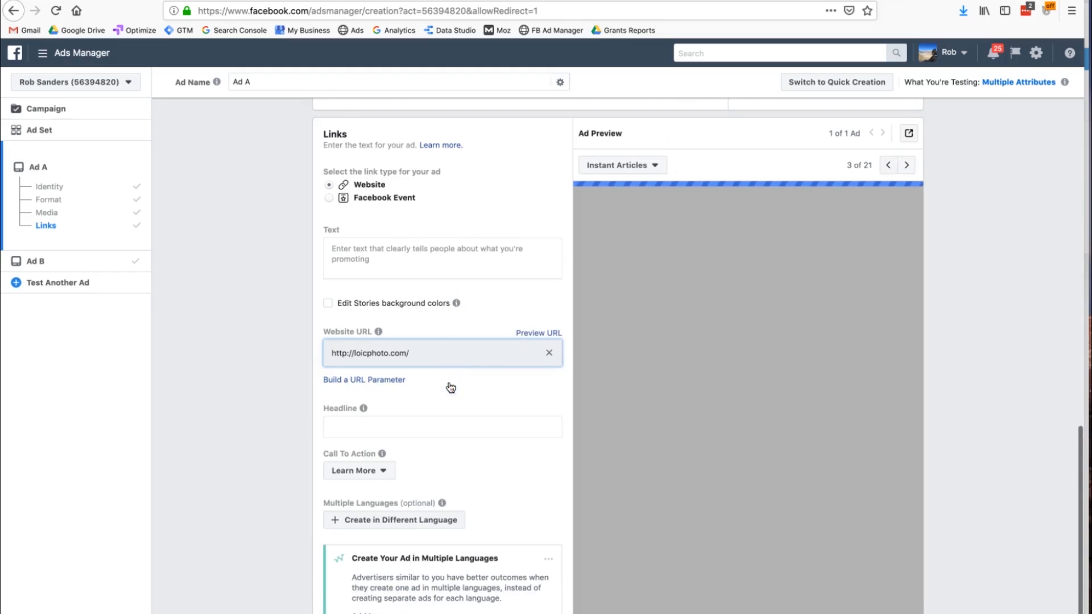
pyautogui.scroll(-1, 448, 385)
pyautogui.click(851, 610)
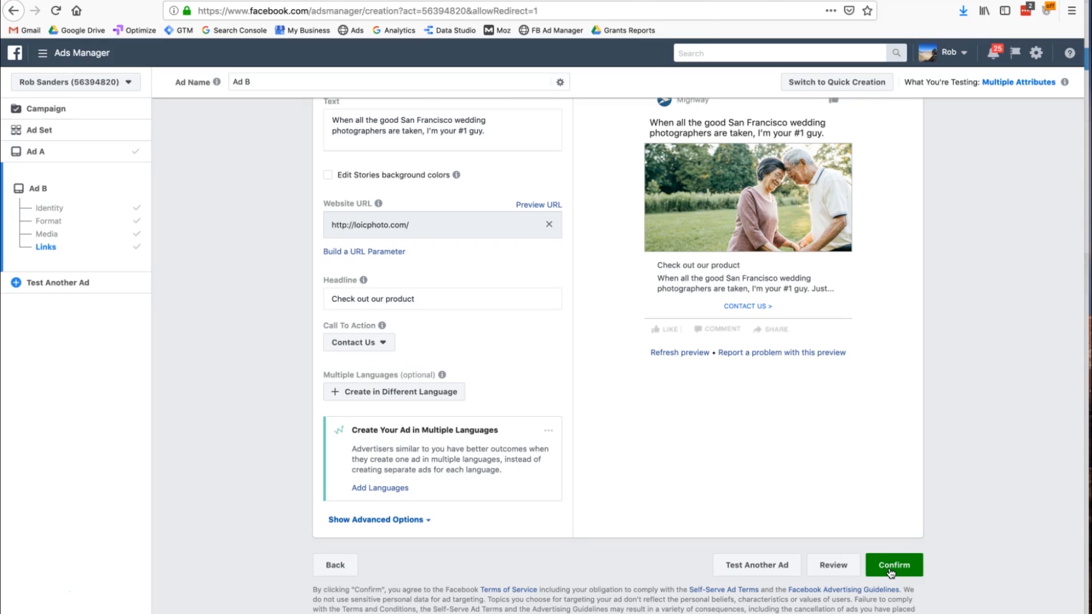
# Step: Look back over Ad B's image, format and identity settings before confirming
pyautogui.scroll(10, 753, 500)
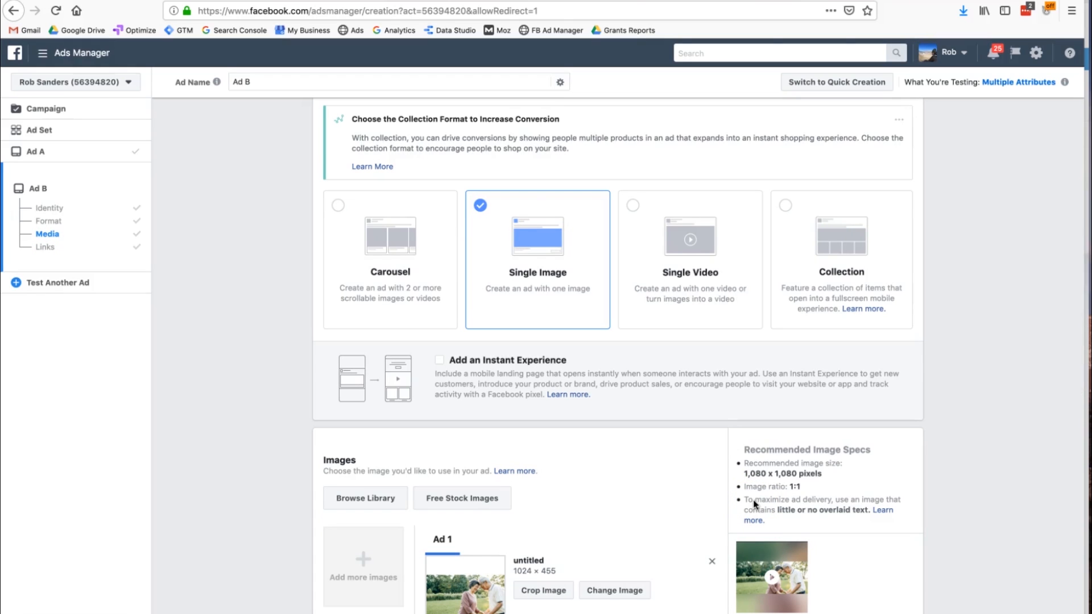
pyautogui.scroll(6, 753, 499)
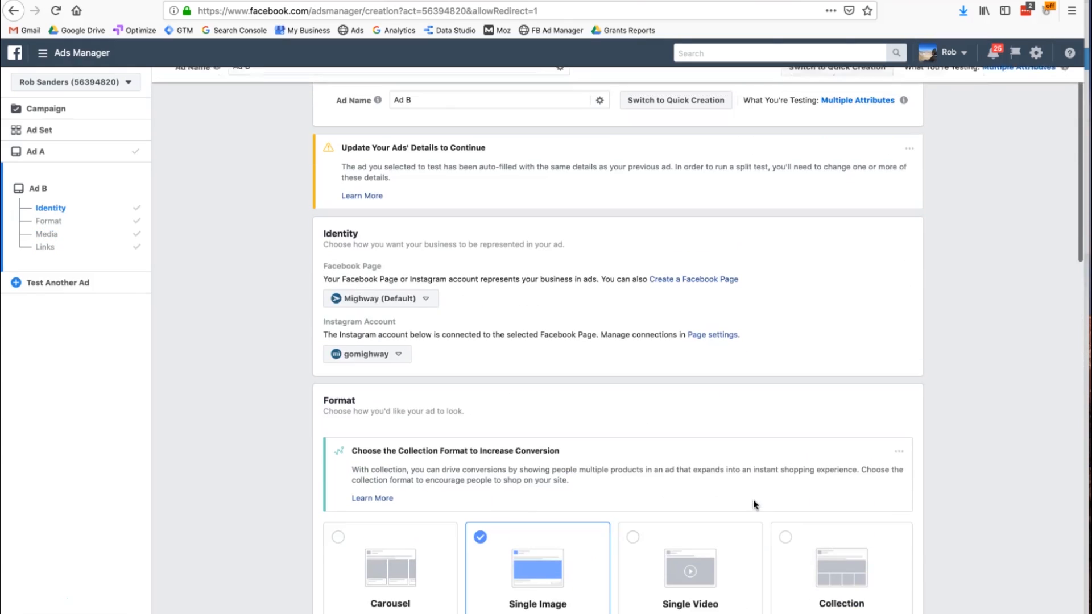